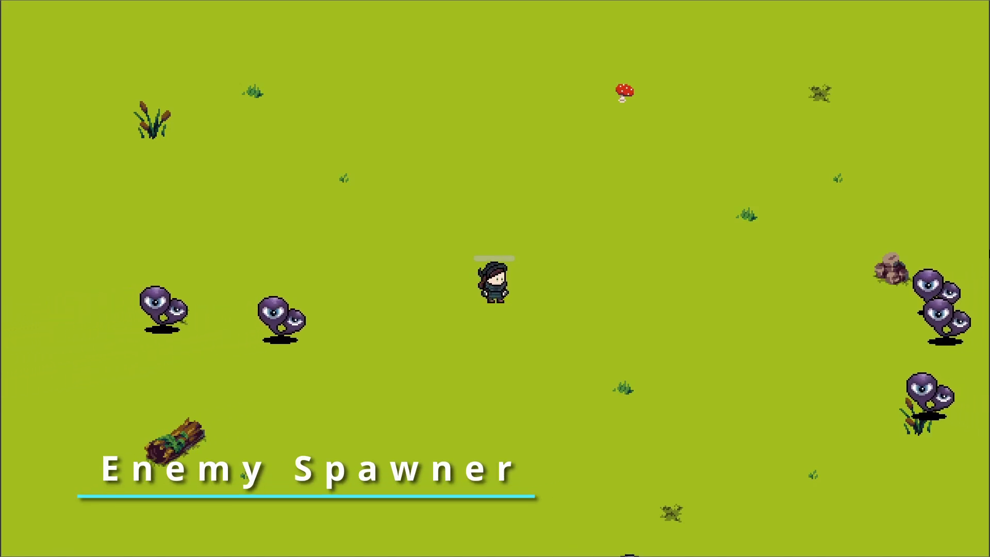
Playtest the survivor game with WASD, steering around the enemy swarm, then scroll the window settings.
key("s")
key("a")
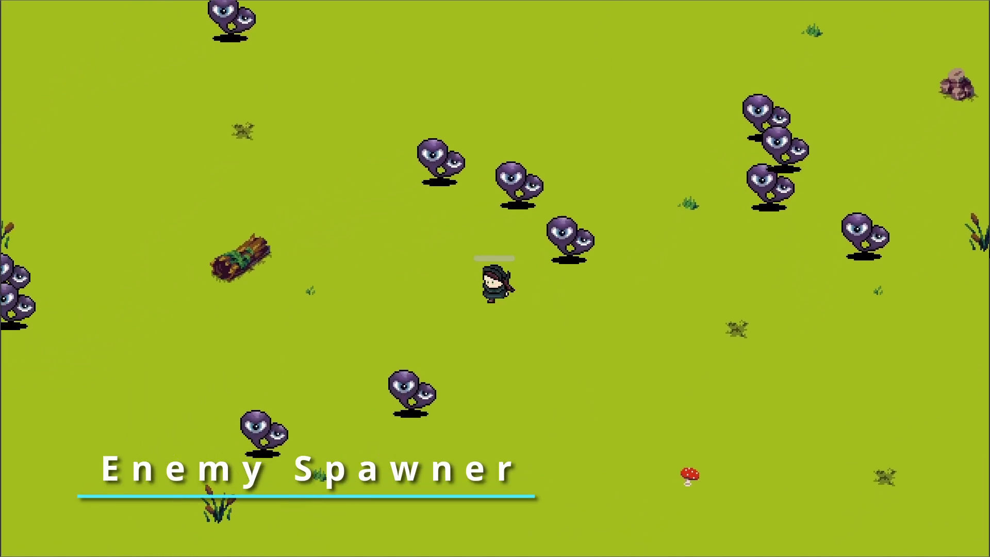
key("d")
key("s")
key("d")
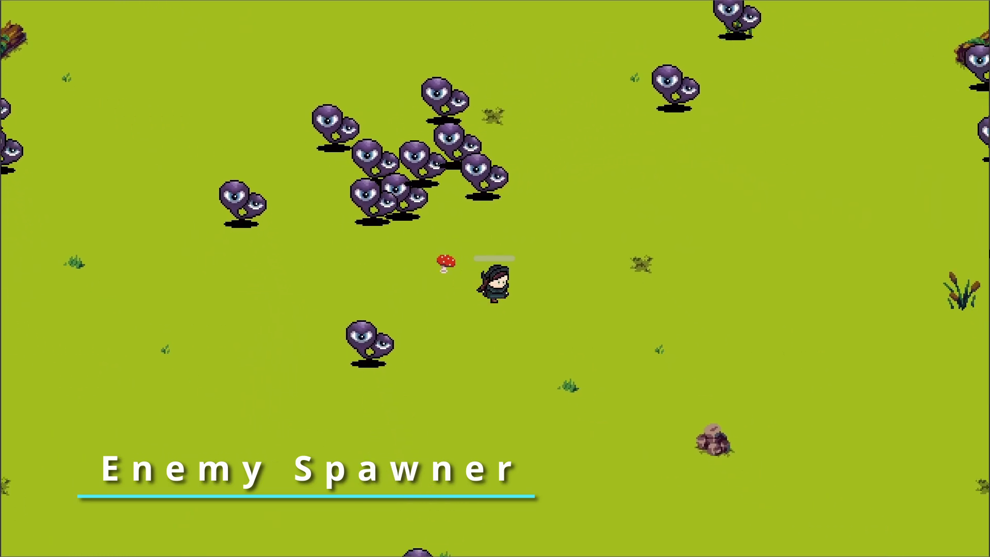
key("w")
key("w")
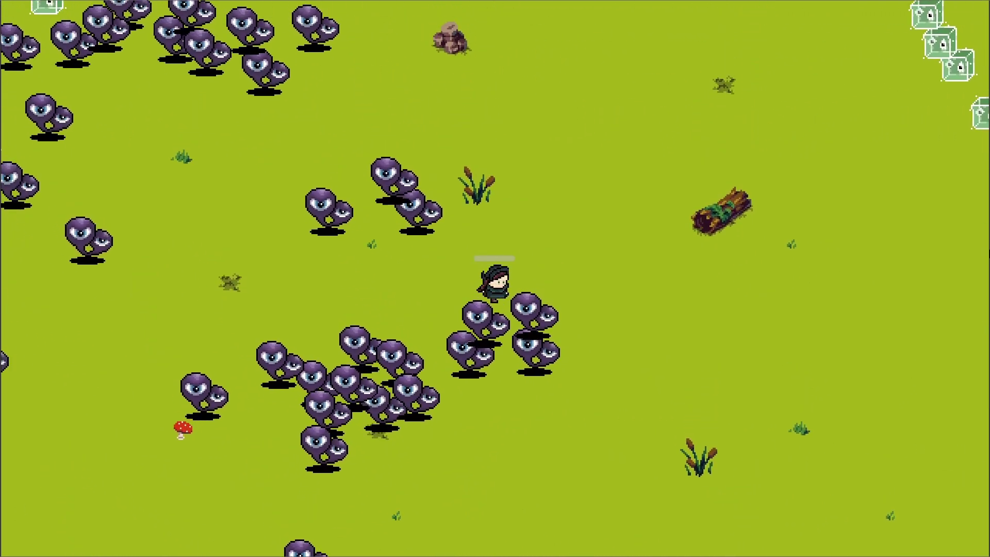
key("d")
key("s")
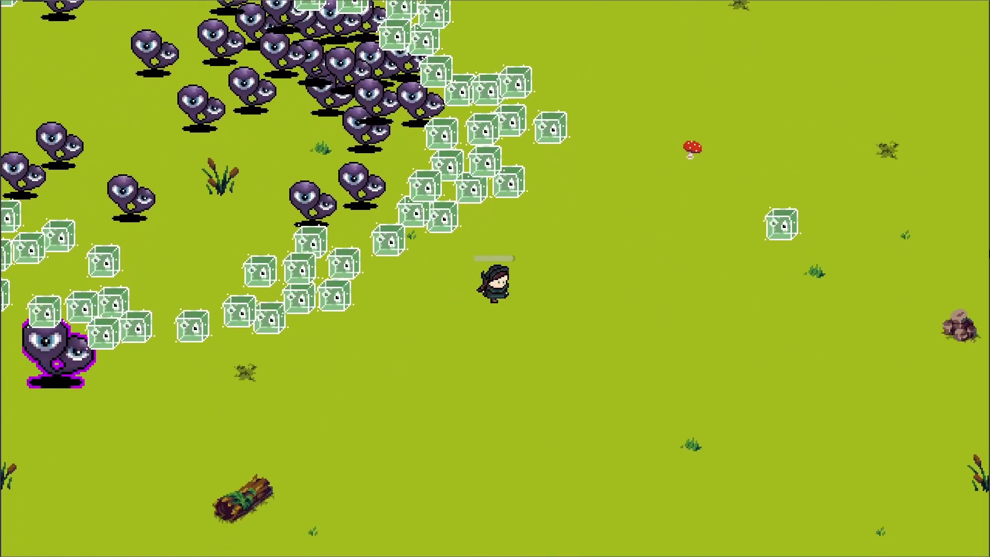
key("a")
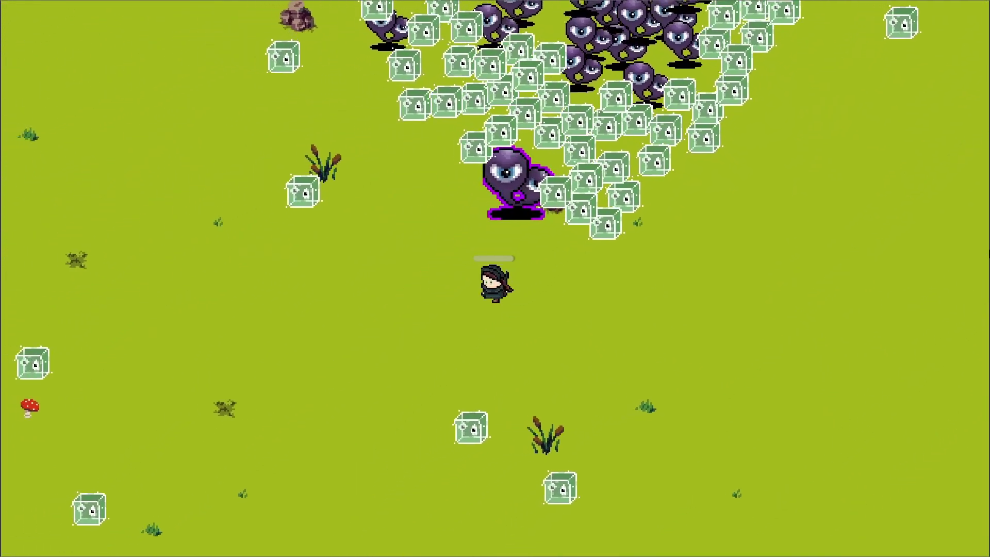
key("s")
key("w")
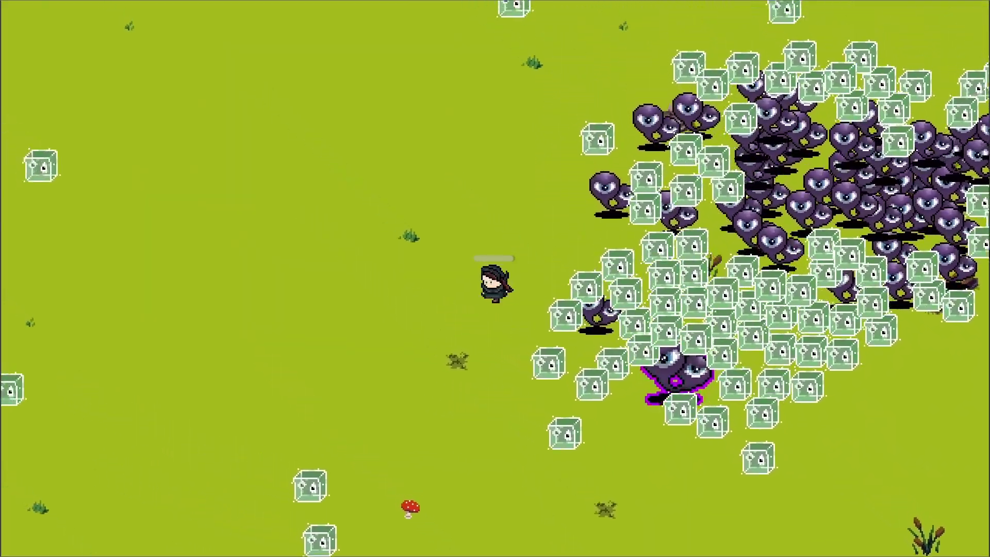
key("w")
key("d")
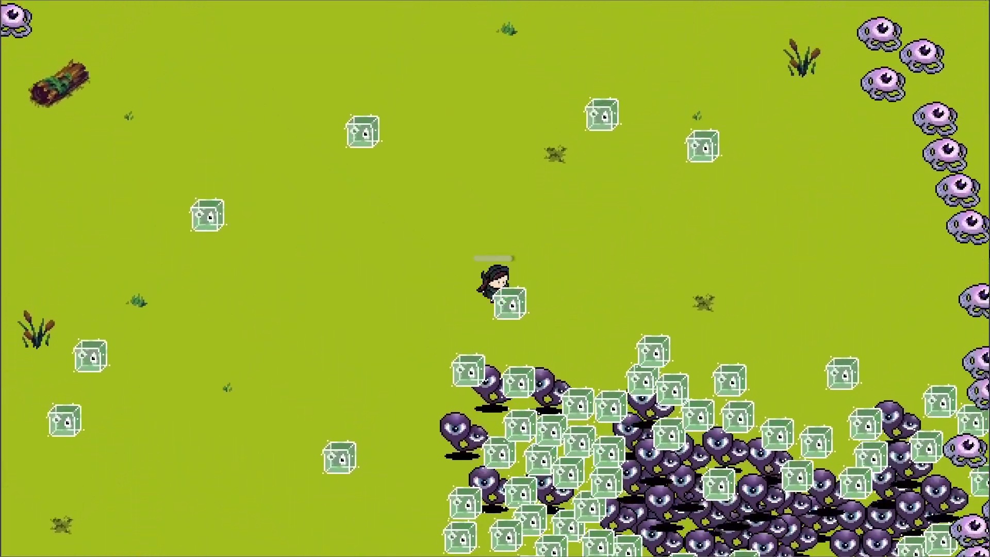
key("w")
key("a")
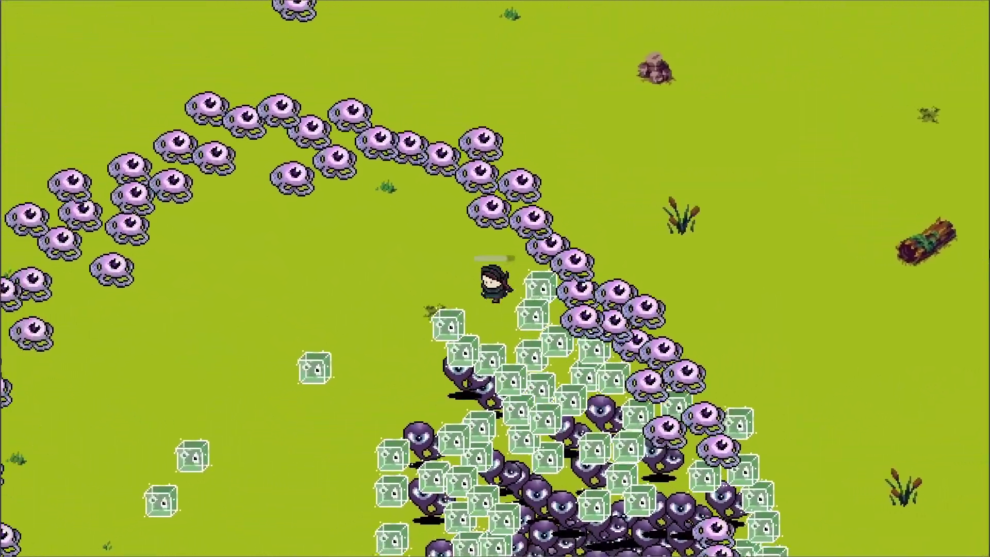
key("s")
key("a")
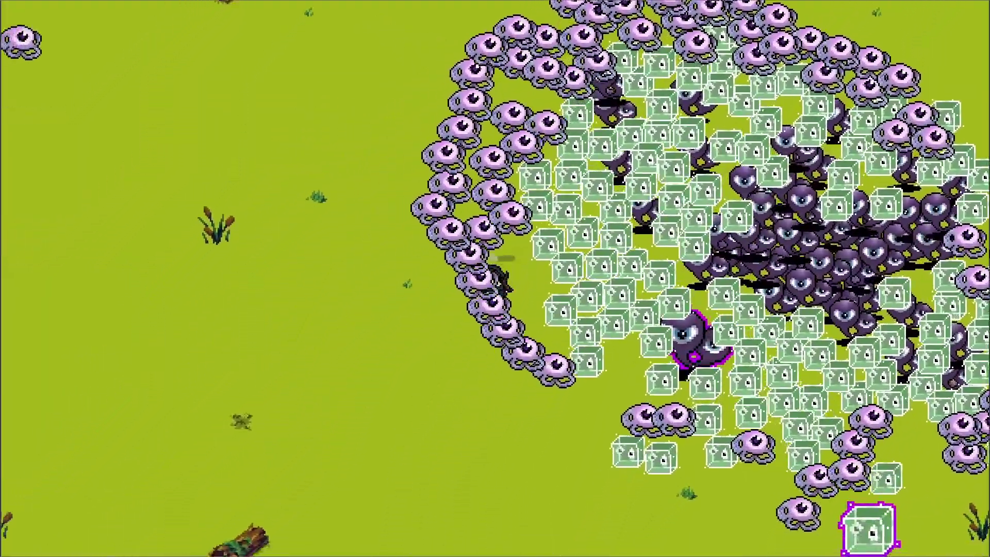
key("d")
key("s")
key("d")
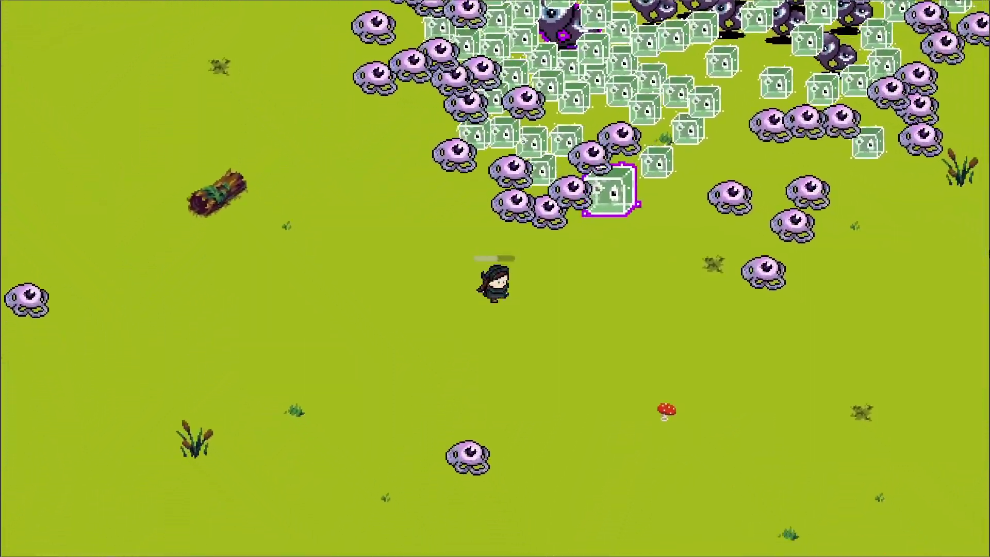
key("d")
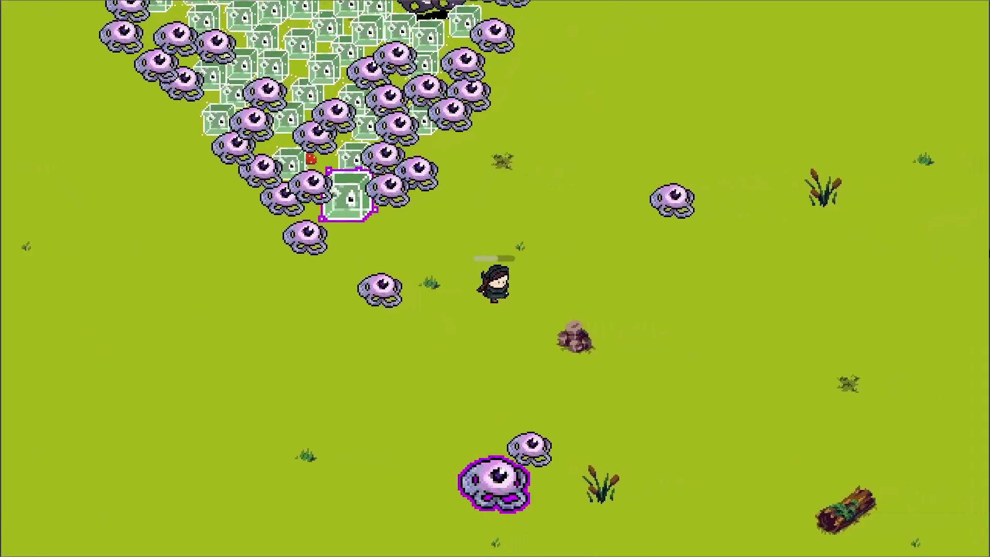
key("s")
key("d")
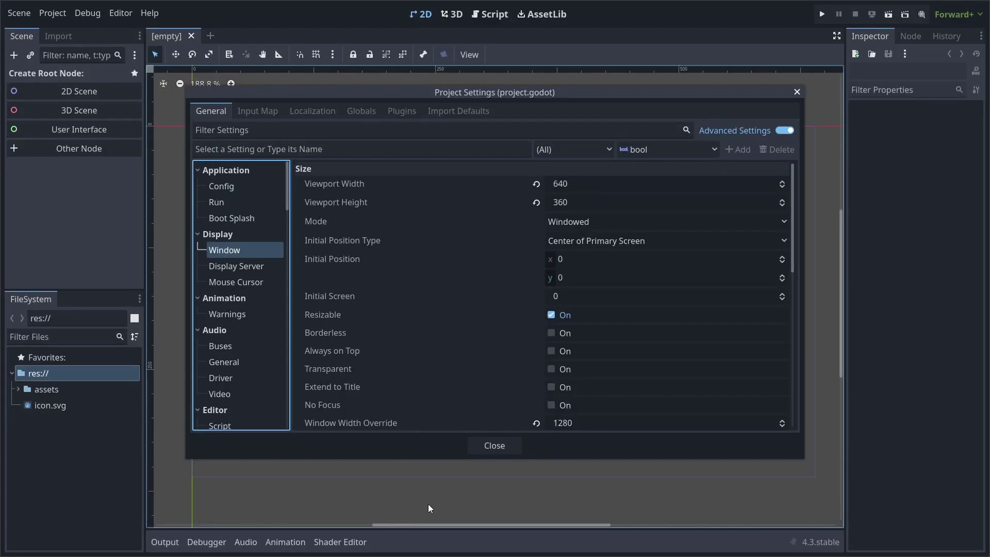
scroll(446, 391, "down", 1)
scroll(447, 391, "down", 5)
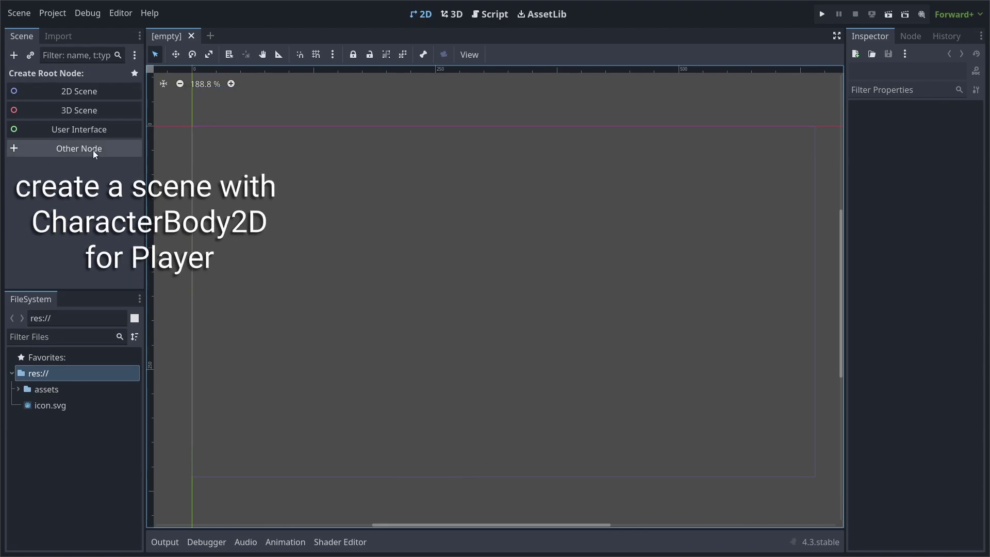
Create a CharacterBody2D scene root named Player.
left_click(124, 148)
type("chara")
key("Return")
type("Player")
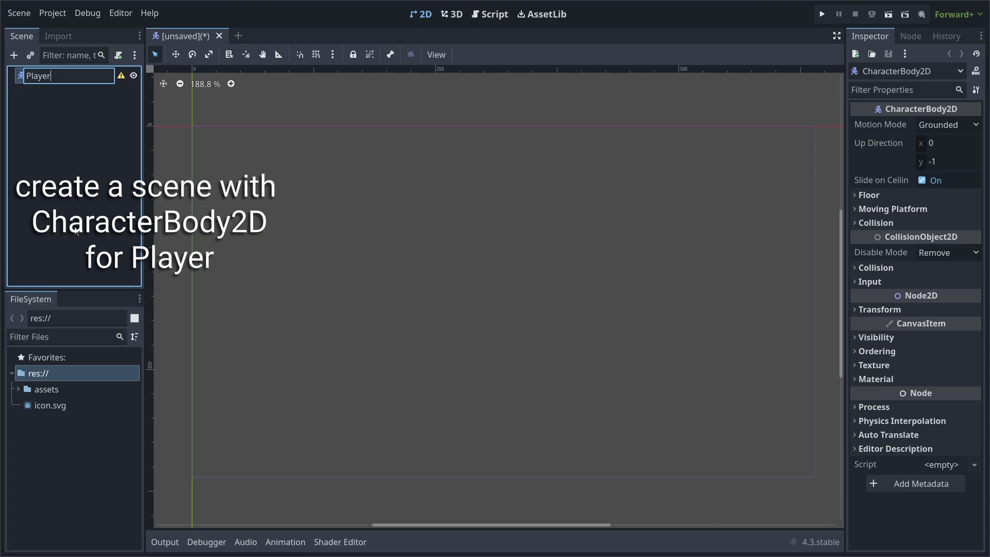
key("Return")
Add Sprite2D and CollisionShape2D children under Player.
left_click(15, 56)
type("sprite")
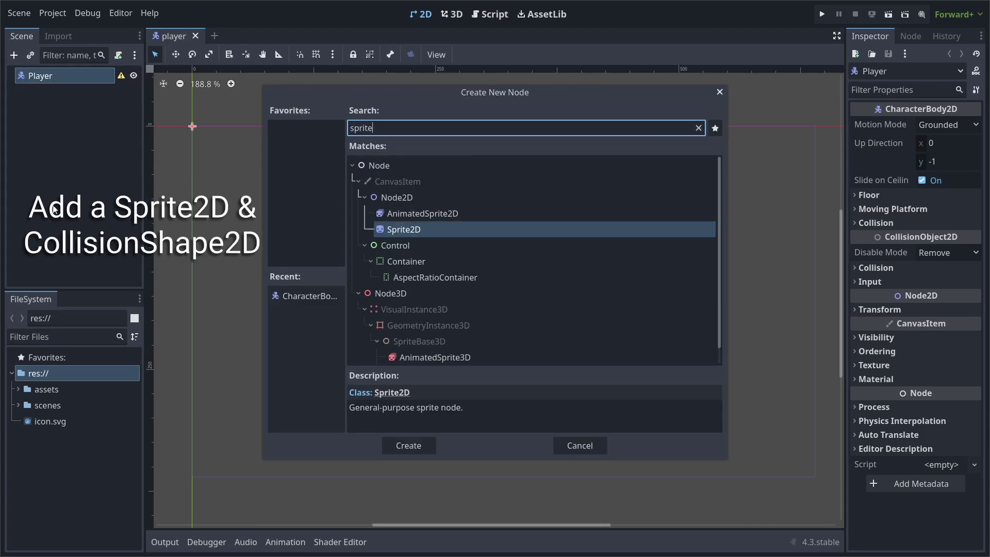
key("Return")
left_click(40, 75)
key("ctrl+a")
type("colli")
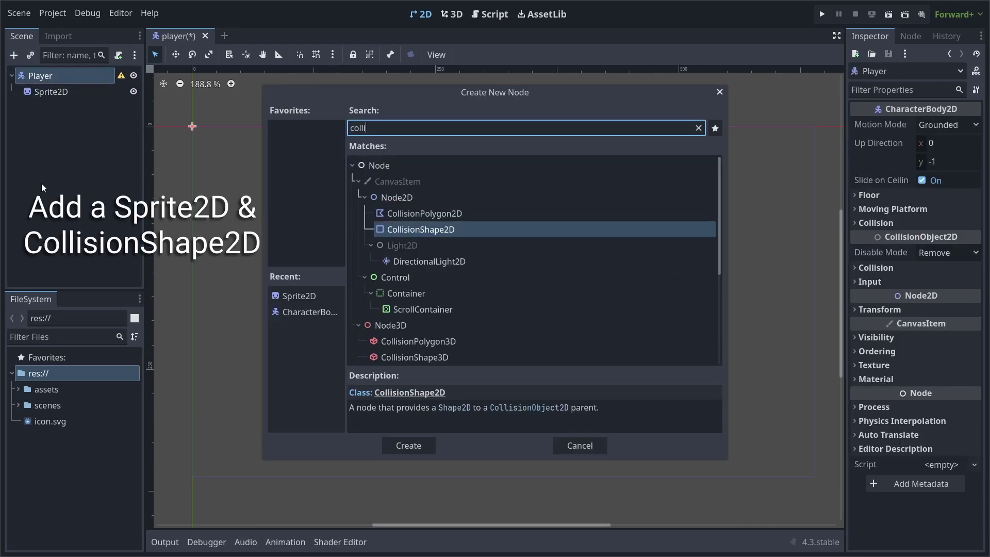
key("Return")
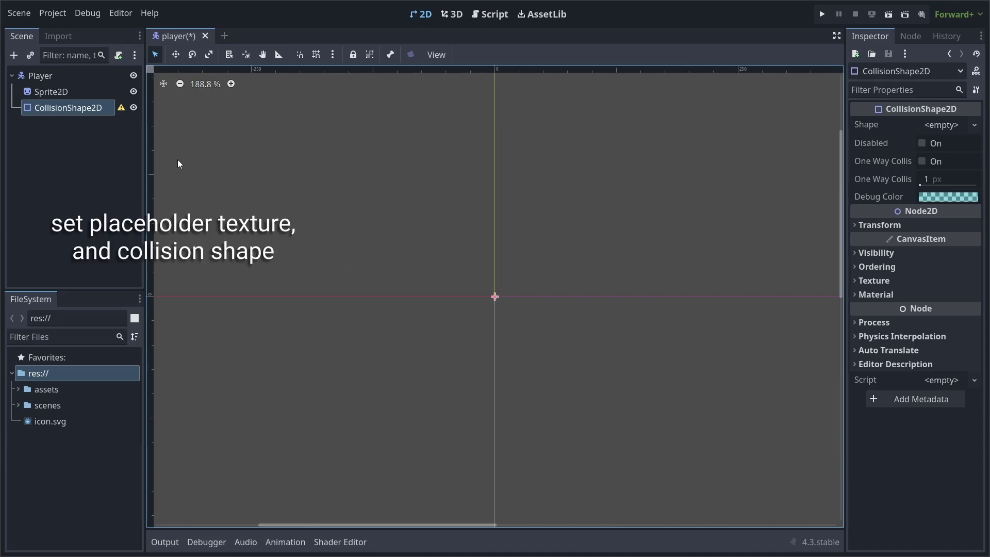
Give the Sprite2D a new PlaceholderTexture2D sized 20×20.
left_click(51, 91)
left_click(942, 124)
left_click(924, 350)
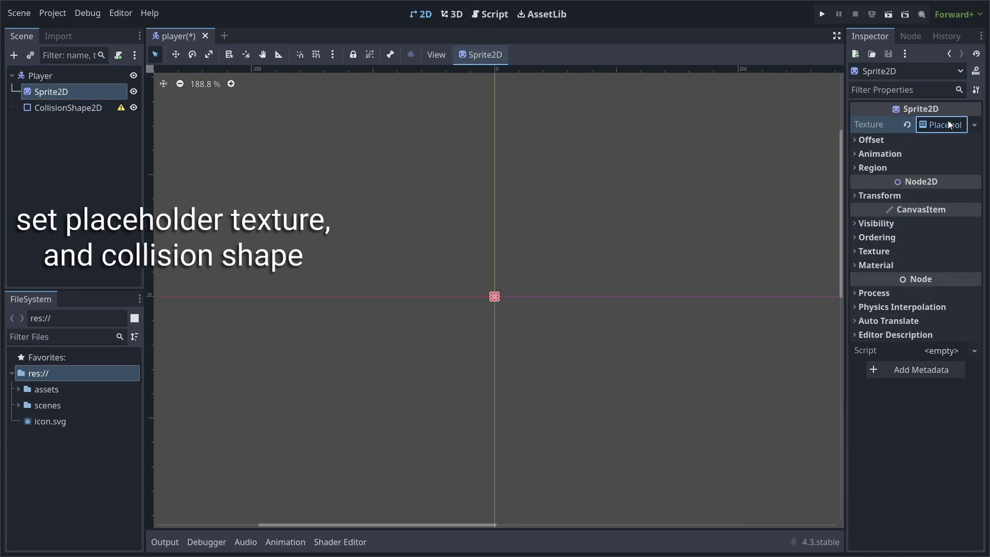
left_click(949, 124)
left_click(942, 142)
type("20")
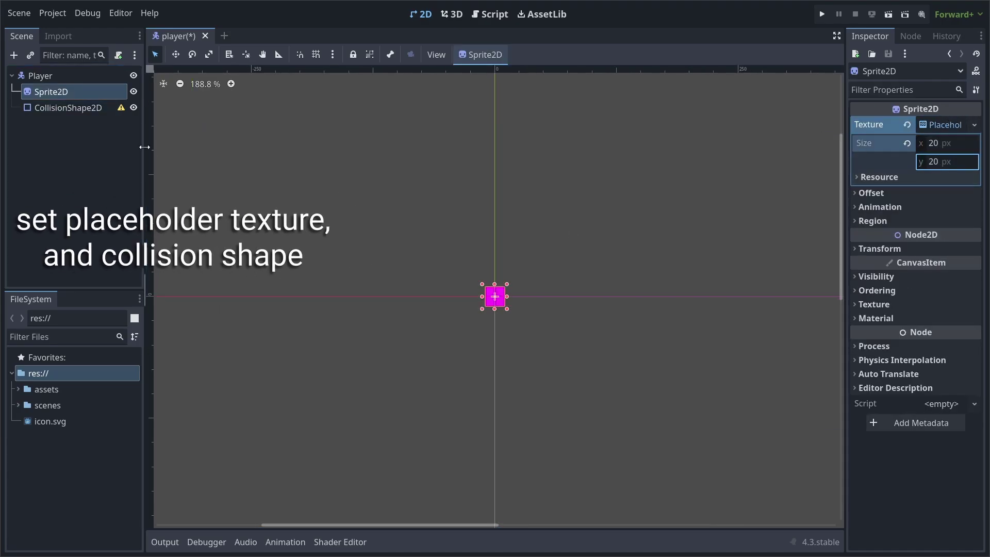
Give the CollisionShape2D a new RectangleShape2D and save the player scene.
left_click(68, 107)
left_click(942, 124)
left_click(942, 208)
scroll(579, 203, "up", 5)
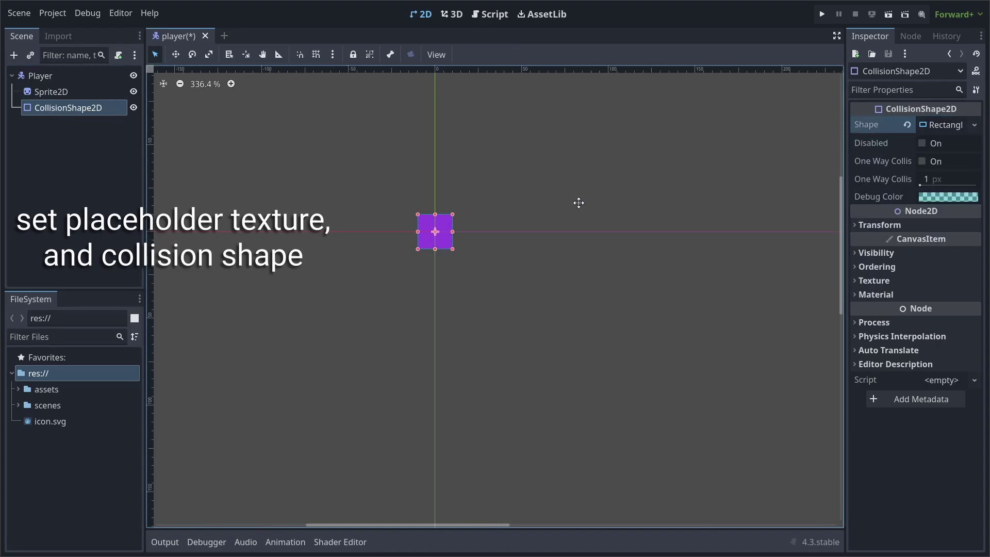
scroll(510, 384, "up", 2)
key("ctrl+s")
Attach a new player.gd script to the Player node and maximise the script editor.
left_click(75, 76)
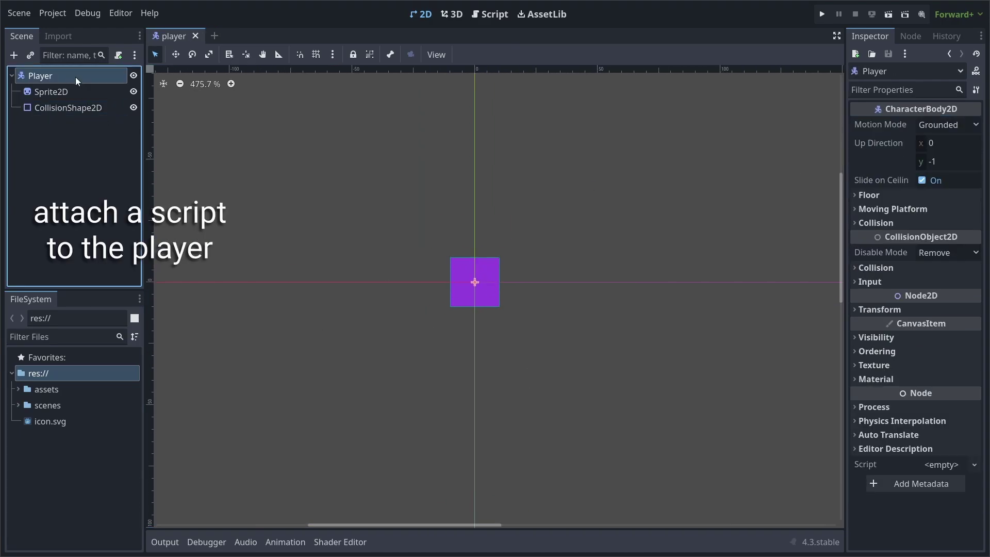
left_click(118, 55)
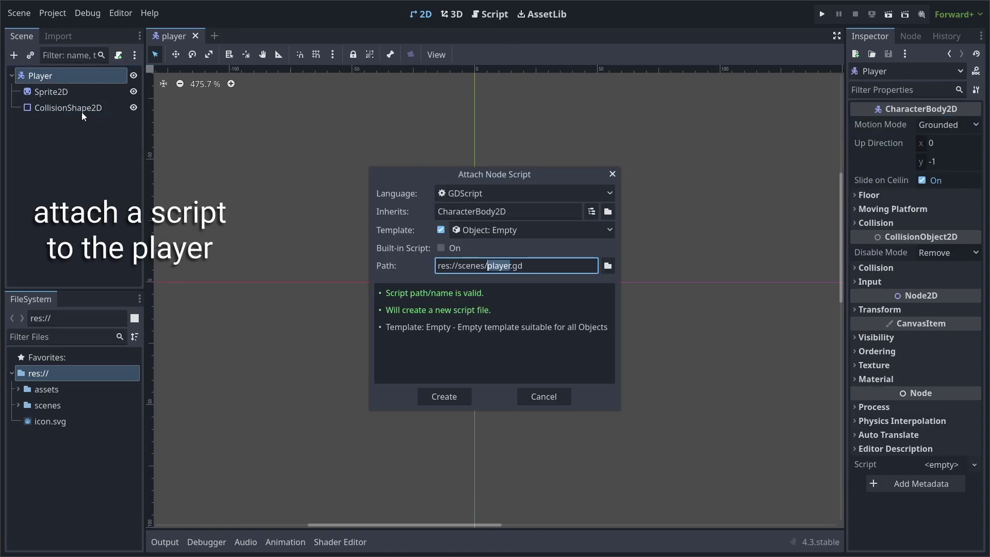
left_click(442, 398)
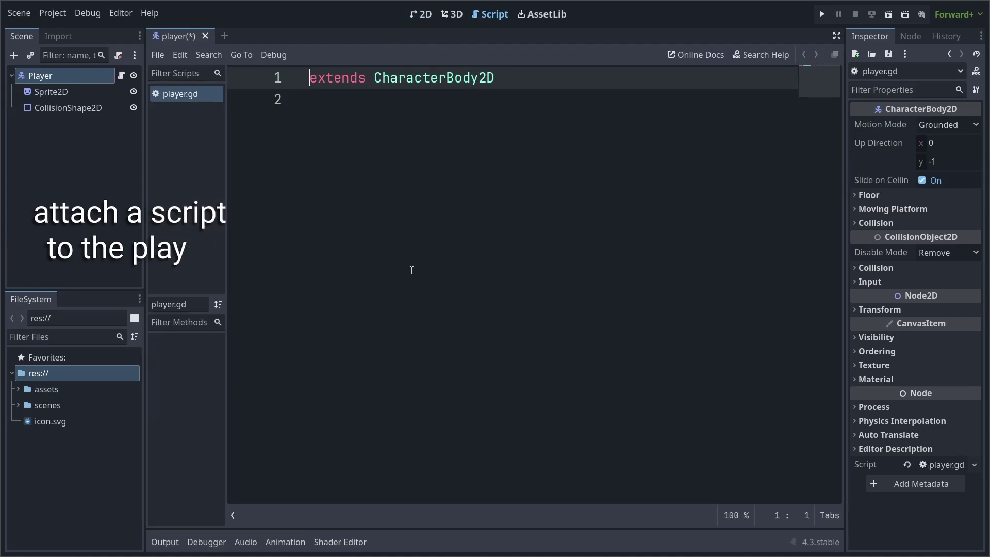
key("ctrl+shift+F11")
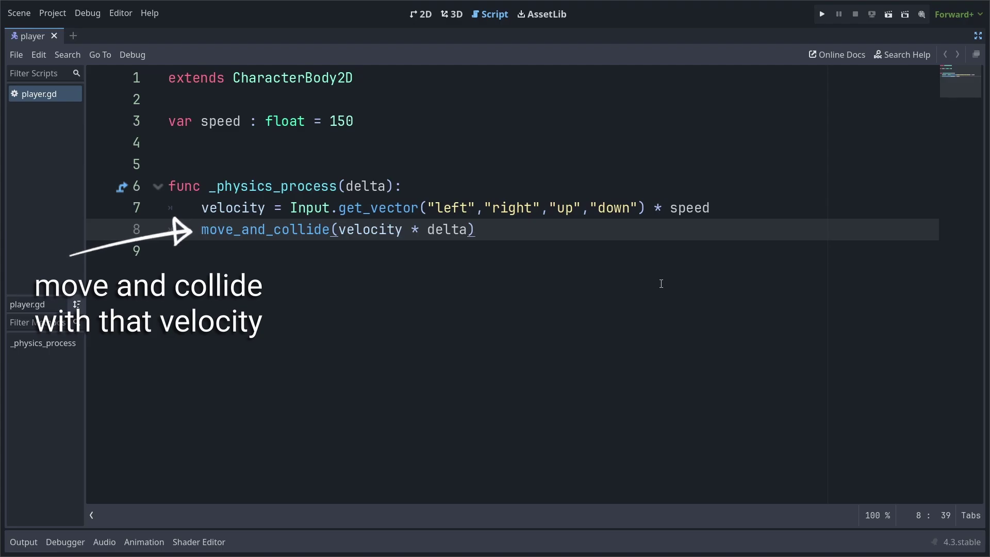
Add left, right, up and down actions in the Project Settings Input Map.
left_click(53, 13)
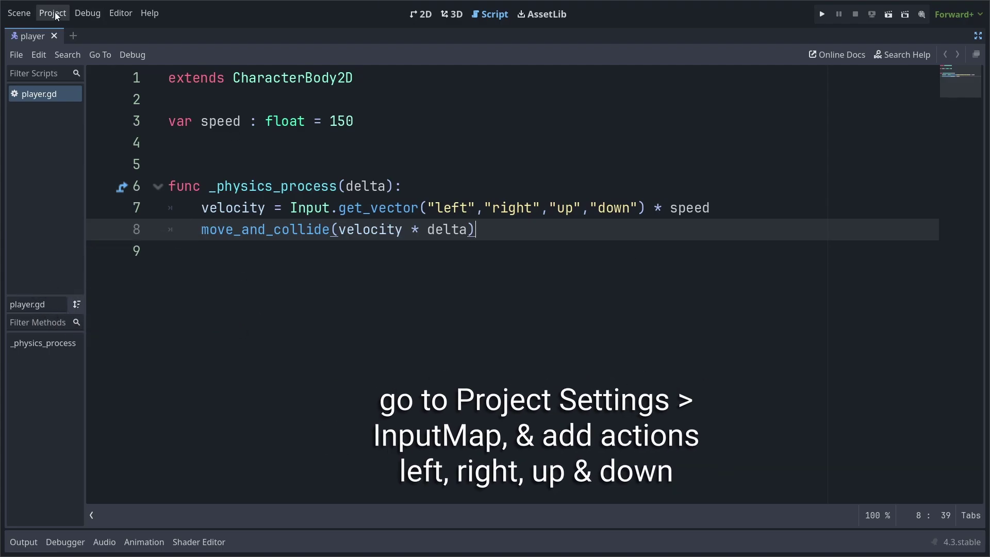
left_click(60, 29)
left_click(273, 111)
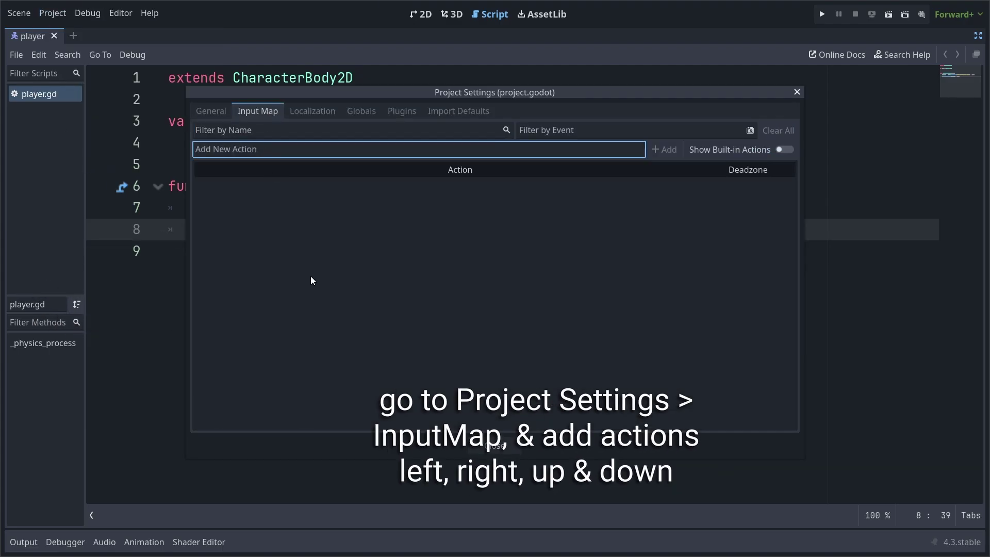
type("left")
key("Return")
type("right")
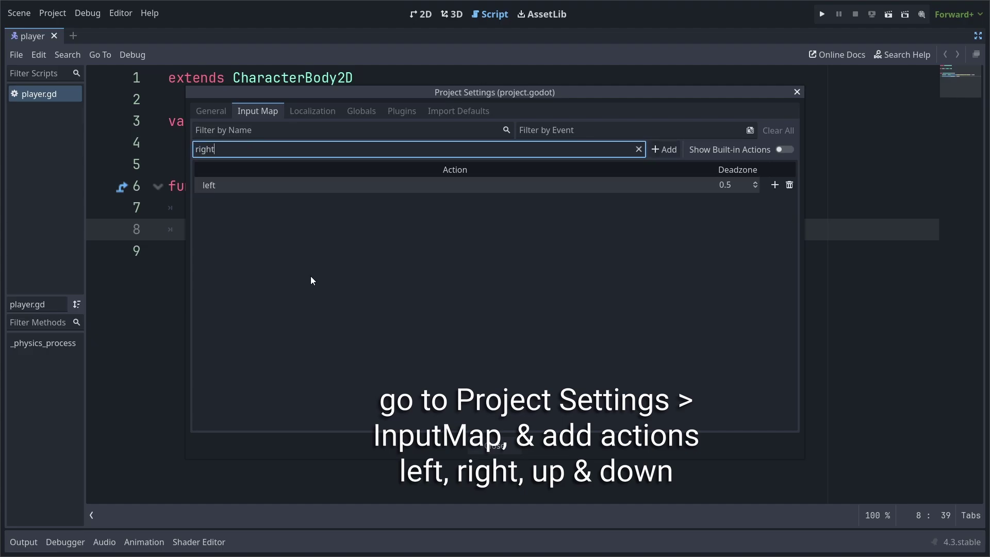
key("Return")
type("up")
key("Return")
type("down")
key("Return")
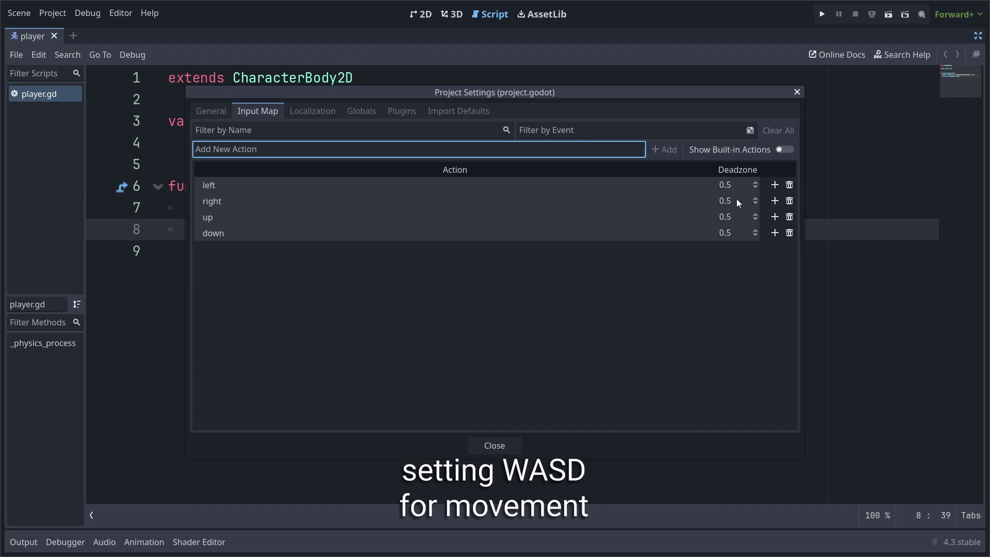
Bind A, D, W and S to left, right, up and down, then close Project Settings.
left_click(774, 185)
key("a")
left_click(441, 369)
left_click(775, 217)
key("d")
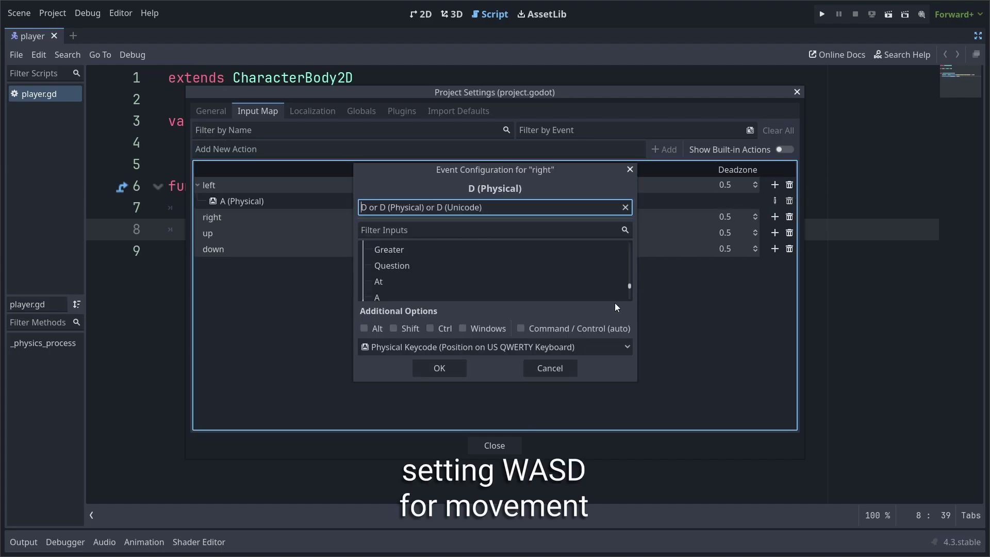
left_click(441, 369)
left_click(774, 249)
key("w")
left_click(441, 369)
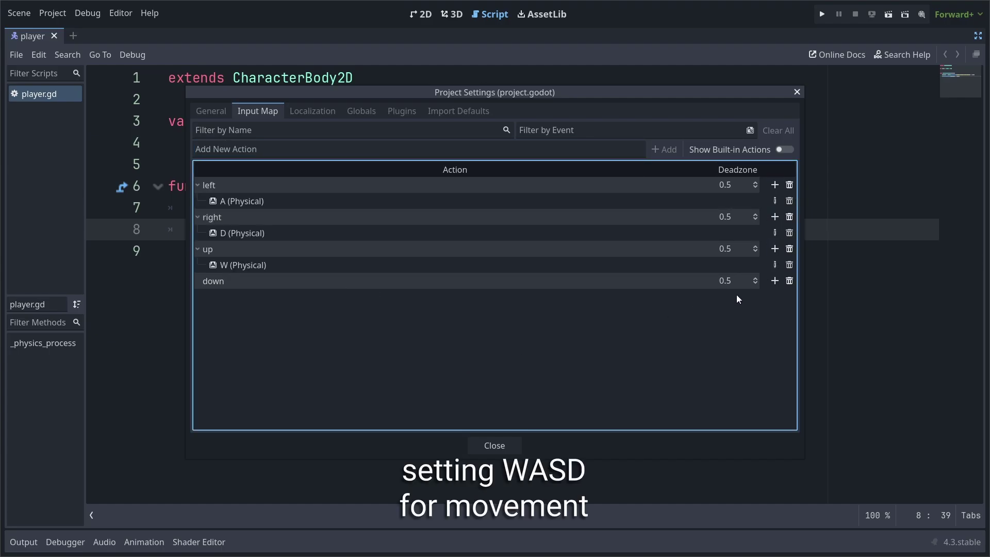
left_click(774, 265)
key("s")
left_click(441, 370)
left_click(477, 447)
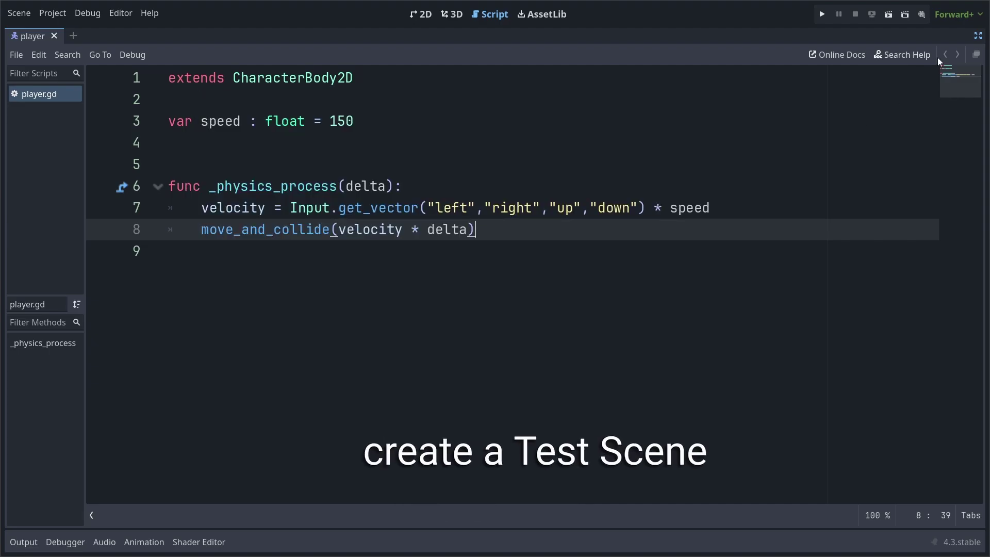
Create a new 2D scene with root TestScene and save it as test_scene.tscn.
left_click(978, 36)
left_click(256, 35)
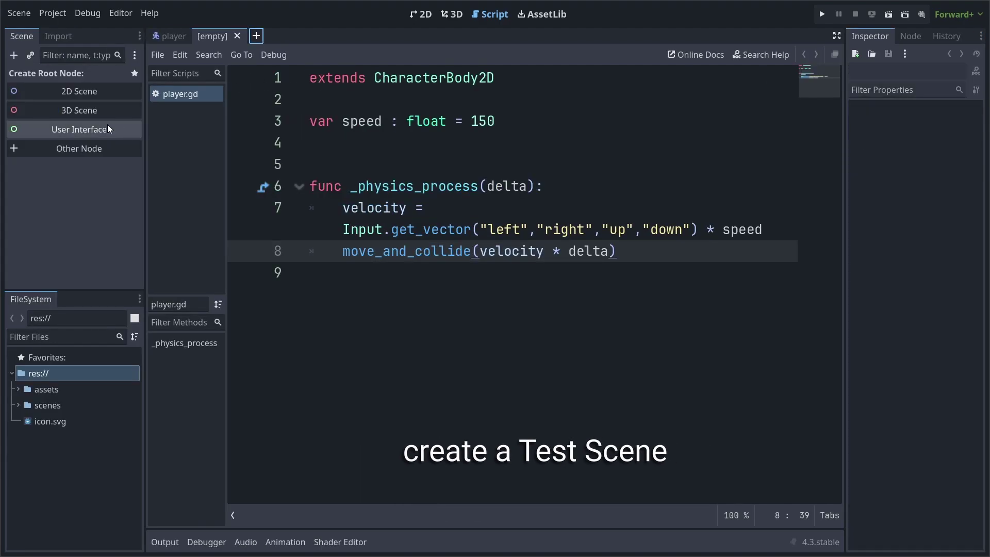
left_click(75, 98)
type("Tes")
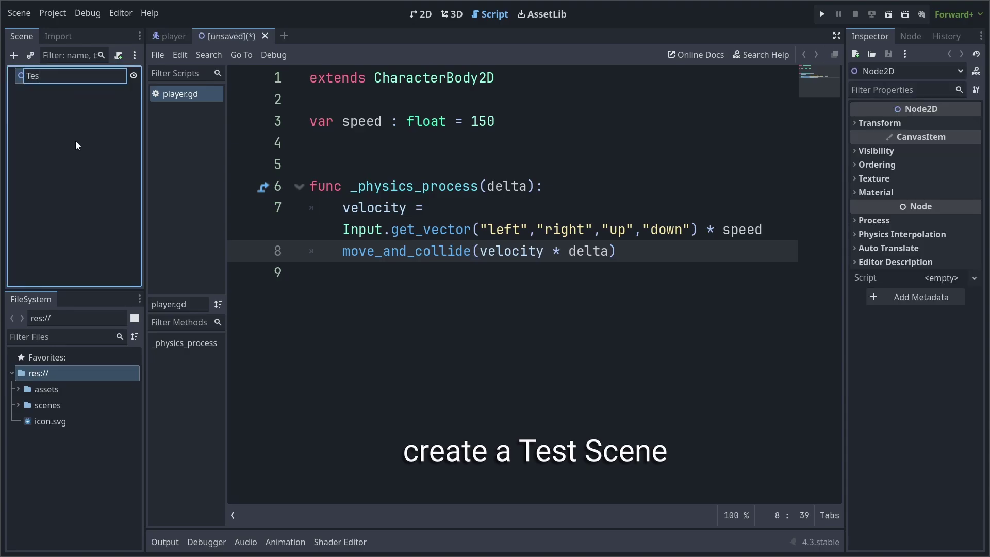
type("tScene")
key("Return")
key("ctrl+s")
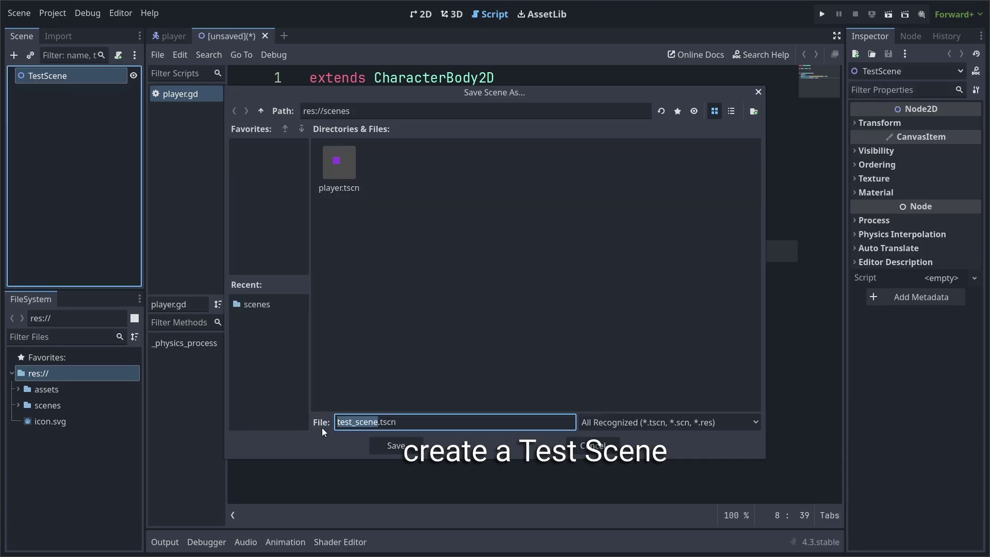
key("Return")
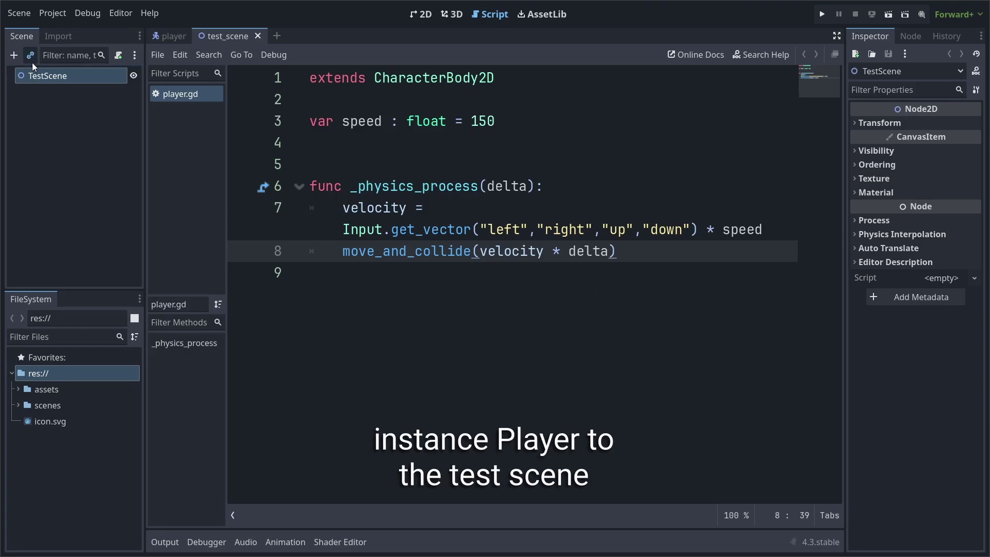
Instance player.tscn under TestScene and view it in the 2D editor.
left_click(30, 55)
left_click(434, 381)
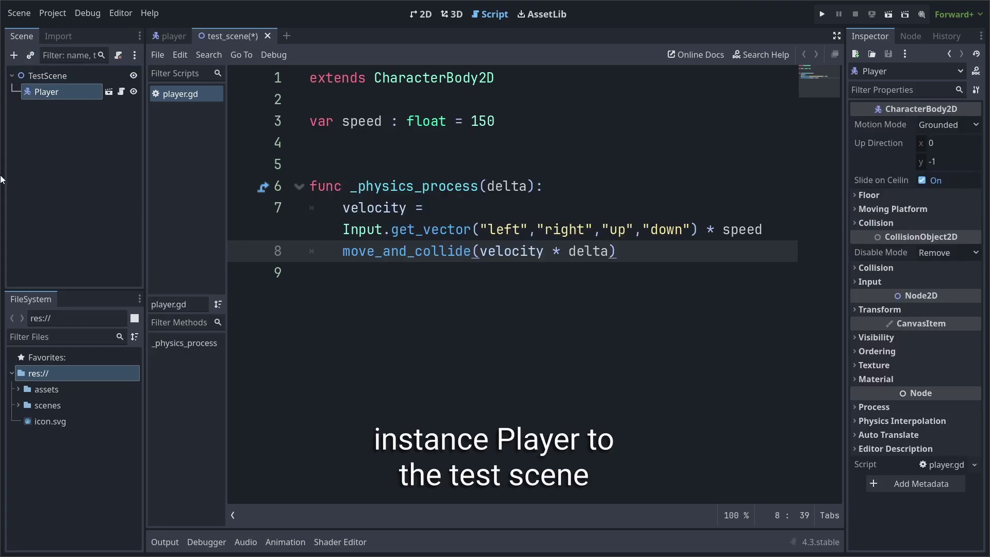
left_click(421, 14)
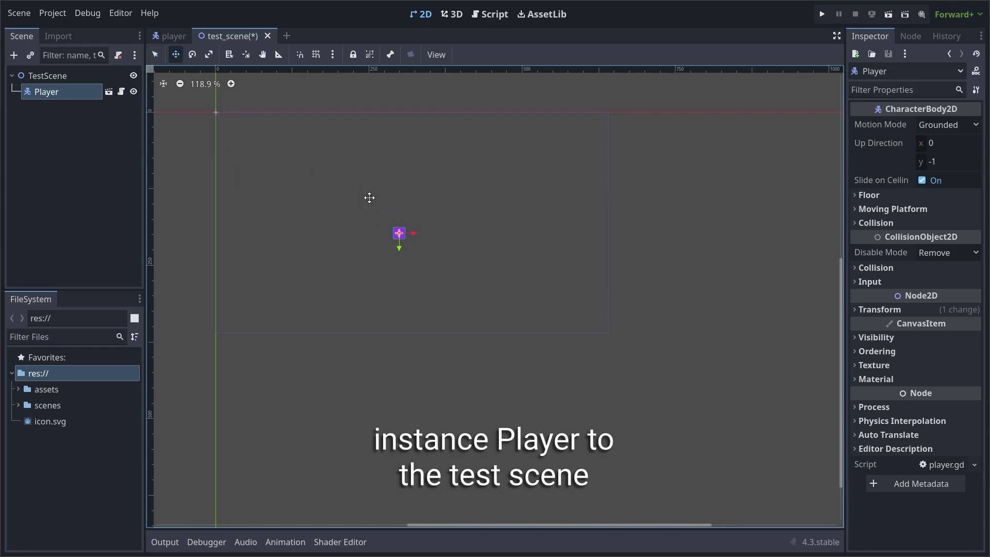
Run the test scene and move the player with the arrow keys.
left_click(888, 14)
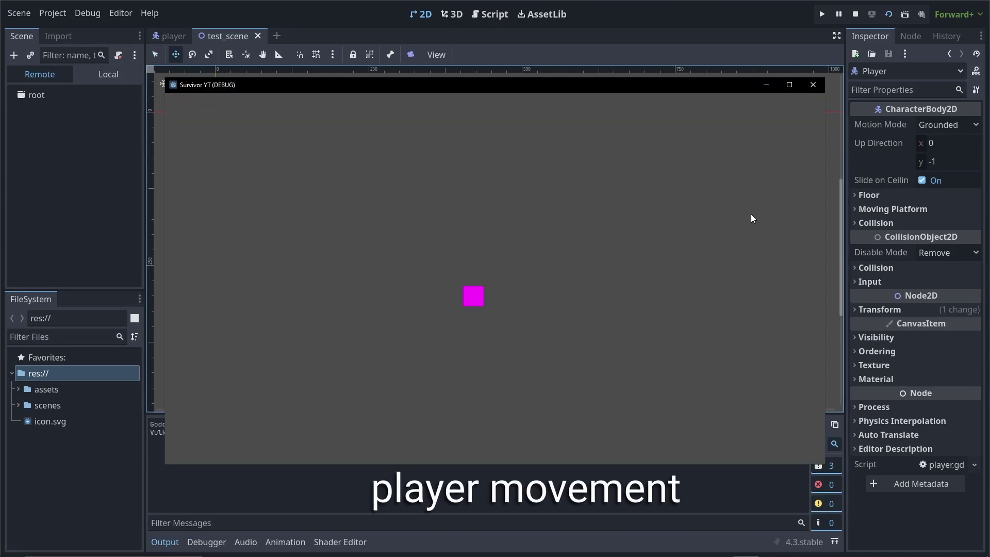
key("Left")
key("Down")
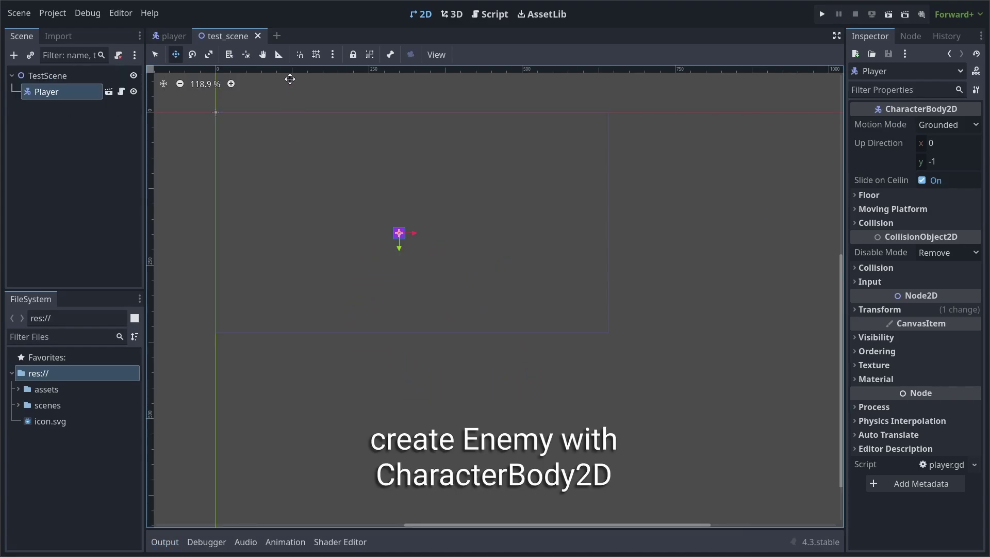
Create a new scene with a CharacterBody2D root named Enemy, saved as enemy.tscn.
key("ctrl+n")
left_click(101, 150)
type("character")
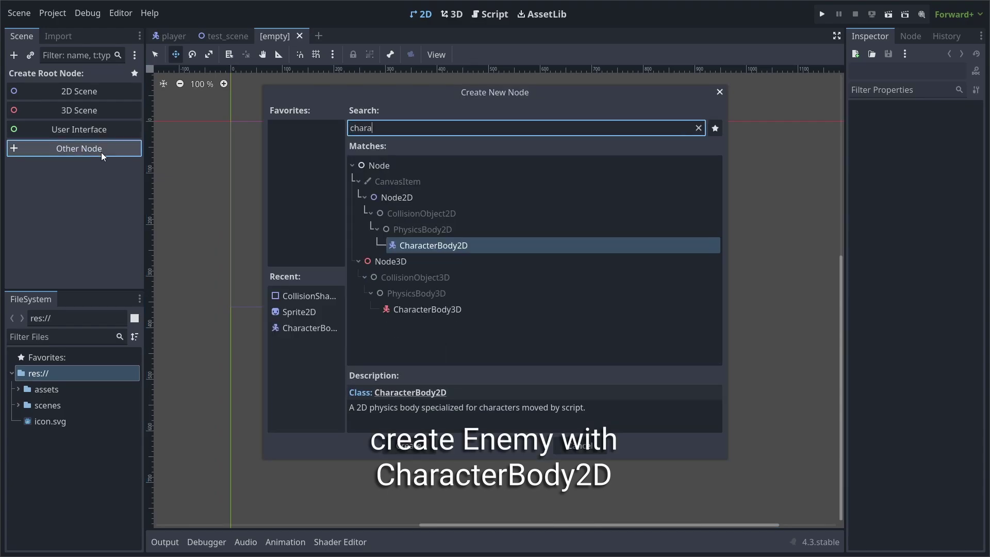
key("Return")
double_click(71, 76)
type("Enemy")
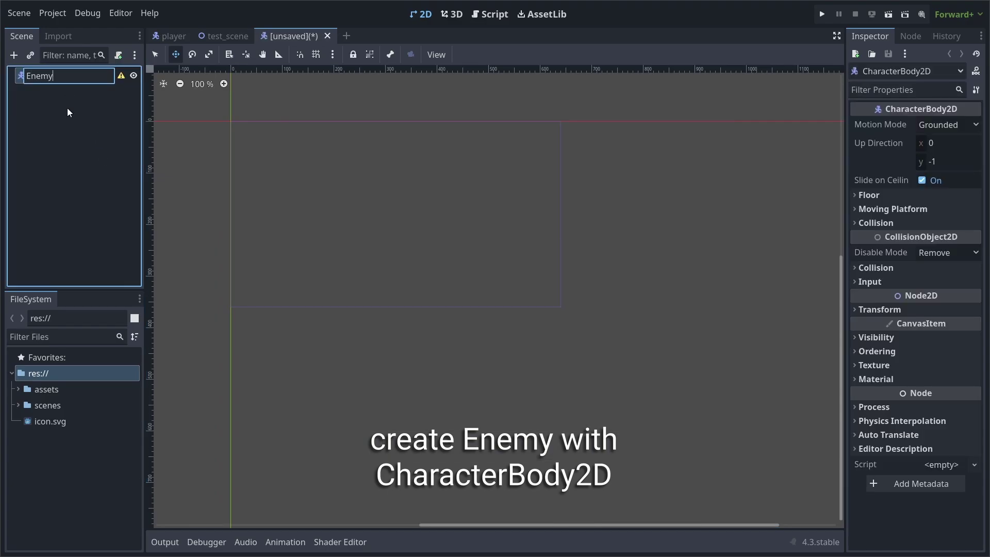
key("Return")
key("ctrl+s")
key("Return")
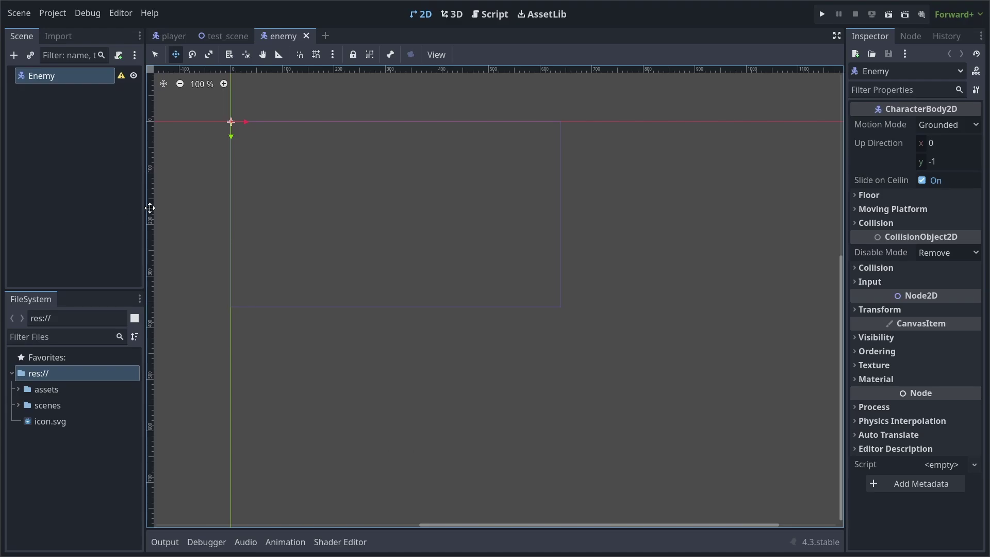
Add Sprite2D and CollisionShape2D children under Enemy.
key("ctrl+a")
type("sprite")
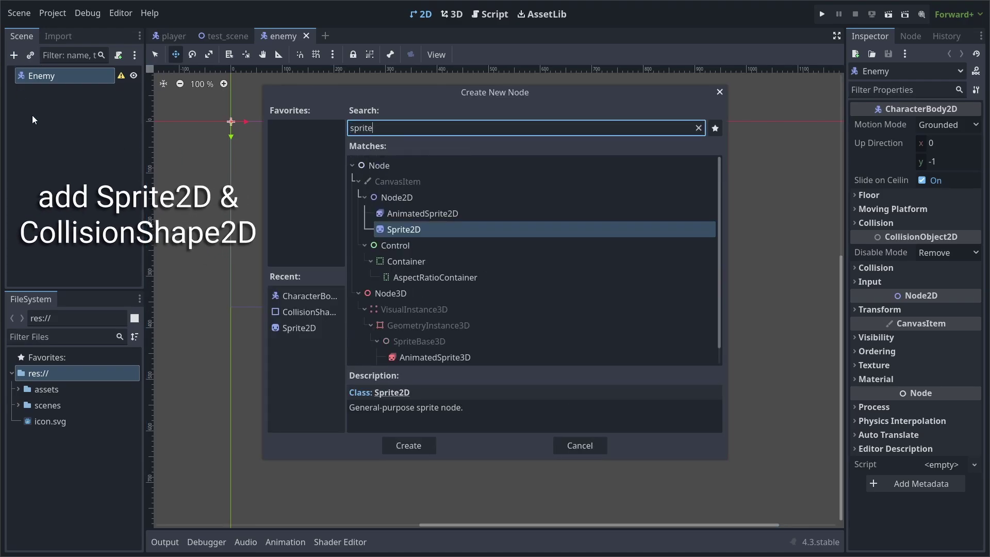
key("Return")
left_click(40, 80)
key("ctrl+a")
type("c")
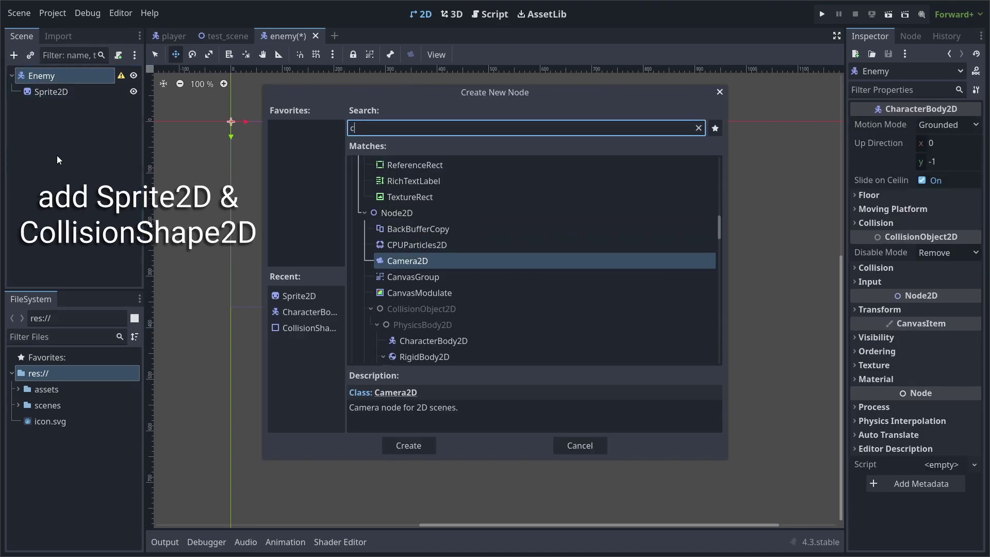
type("oll")
key("Return")
Give the enemy Sprite2D a PlaceholderTexture2D of size 20.
left_click(50, 91)
left_click(939, 124)
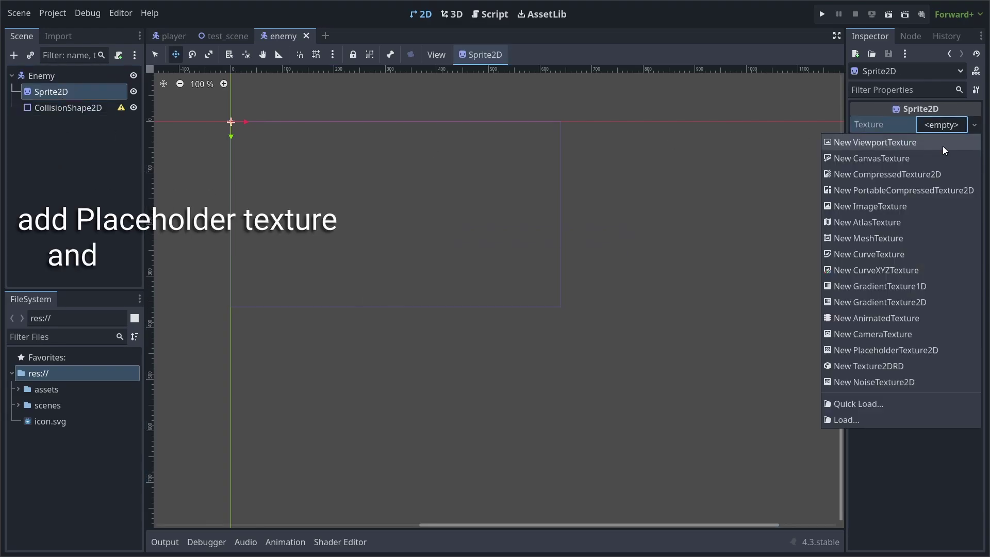
left_click(943, 146)
left_click(936, 124)
left_click(936, 145)
type("20")
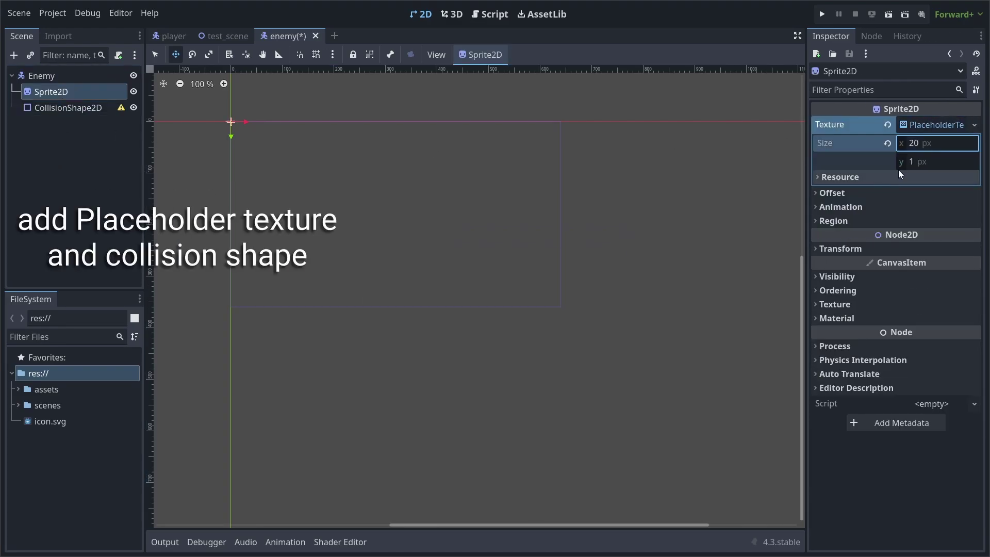
left_click(900, 164)
type("20")
Give the enemy CollisionShape2D a new RectangleShape2D.
left_click(68, 107)
left_click(936, 125)
left_click(928, 206)
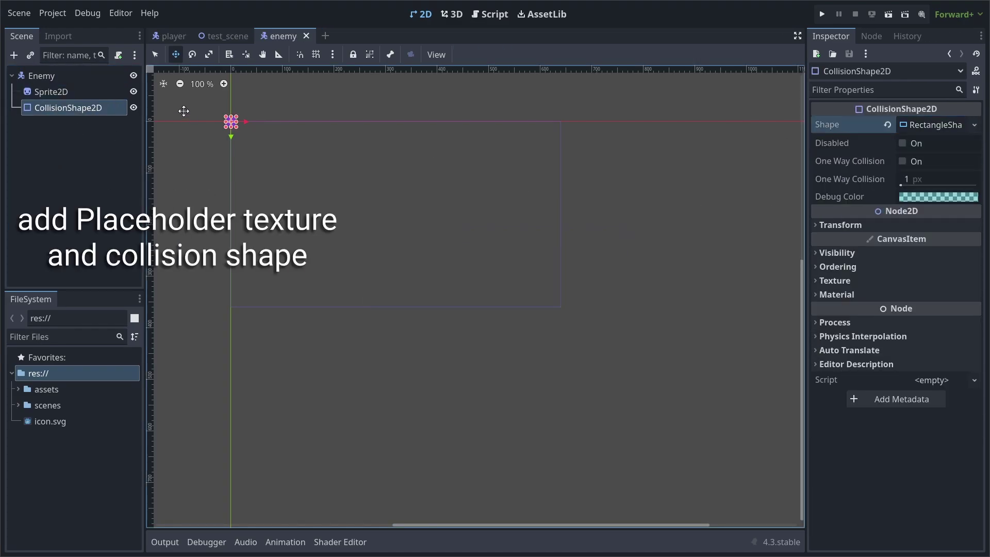
scroll(184, 111, "up", 5)
left_click(238, 244)
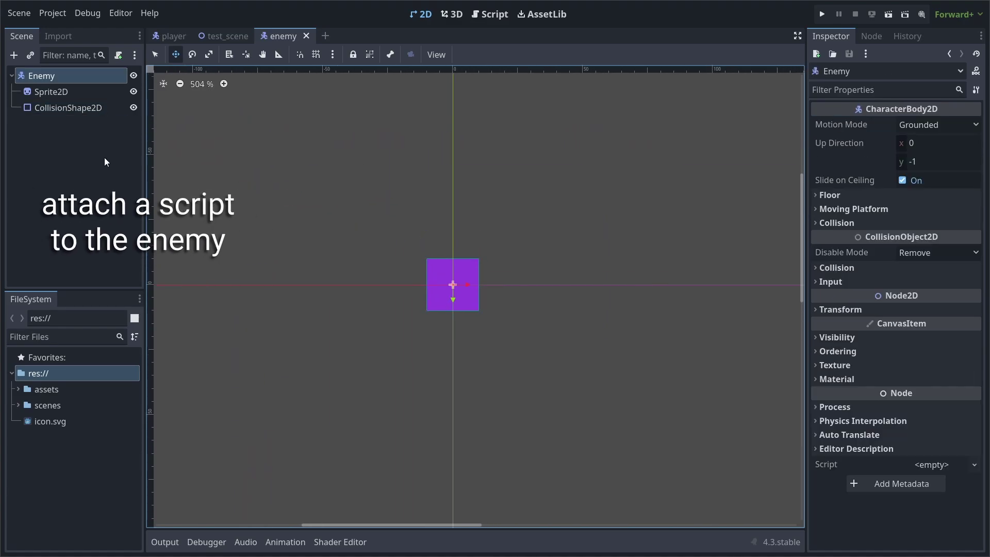
Attach enemy.gd to Enemy with an exported player_reference, speed 75 and chase code.
left_click(118, 55)
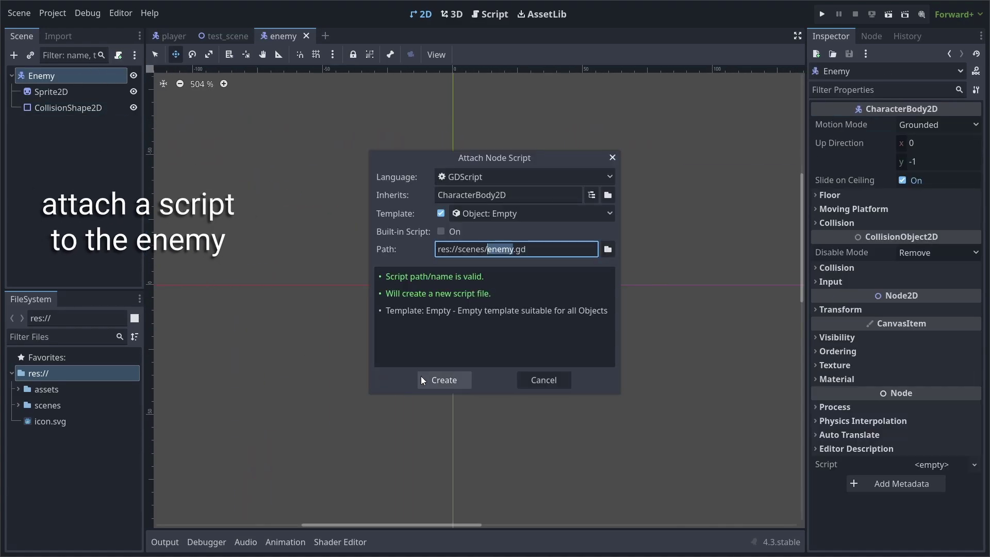
left_click(439, 380)
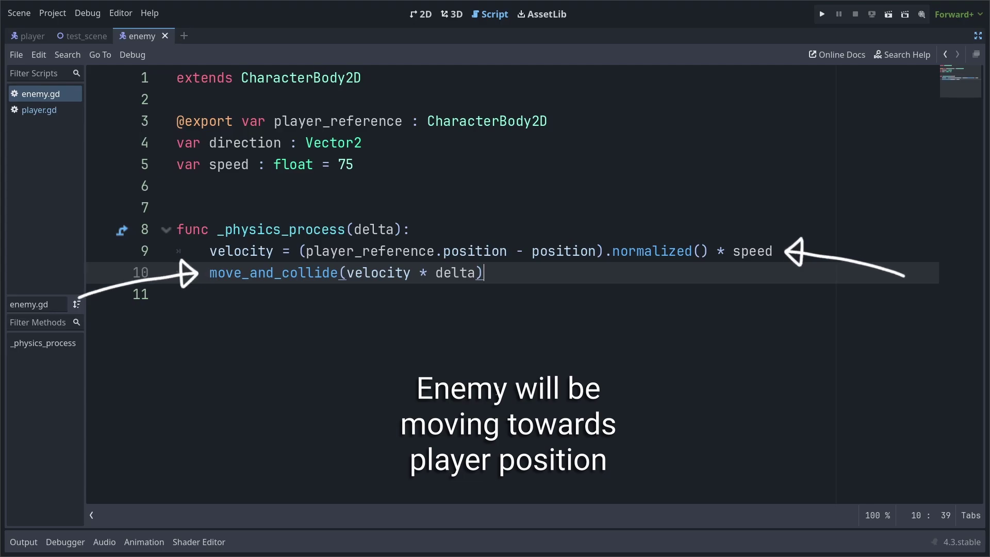
key("ctrl+shift+F11")
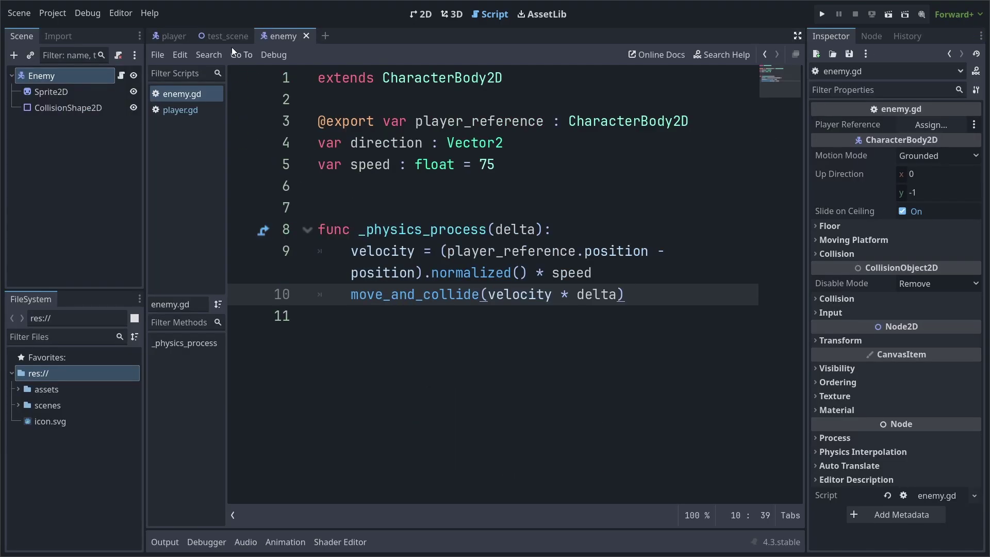
In the test scene, select TestScene and bring up Instantiate Child Scene.
left_click(228, 35)
left_click(46, 76)
left_click(30, 55)
Instance the enemy into TestScene, place it up-right of the player, and target Player.
type("ene")
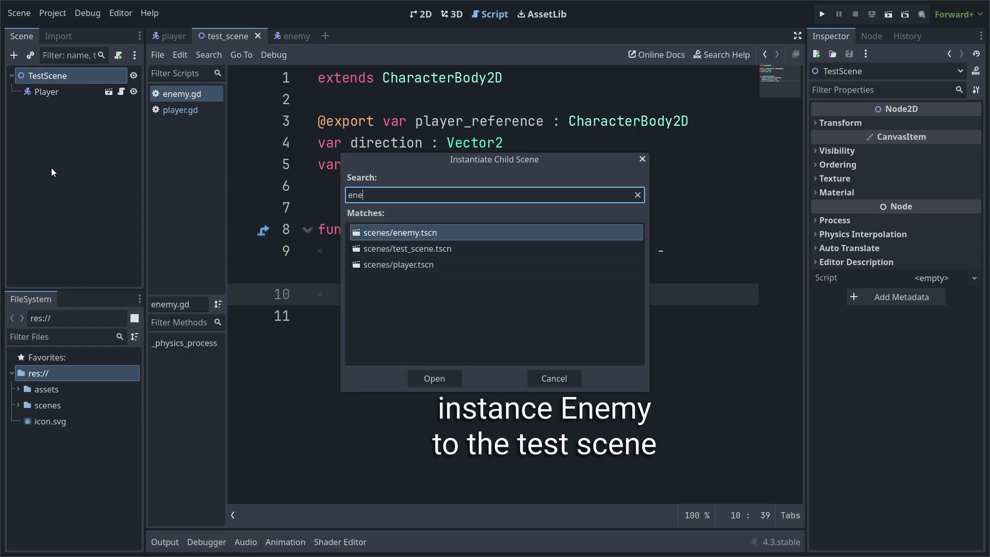
key("Return")
key("ctrl+s")
left_click(422, 14)
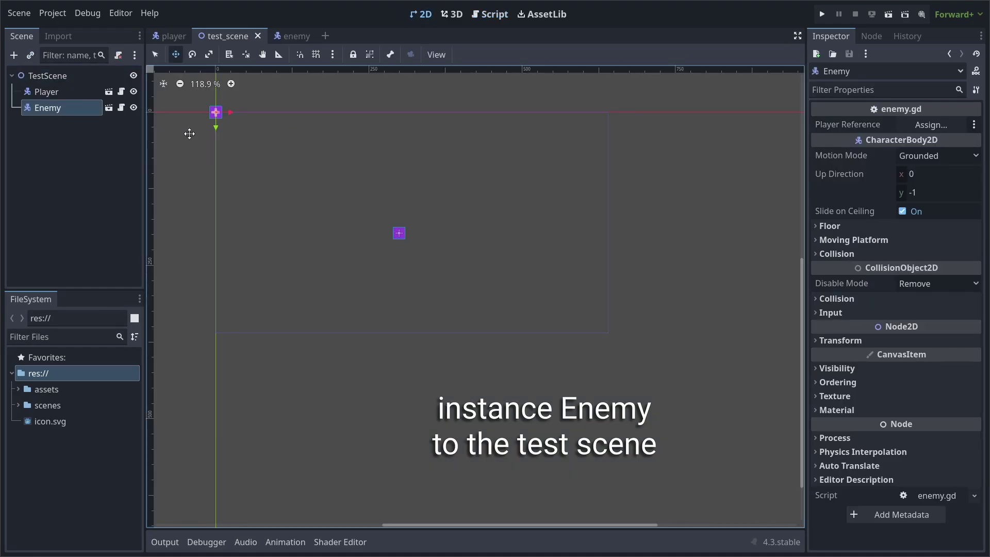
left_click_drag(379, 158, 541, 177)
left_click(931, 124)
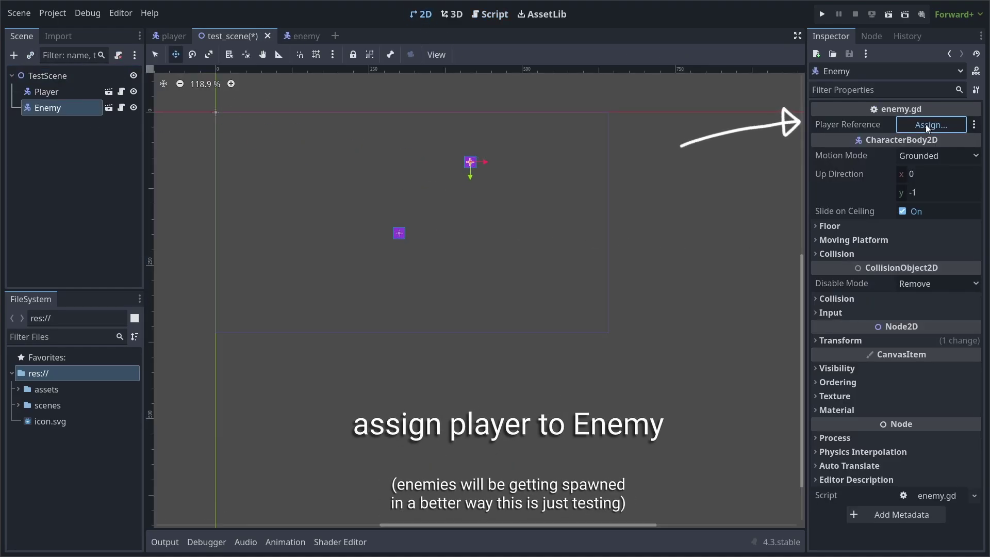
left_click(465, 166)
left_click(457, 445)
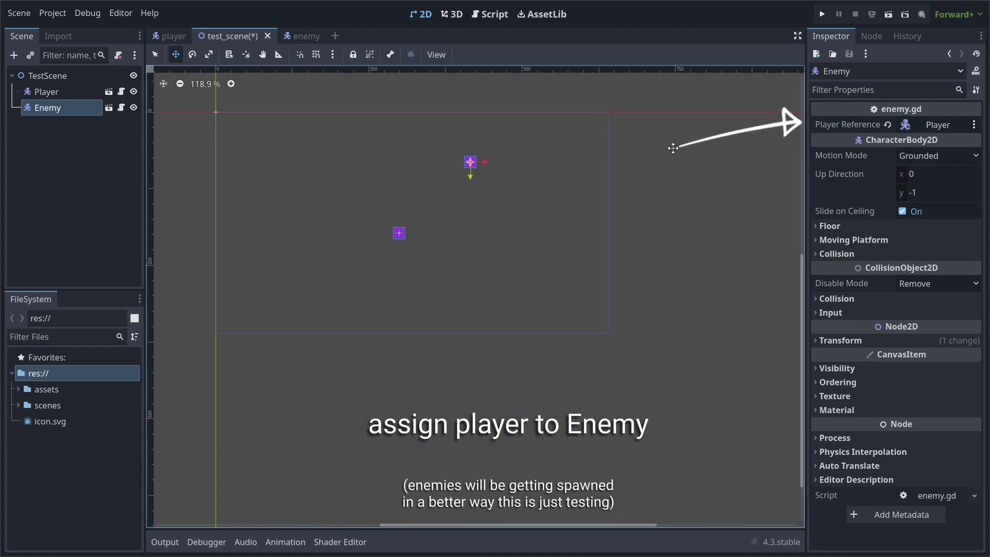
Run the test scene and move the player to confirm the enemy chases it.
key("F6")
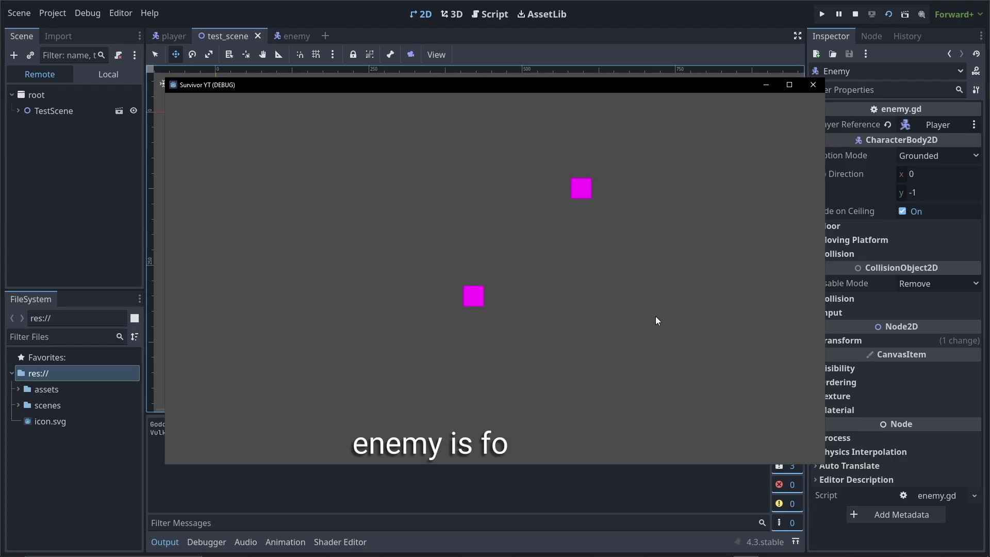
key("d")
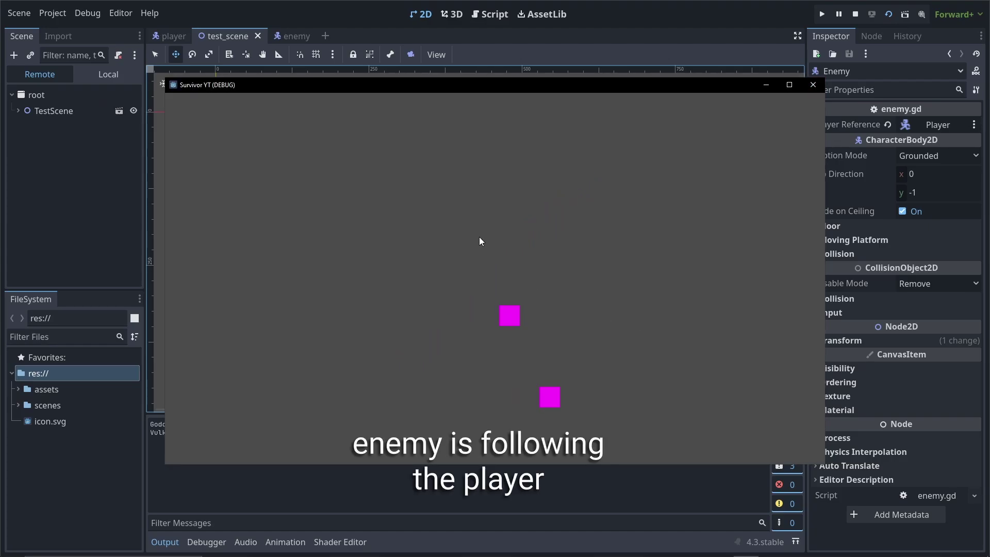
key("w")
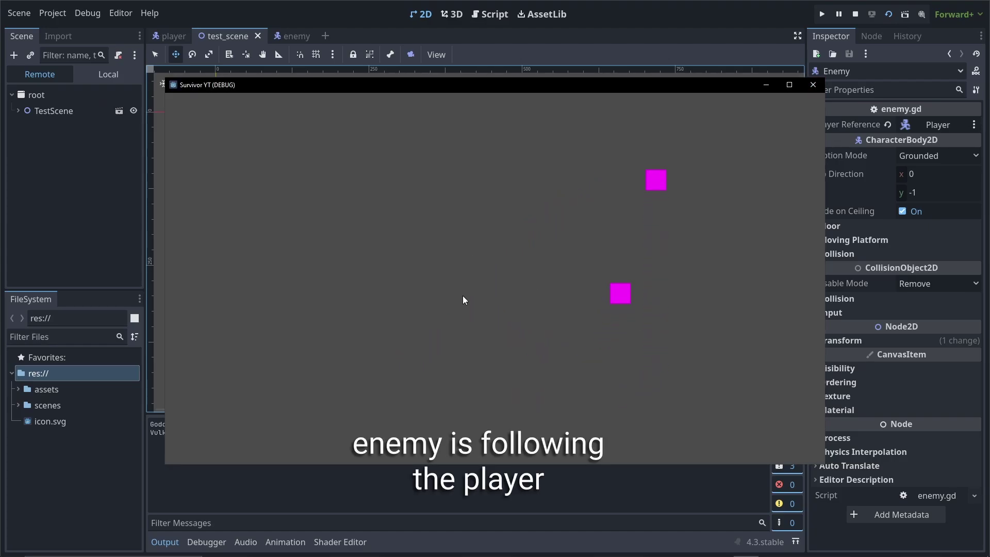
key("a")
key("F8")
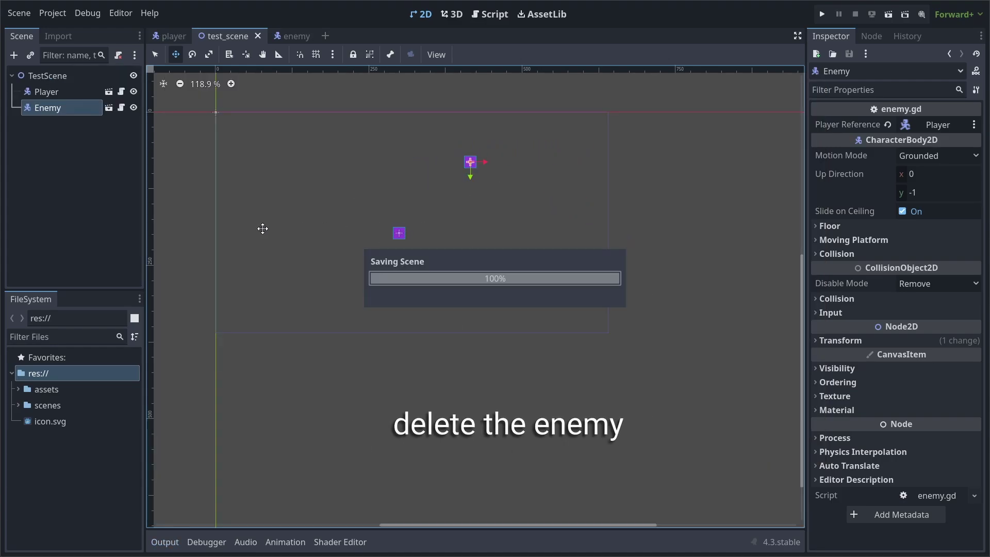
Delete the Enemy node from TestScene.
right_click(48, 107)
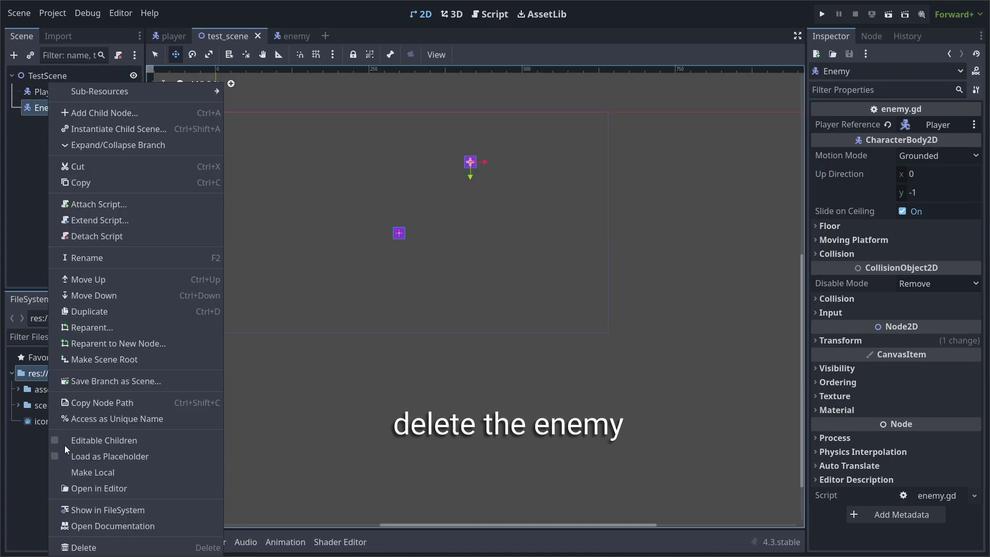
left_click(83, 547)
left_click(475, 285)
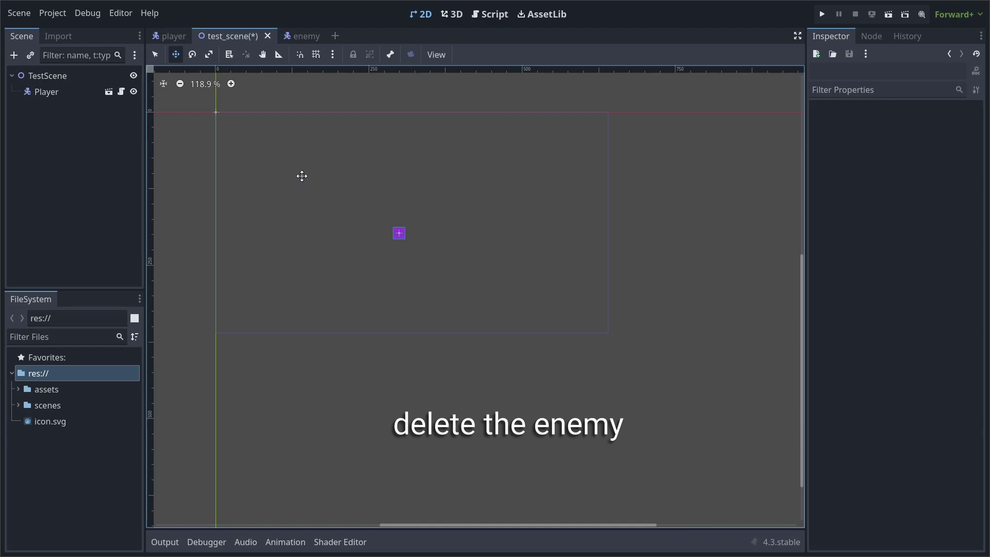
Create a new 2D scene with its root renamed Spawner and save it as spawner.
left_click(326, 36)
left_click(98, 97)
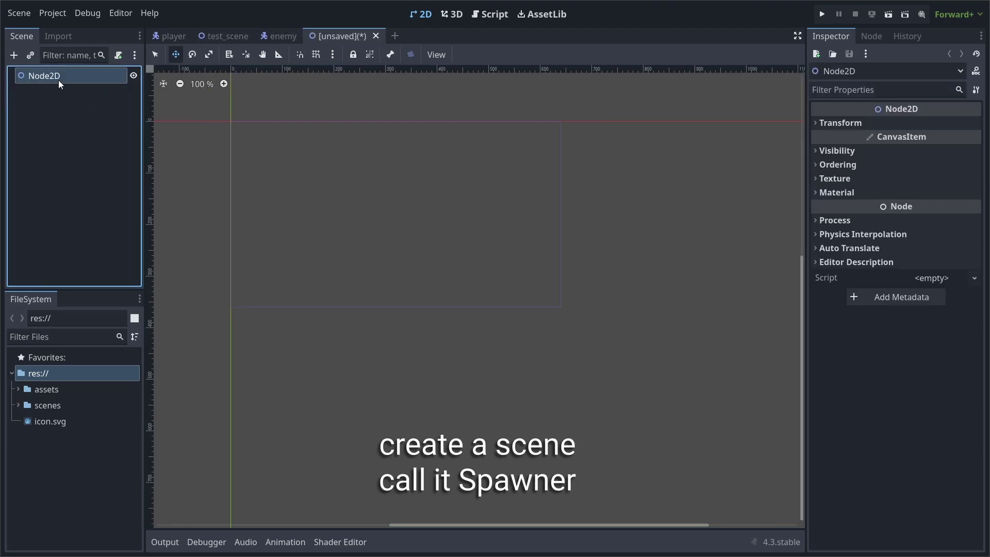
double_click(59, 80)
type("Spawne")
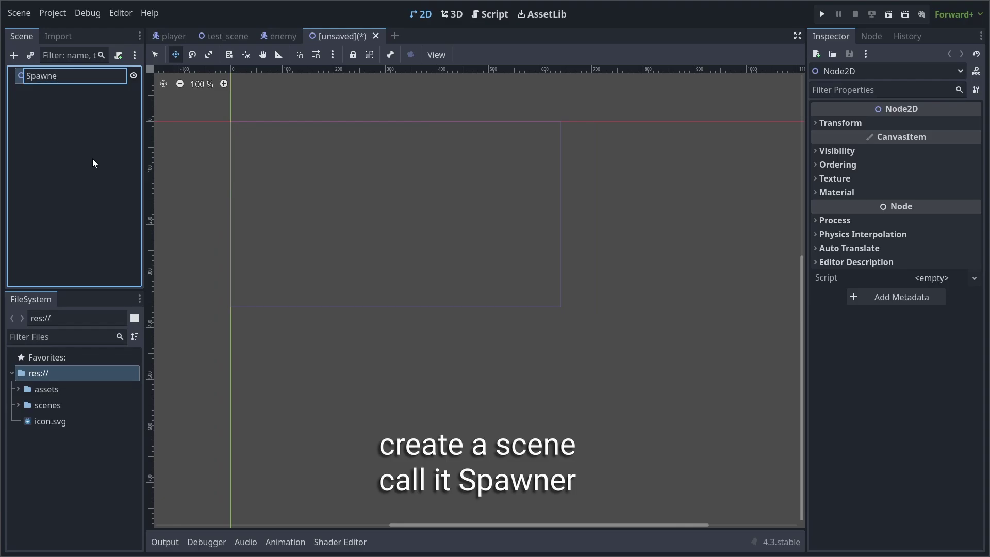
type("r")
key("Return")
key("ctrl+s")
key("Return")
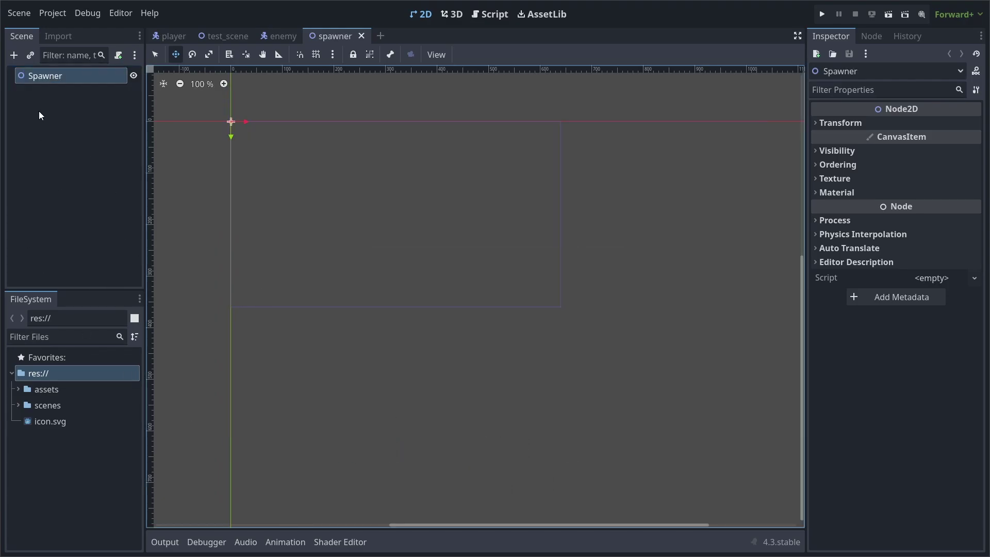
Add a CanvasLayer under Spawner and name it UI.
key("ctrl+a")
type("canva")
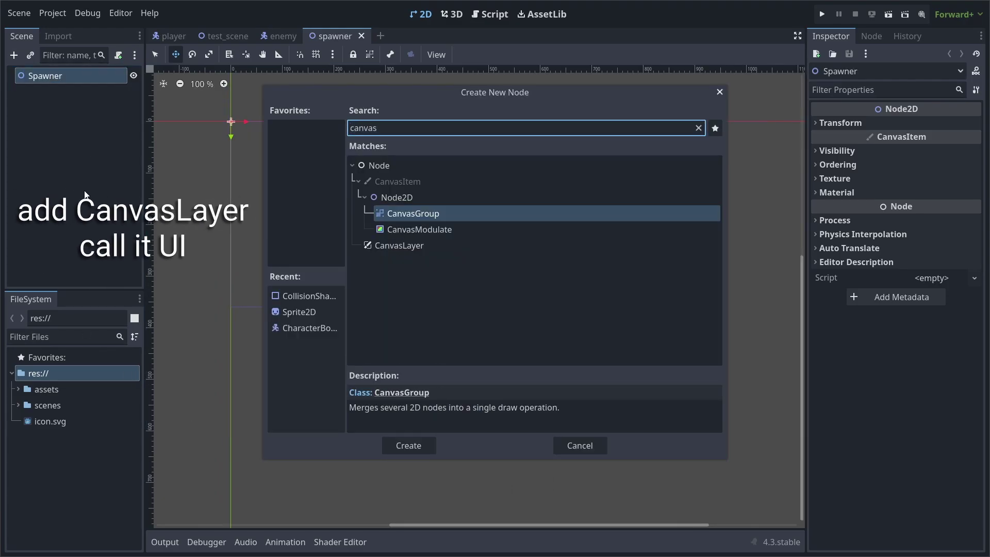
key("Down")
key("Down")
key("Return")
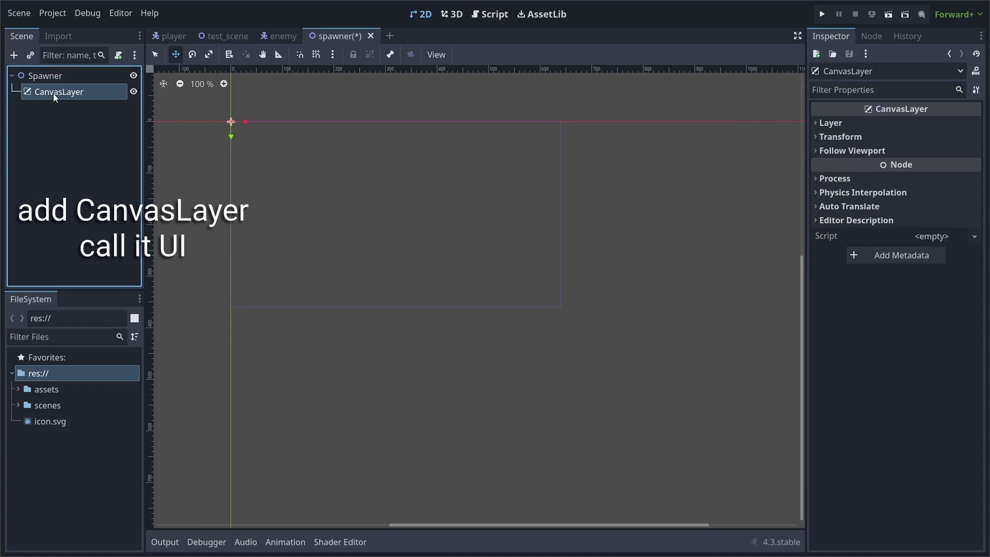
double_click(53, 94)
type("UI")
key("Return")
Add an HBoxContainer under UI holding three Labels.
key("ctrl+a")
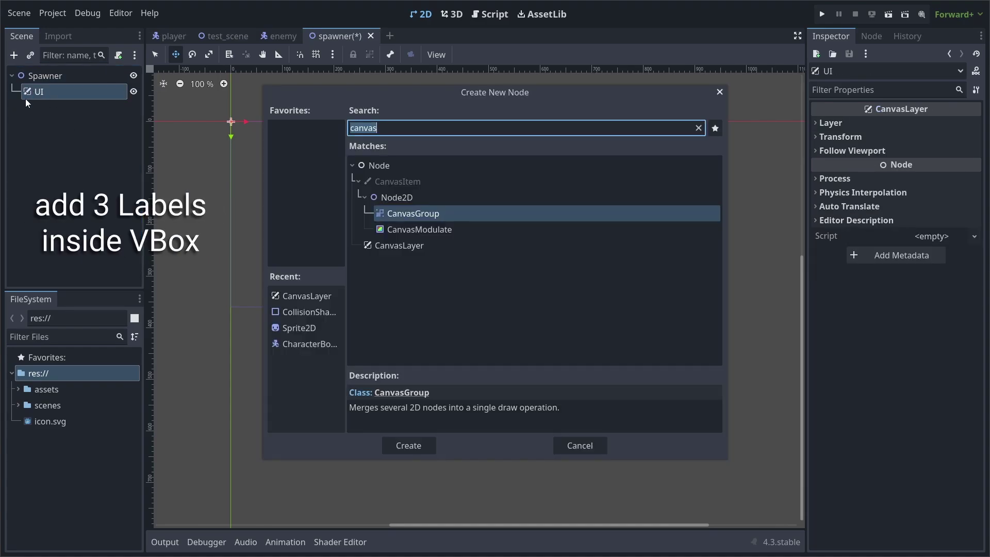
type("hbox")
key("Return")
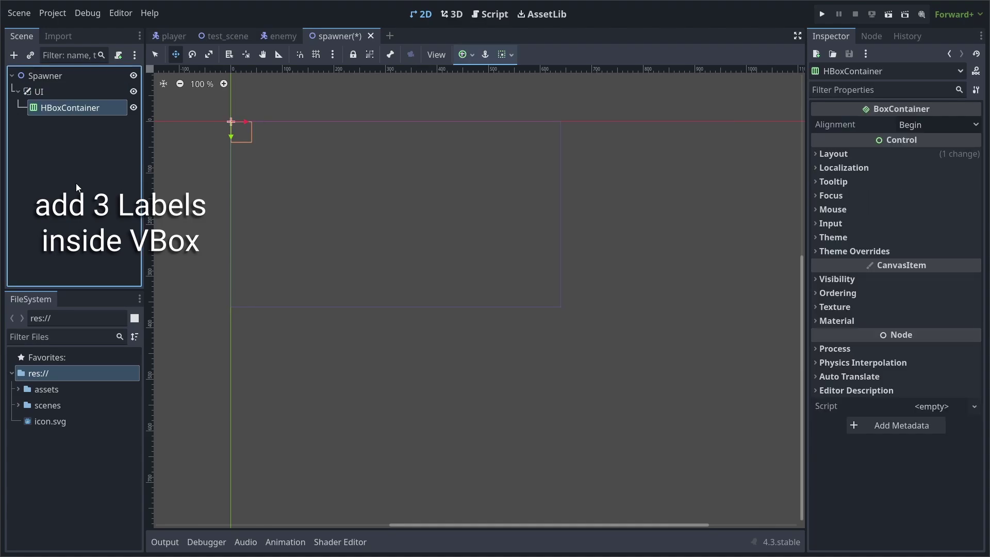
key("ctrl+a")
type("label")
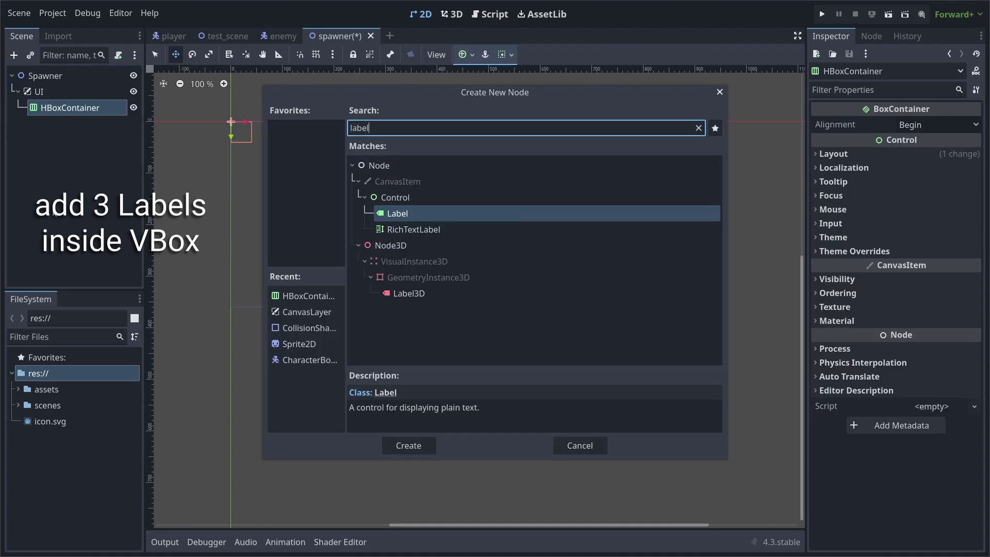
key("Return")
key("ctrl+d")
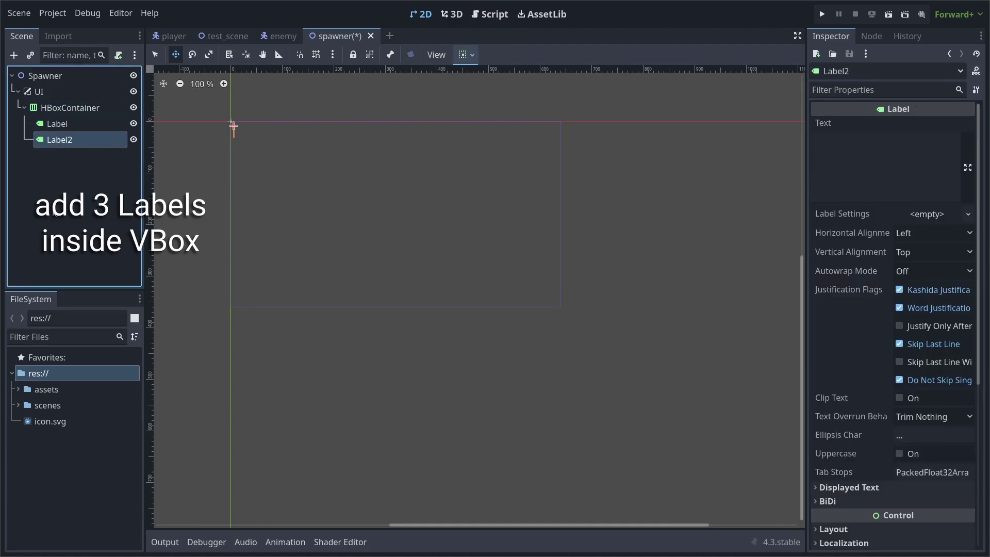
key("ctrl+d")
Rename the first label Minute and the third Second, editing the middle label's text.
double_click(55, 126)
type("Minute")
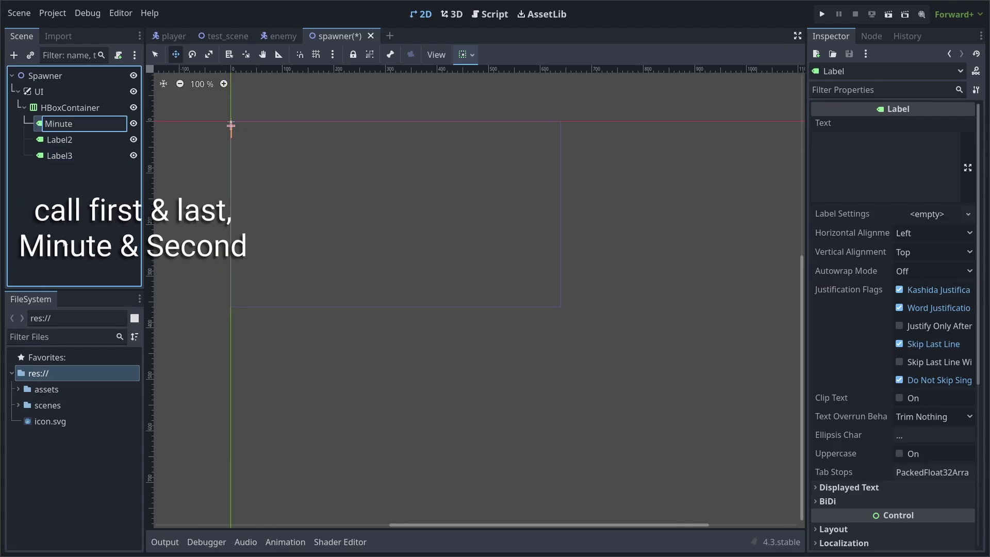
key("Return")
key("Down")
left_click(855, 156)
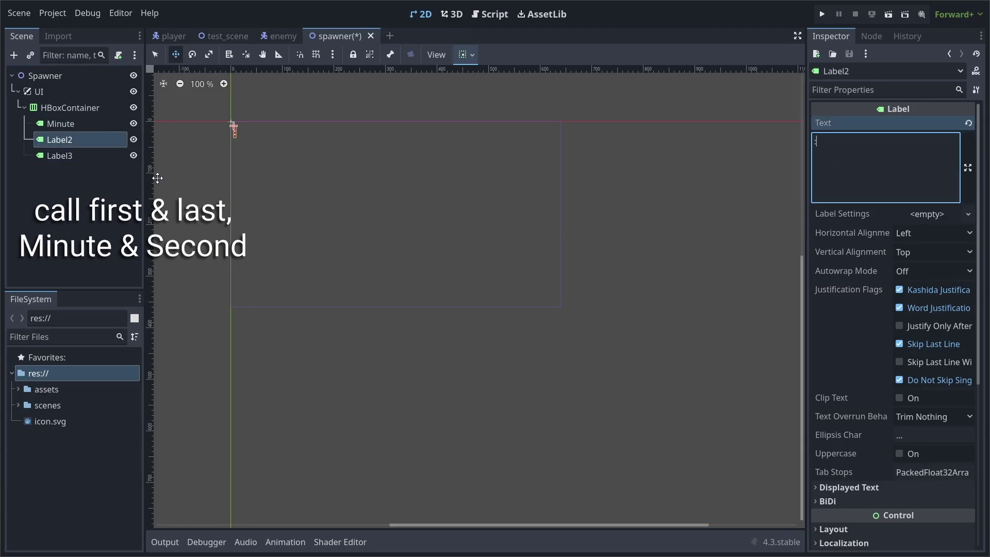
key("Down")
key("F2")
key("ctrl+s")
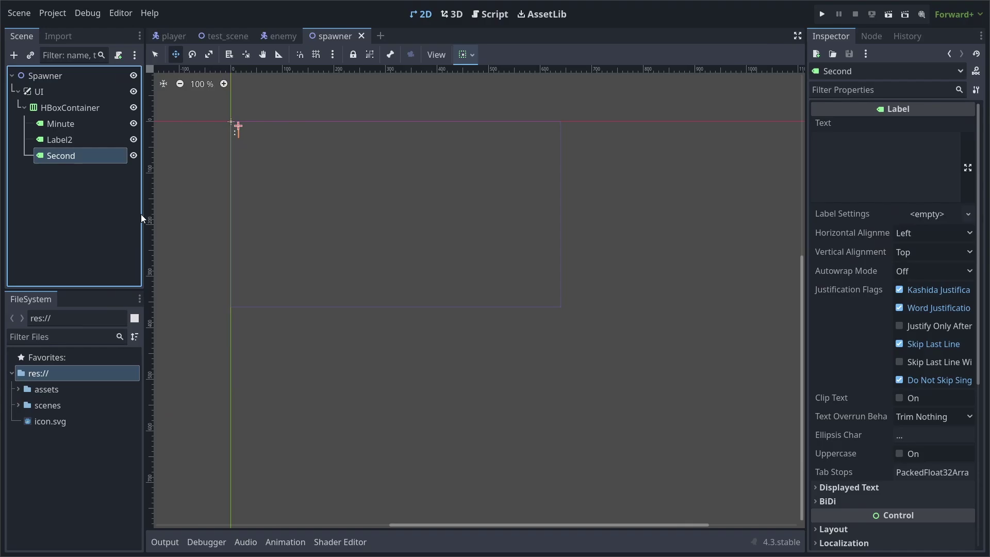
Give the Minute and Second labels unique scene names (%).
left_click(82, 125)
right_click(73, 125)
left_click(103, 424)
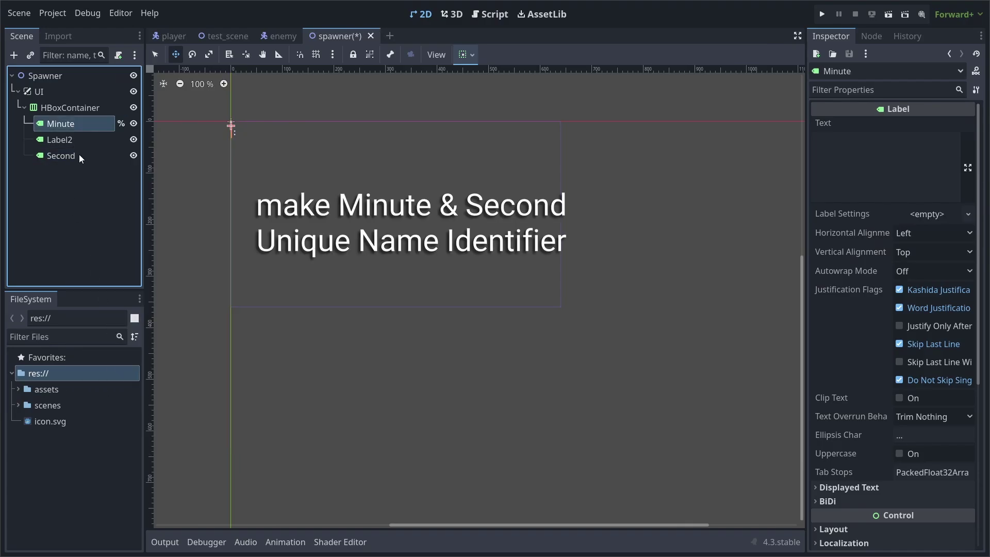
right_click(79, 154)
left_click(165, 438)
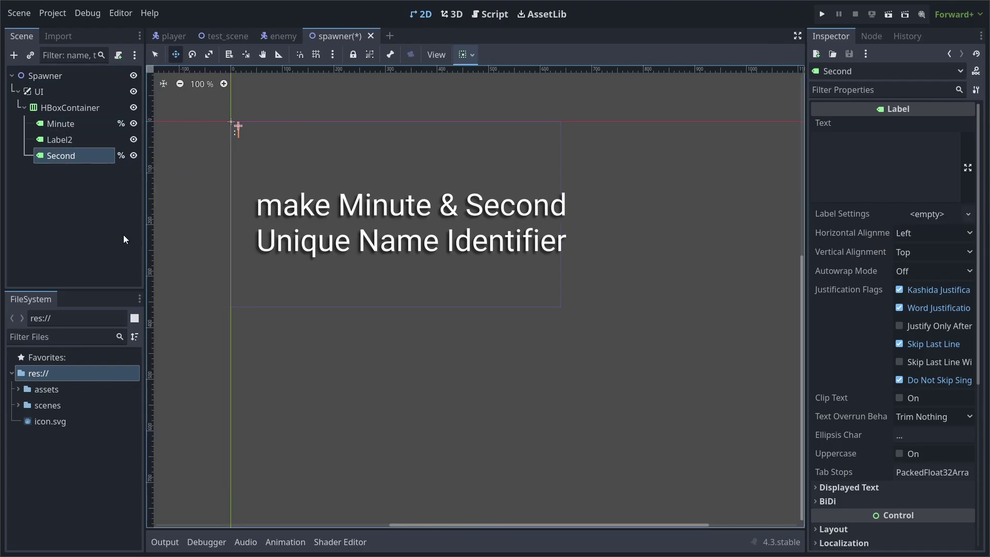
Set Minute's text to 0, move the clock toward the viewport's top-right, and save.
left_click(61, 124)
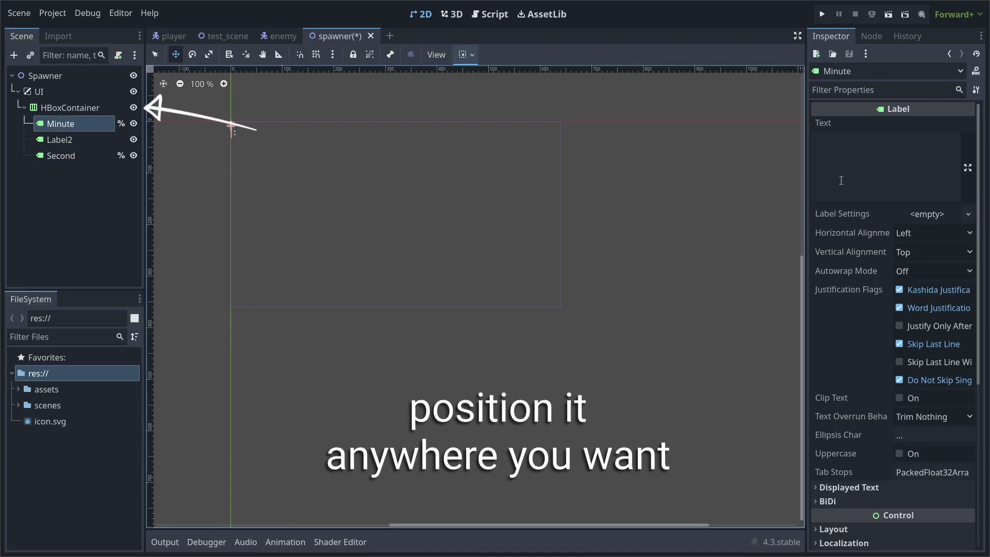
left_click(864, 161)
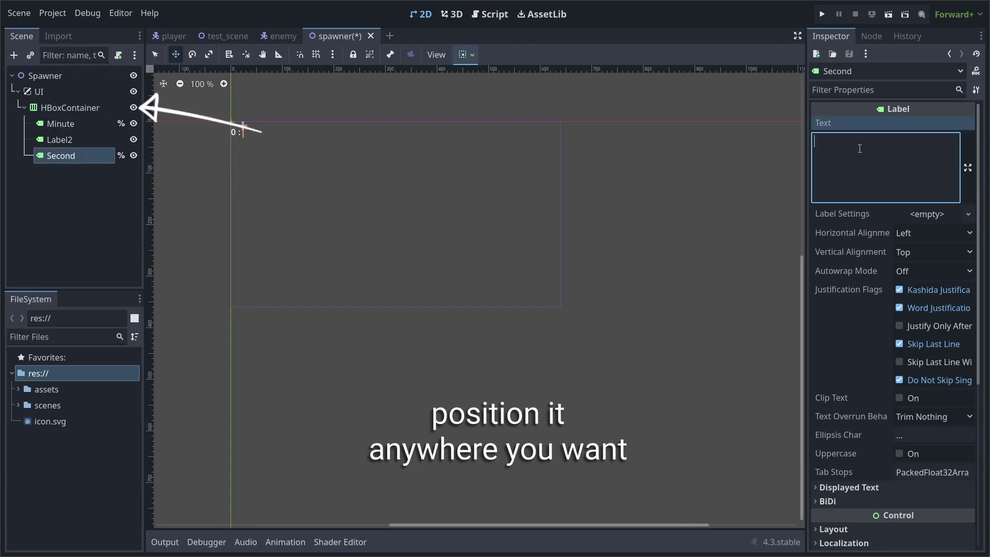
type("00")
left_click(78, 108)
left_click_drag(239, 135, 520, 154)
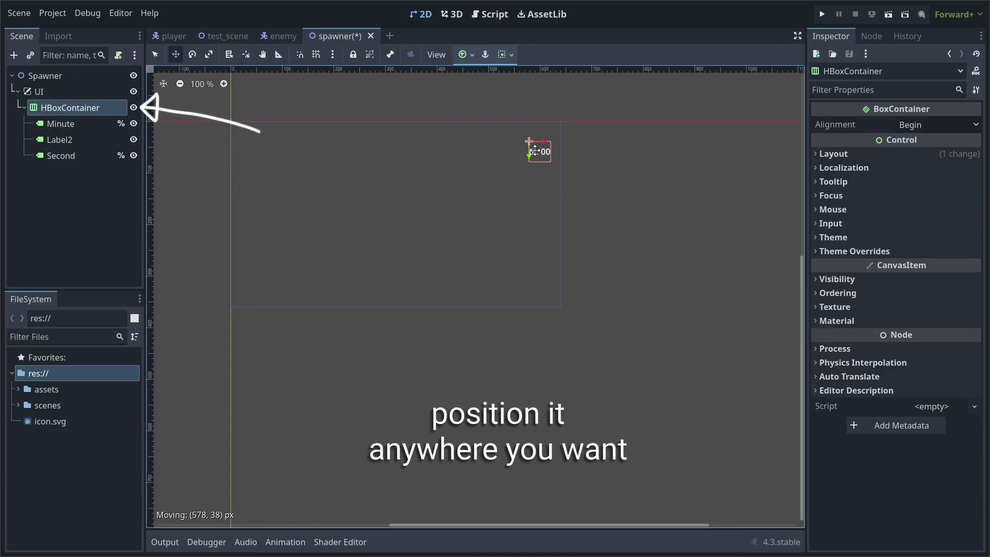
key("ctrl+s")
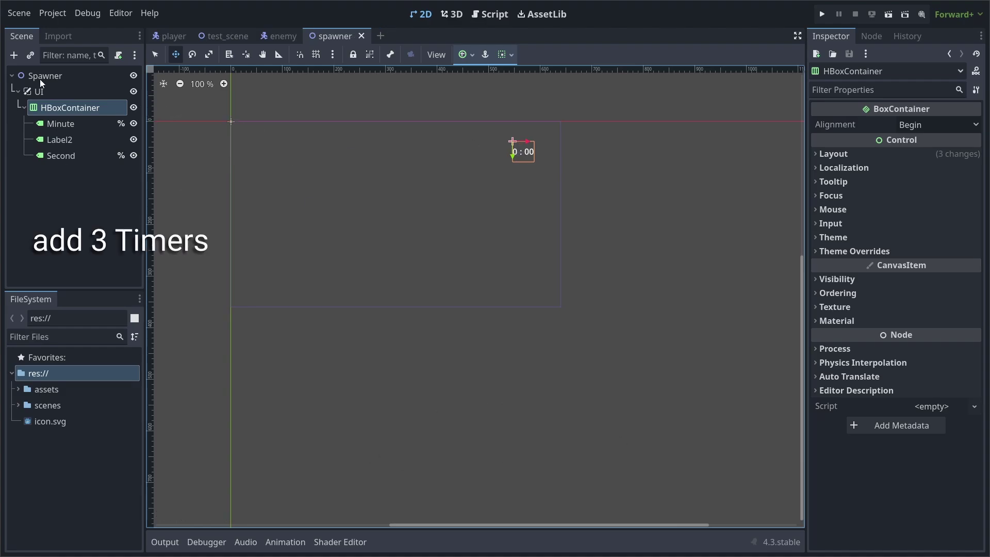
Add a Timer under Spawner, duplicate it twice, and rename the copies Pattern and Elite.
left_click(42, 77)
key("ctrl+a")
type("timer")
key("Return")
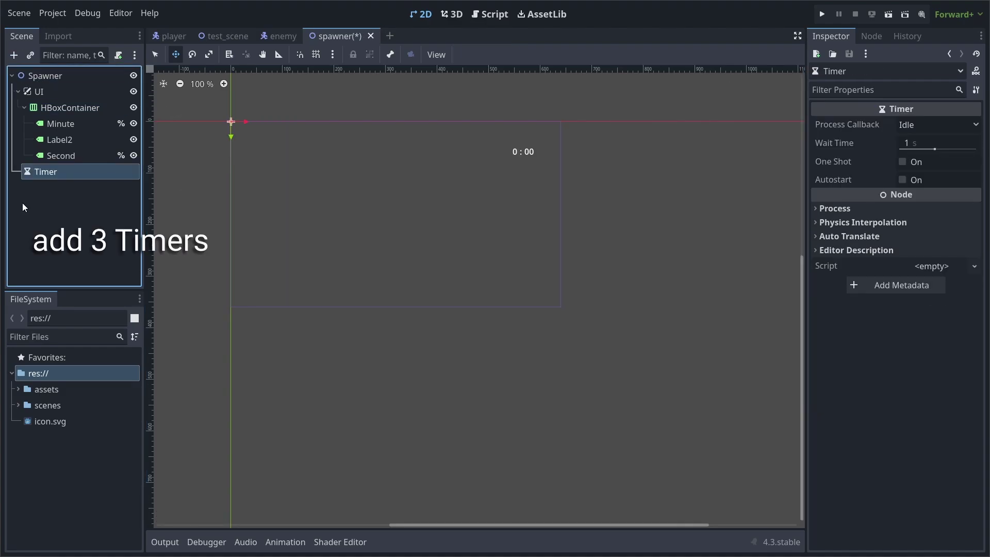
key("ctrl+d")
key("ctrl+d")
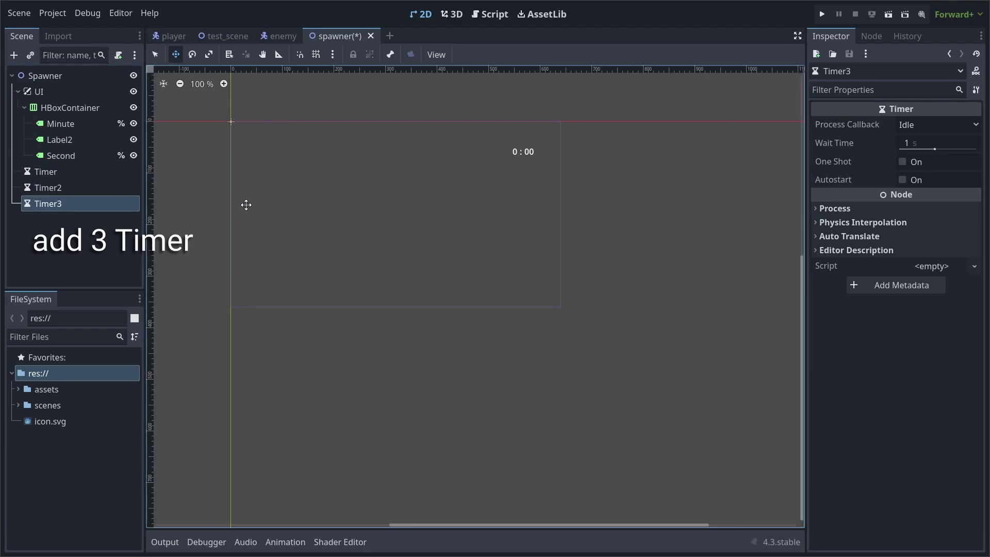
double_click(56, 189)
type("Pattern")
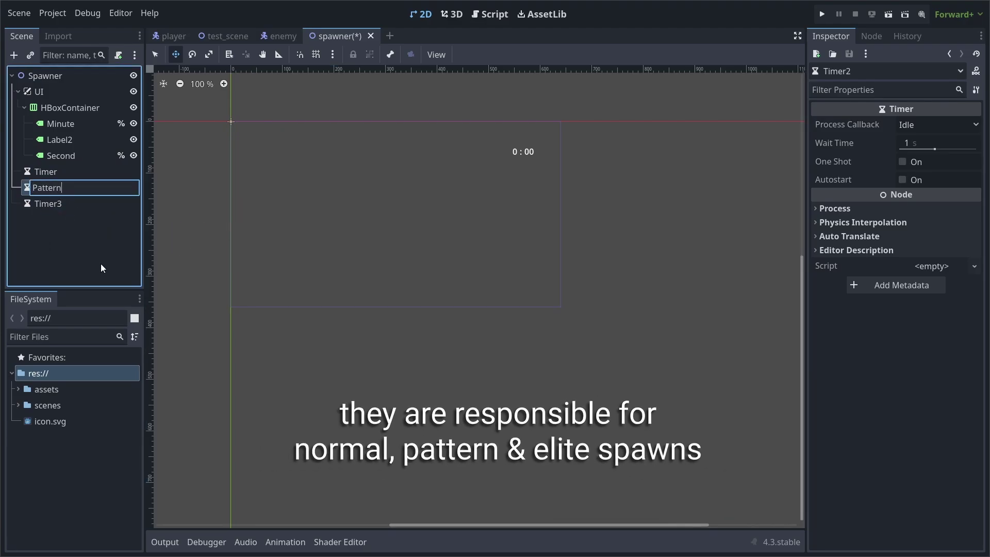
key("Return")
double_click(77, 206)
type("Elite")
key("Return")
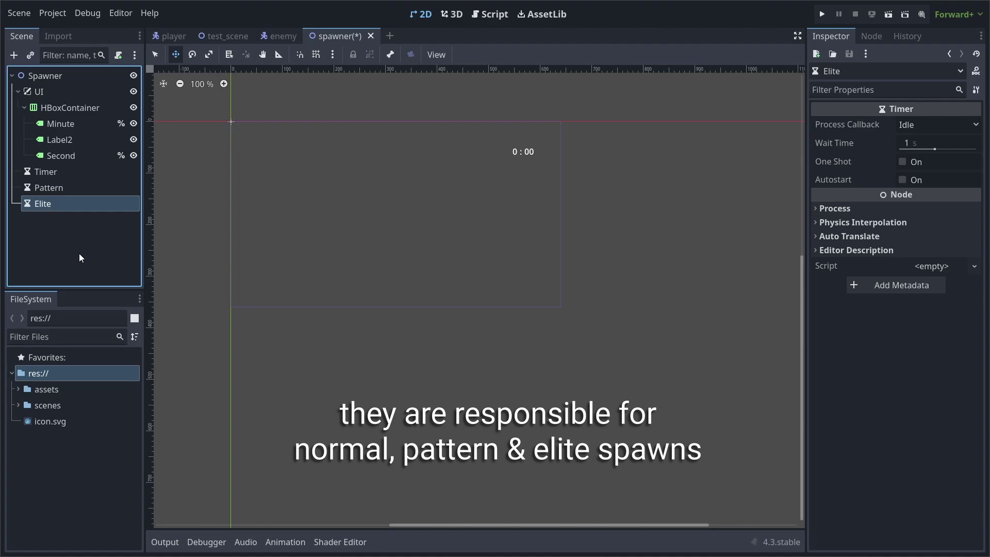
left_click(57, 172)
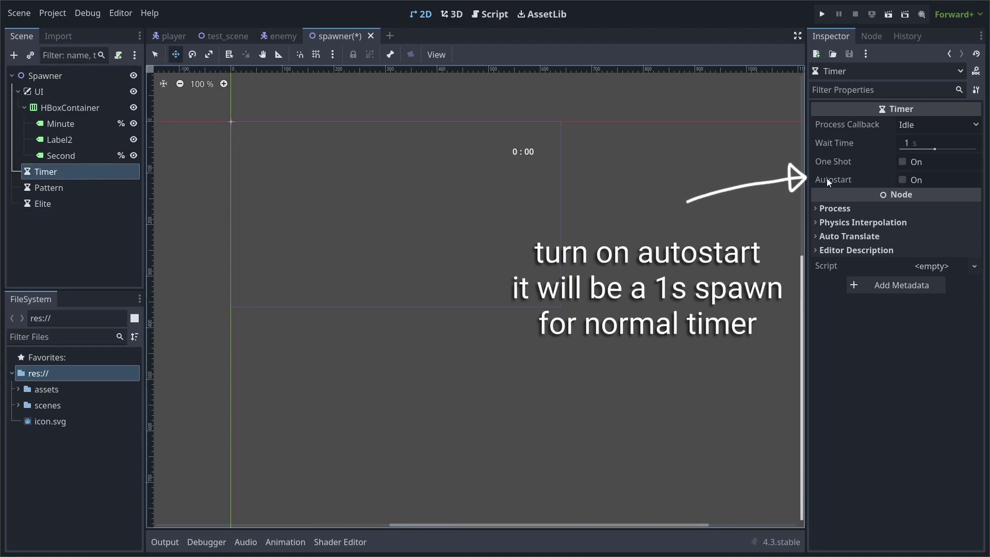
Turn on autostart for Timer and give the Pattern timer a 10-second wait time.
key("ctrl+s")
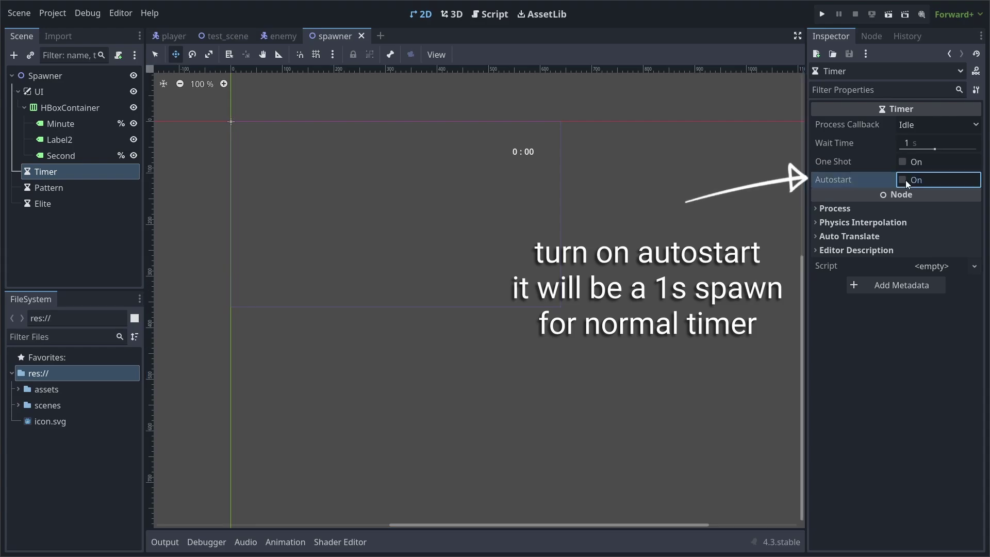
left_click(903, 179)
key("ctrl+s")
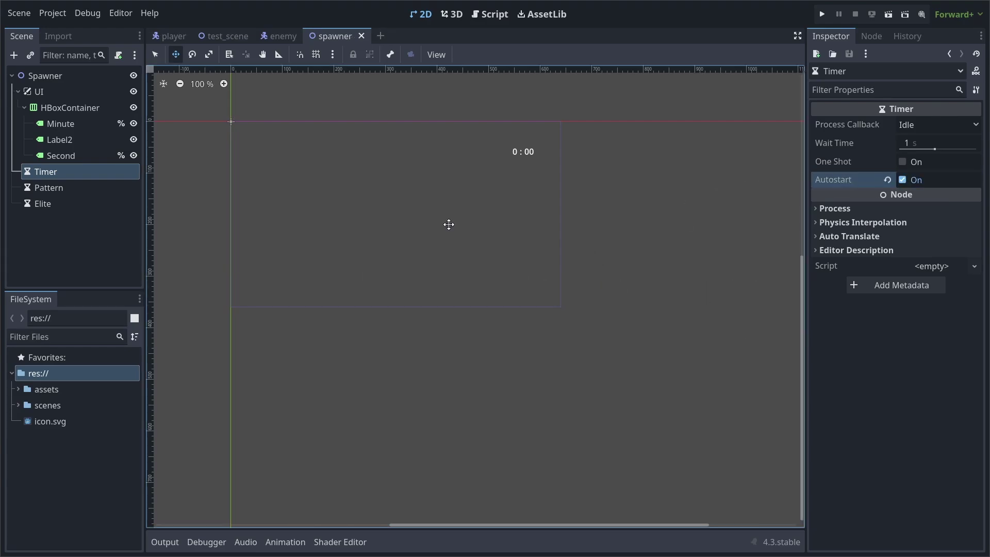
left_click(49, 188)
left_click(907, 148)
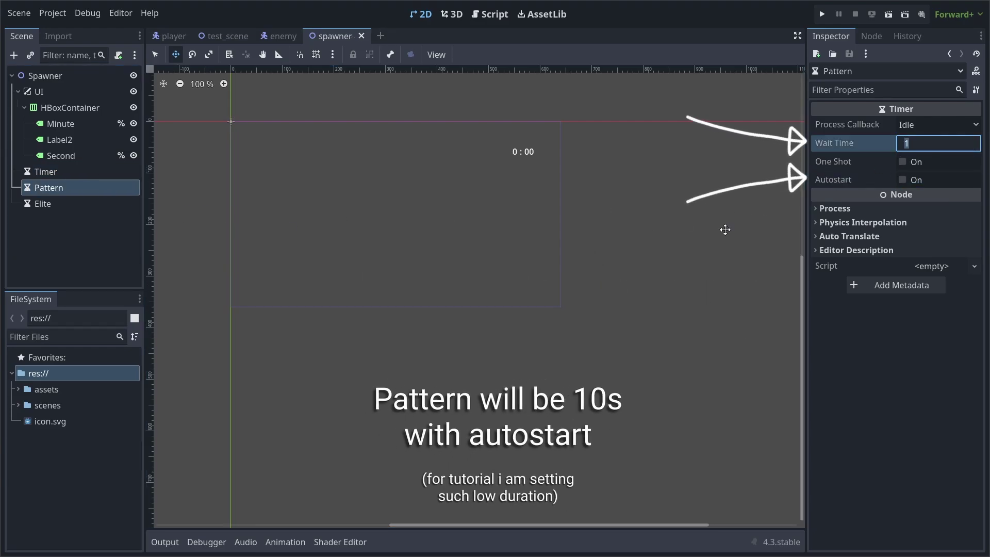
type("10 s")
key("Return")
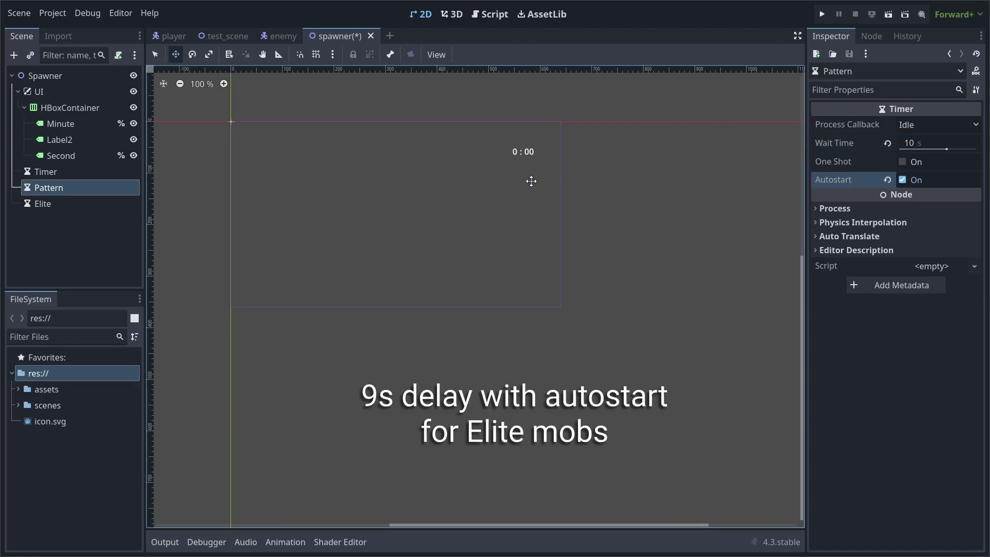
Set the Elite timer's wait time to 9 seconds with autostart on.
left_click(43, 205)
left_click(932, 146)
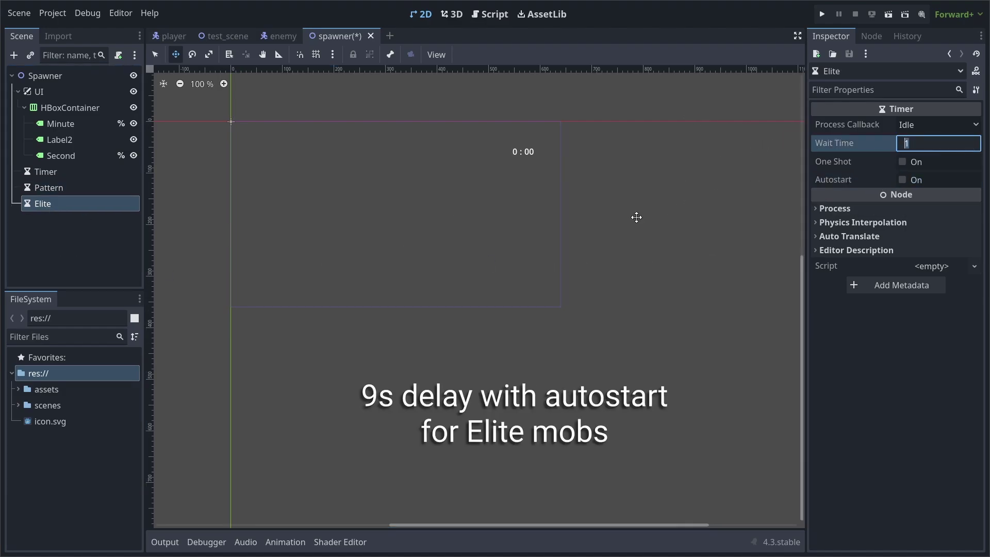
type("9")
left_click(903, 179)
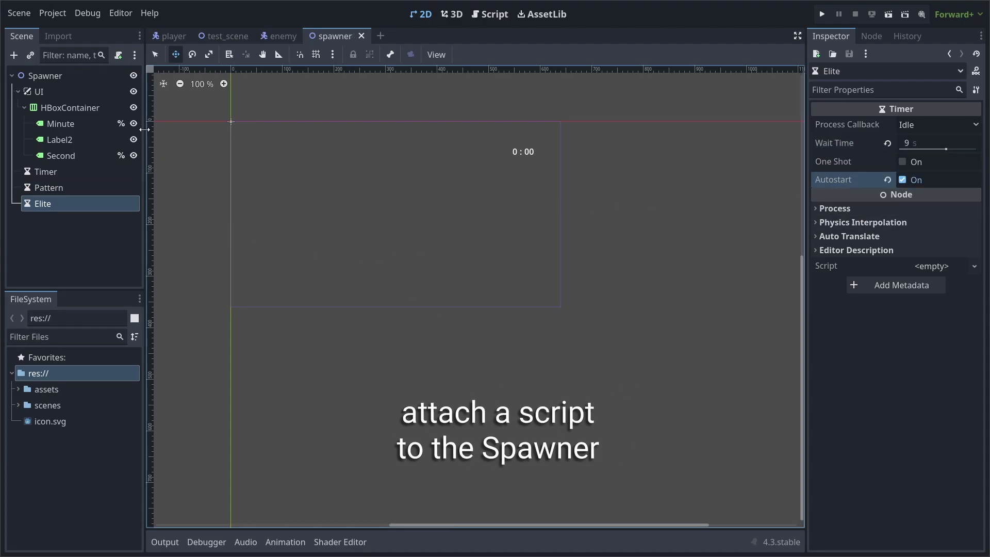
Attach spawner.gd to Spawner with an exported Enemy property set to enemy.tscn.
left_click(74, 77)
left_click(118, 55)
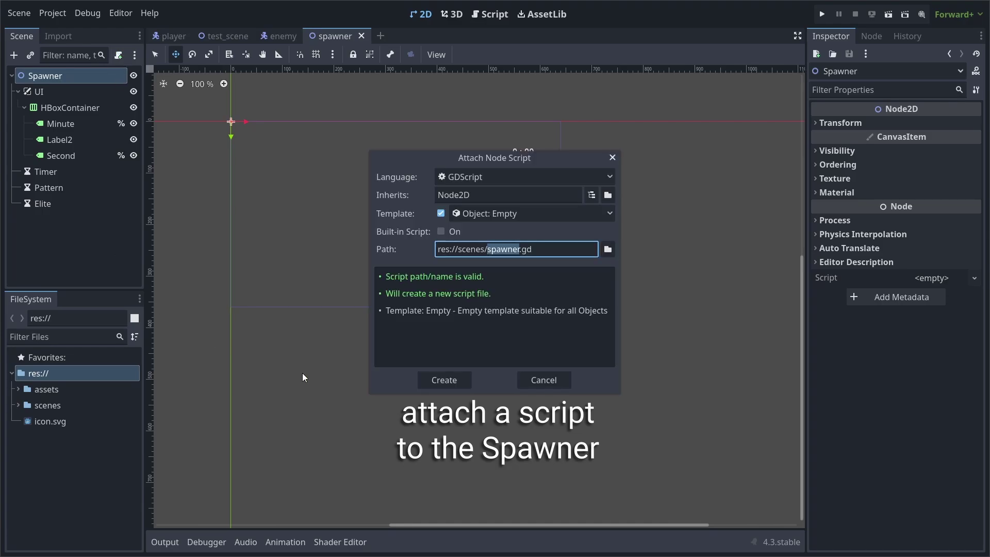
left_click(436, 382)
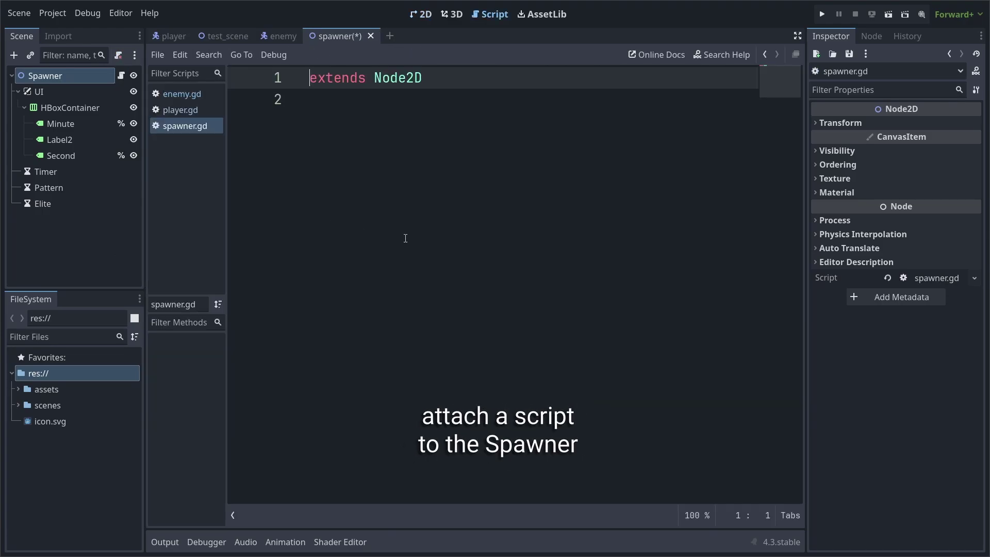
key("Return")
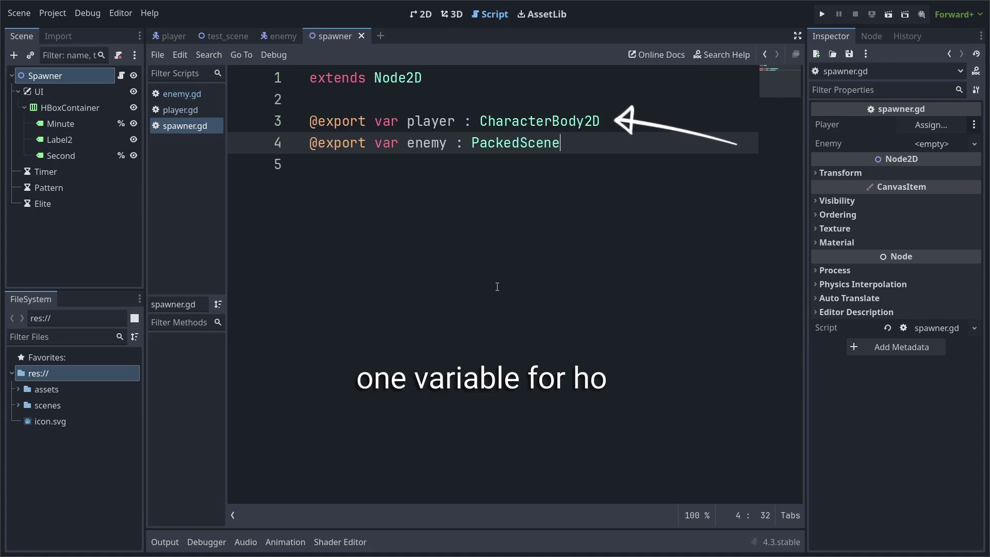
left_click(936, 145)
left_click(913, 182)
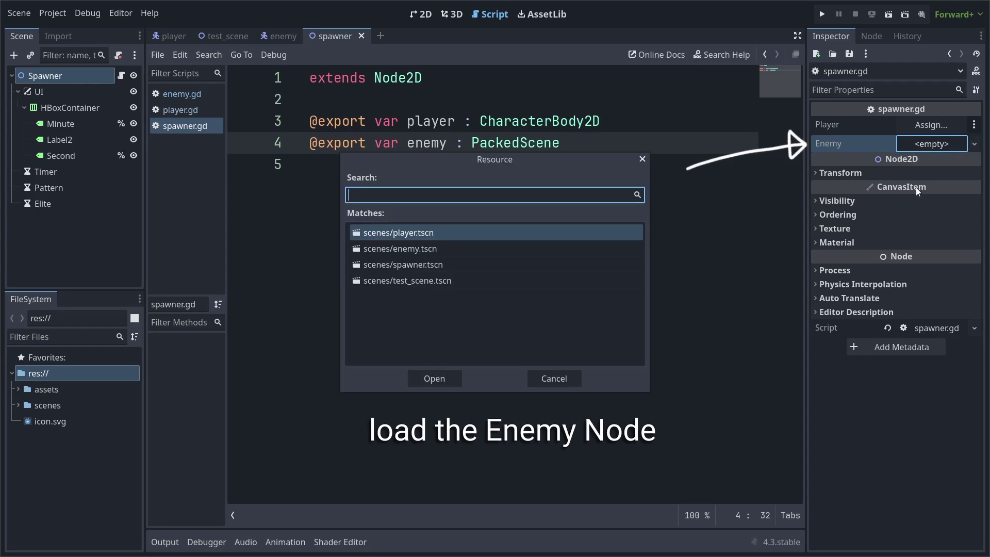
left_click(423, 250)
left_click(415, 377)
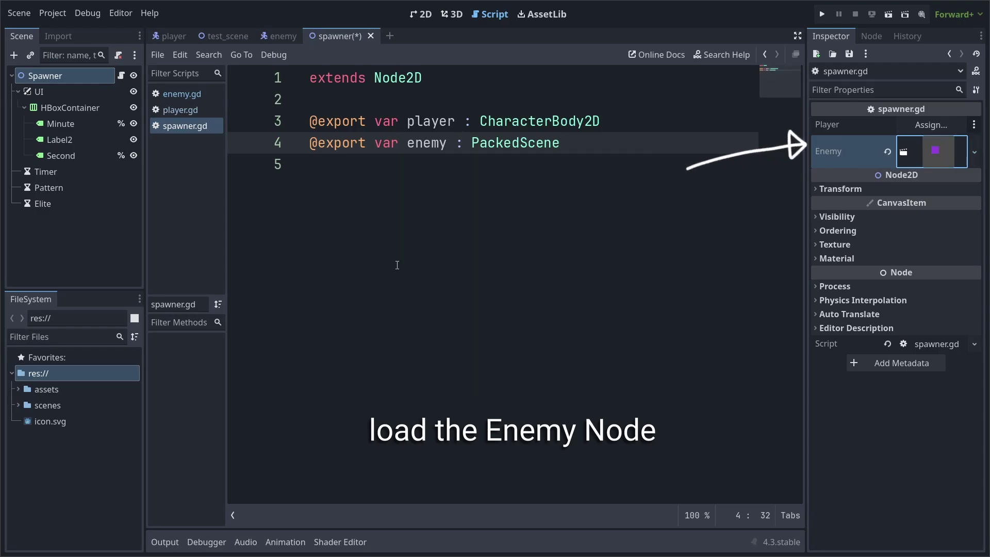
key("ctrl+s")
Add distance = 400 plus minute and second setters that update %Minute and roll seconds over at 10.
key("ctrl+shift+F11")
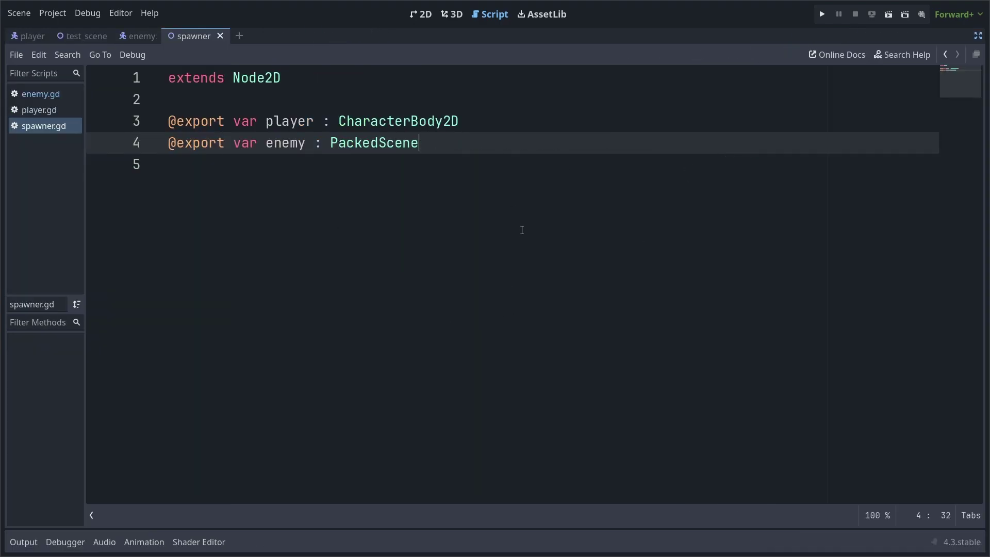
key("Return")
key("Return")
type("var distance : float = 400")
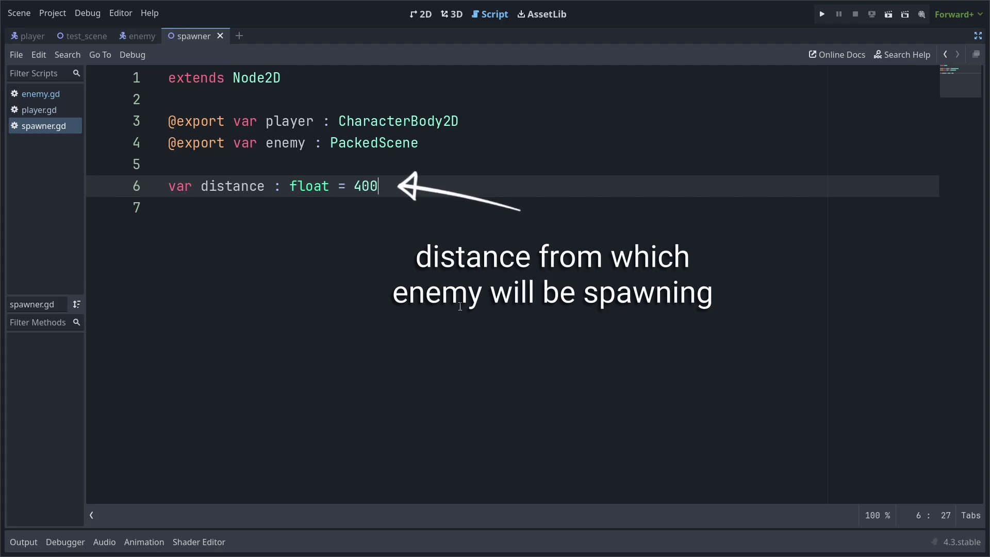
key("Return")
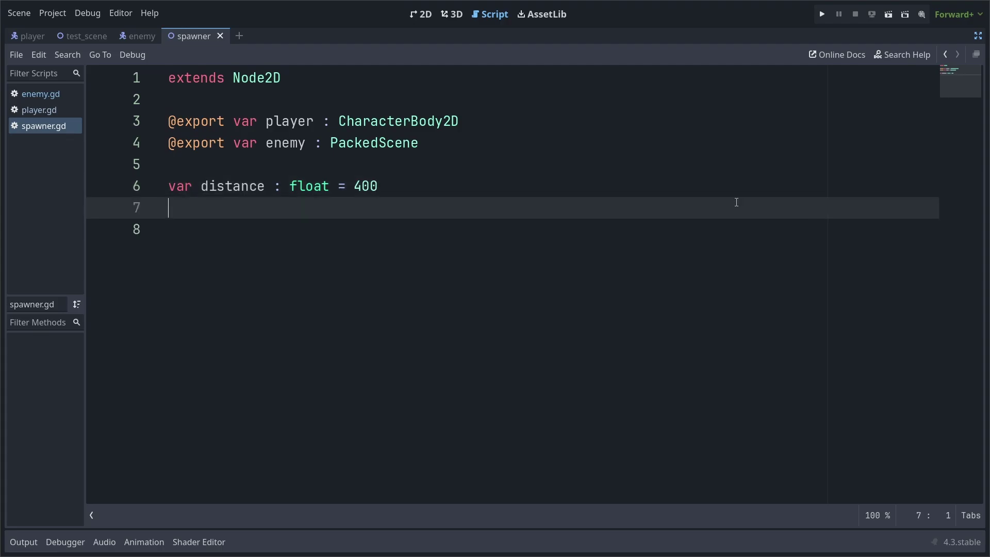
key("Return")
type("var minute : int: set(value): minute = value %Minute.text = str(value)")
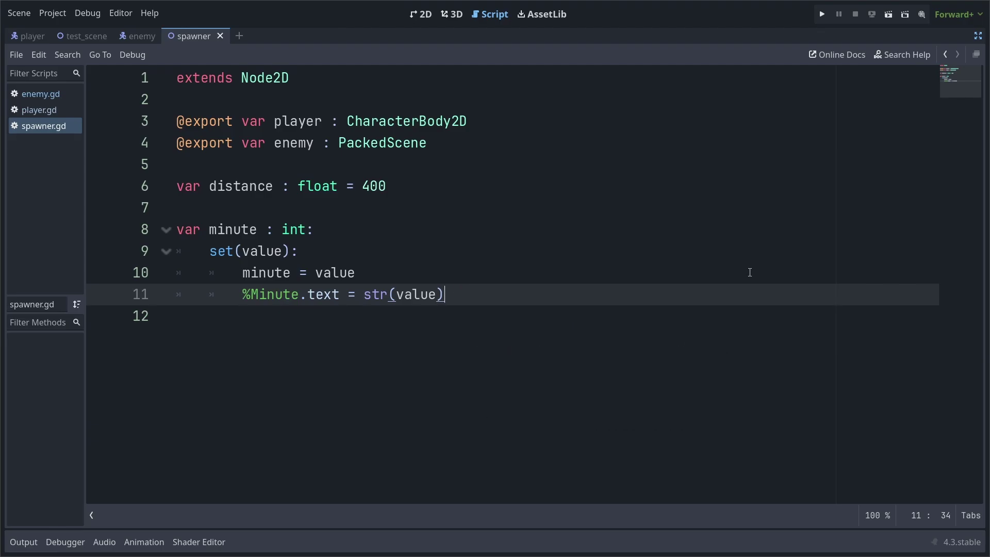
key("Return")
key("Return")
type("var second : int: set(value): second = value if second >= 10: second -= 10 minute += 1 %Second.text = str(second).lpad(2,'0')")
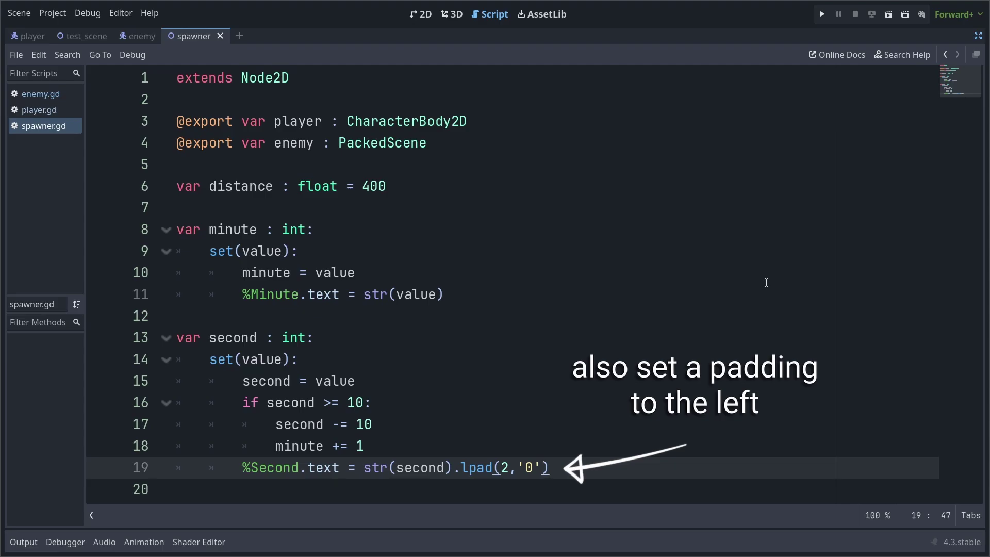
key("Down")
key("Down")
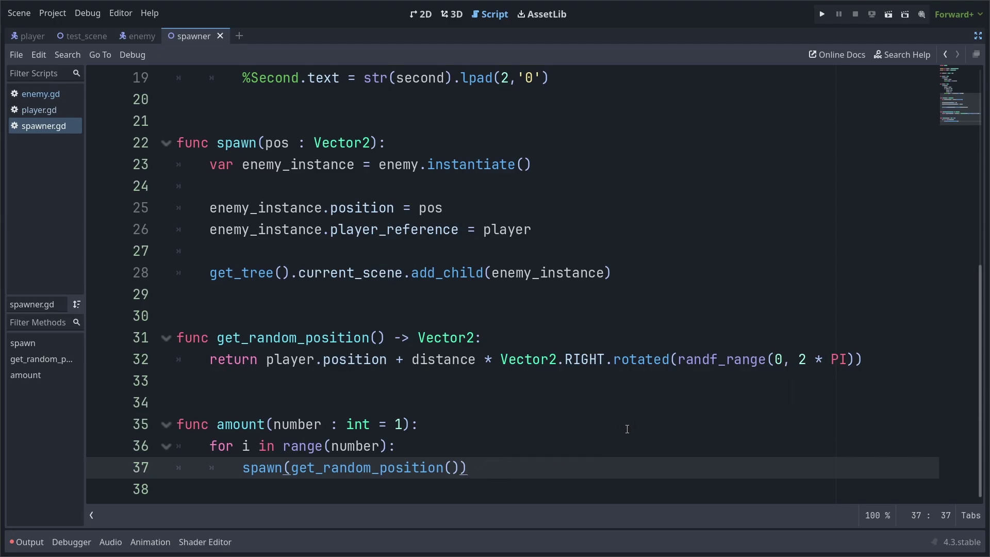
Connect Timer's timeout to Spawner, incrementing second and calling amount(second % 10).
key("ctrl+shift+F11")
left_click(77, 175)
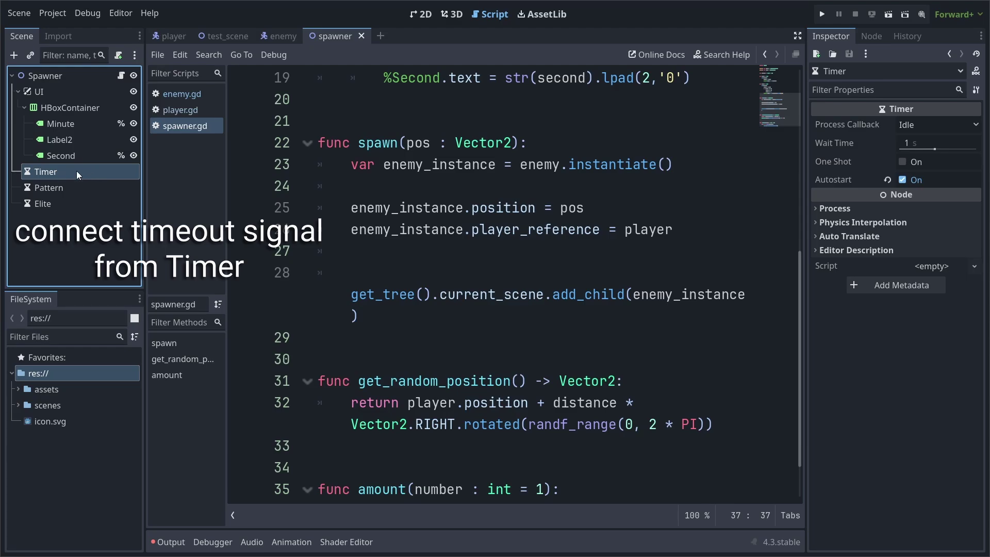
left_click(870, 30)
double_click(877, 113)
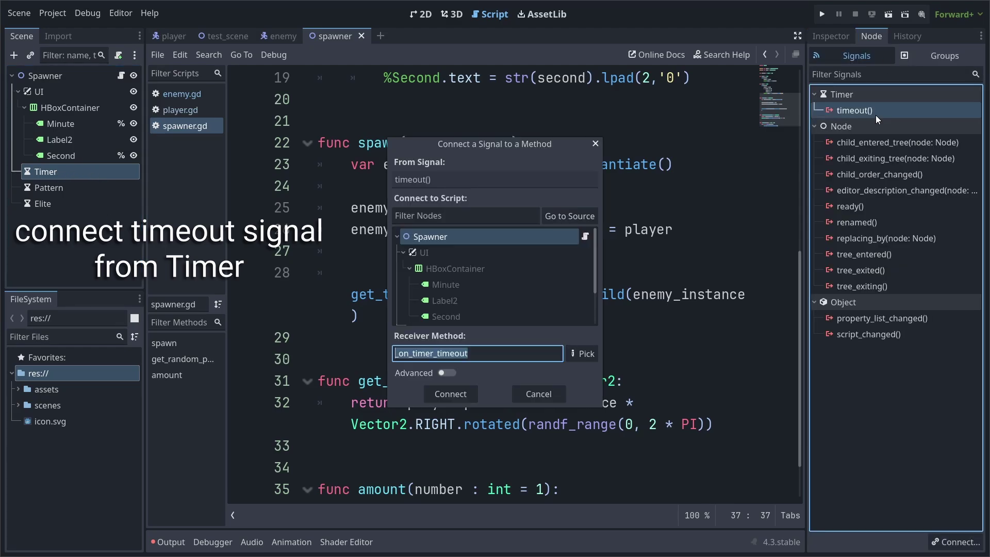
left_click(466, 392)
key("ctrl+shift+F11")
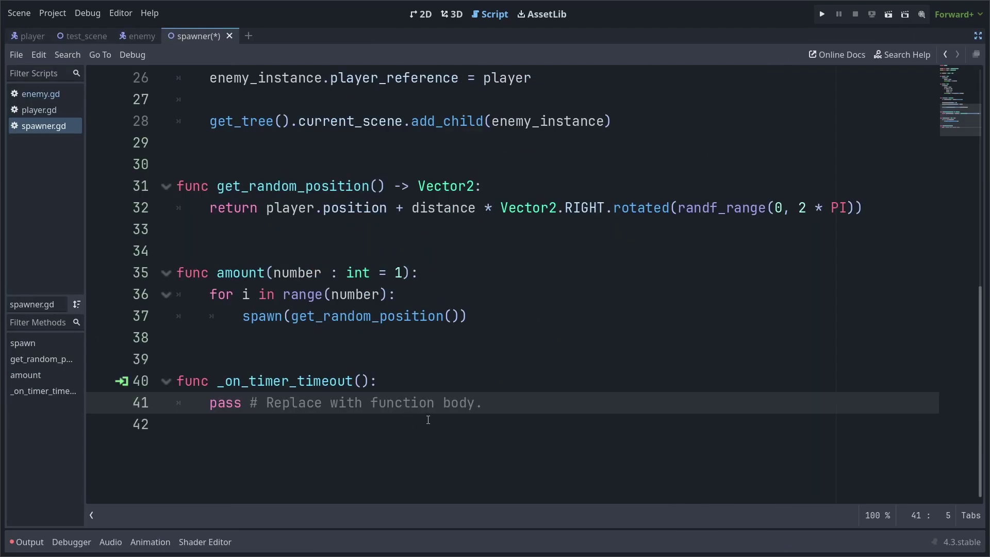
type("second += 1")
key("Return")
type("amount(second % 10)")
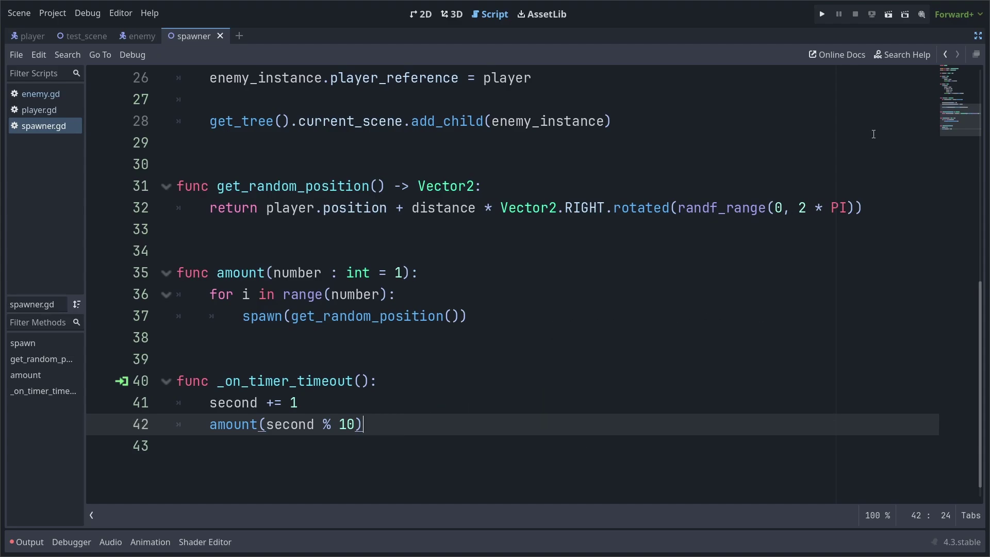
key("ctrl+shift+F11")
Instance spawner.tscn under TestScene, place it above Player, and save.
left_click(47, 76)
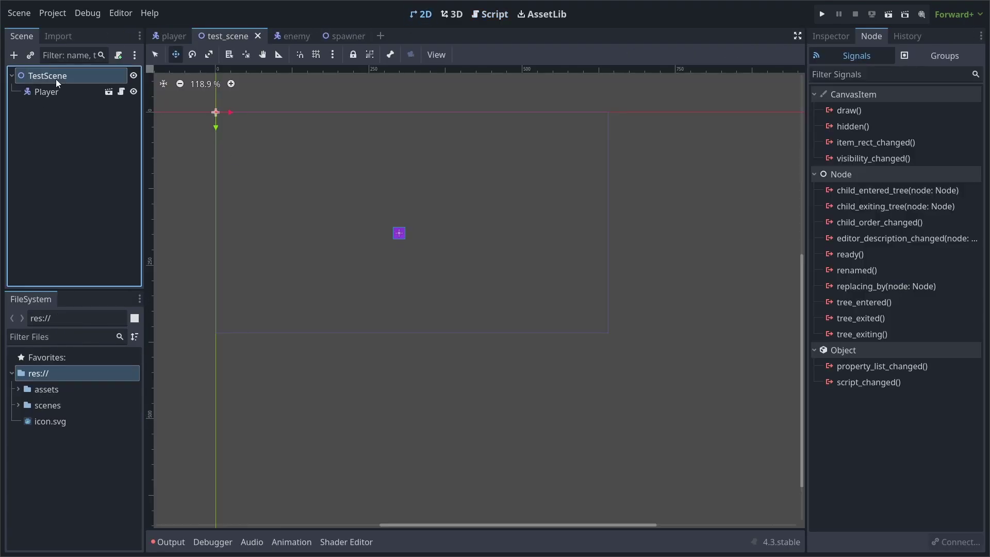
key("ctrl+shift+a")
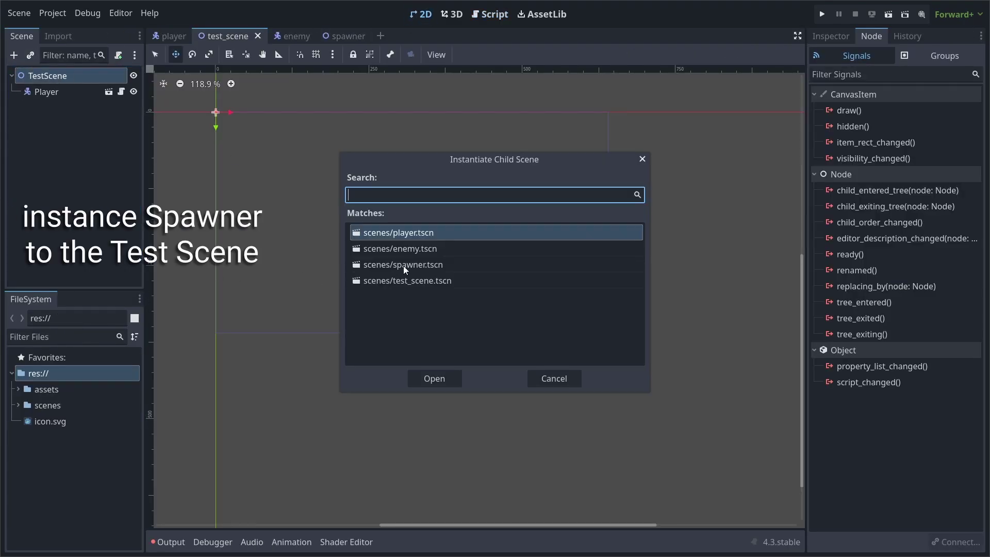
left_click(404, 265)
left_click(431, 377)
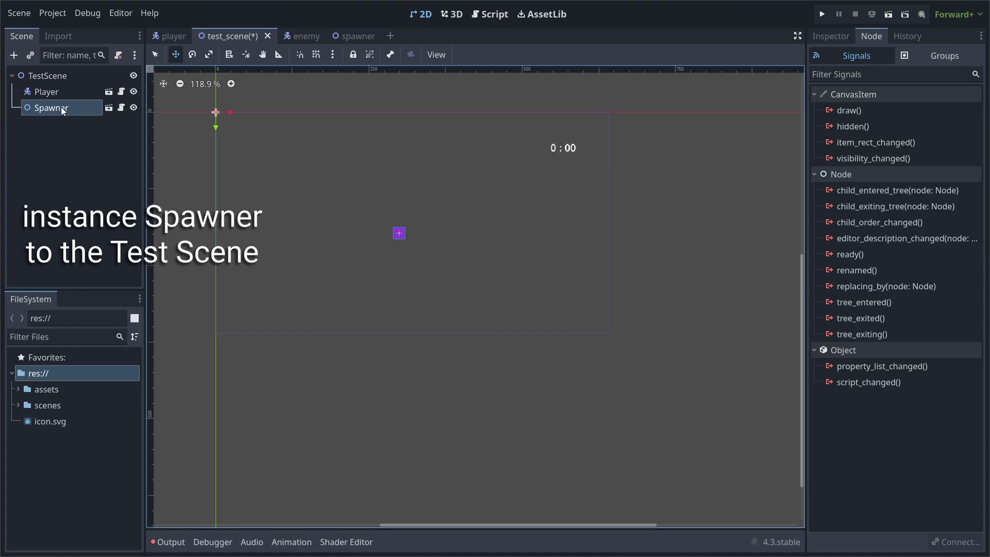
left_click_drag(62, 111, 61, 85)
key("ctrl+s")
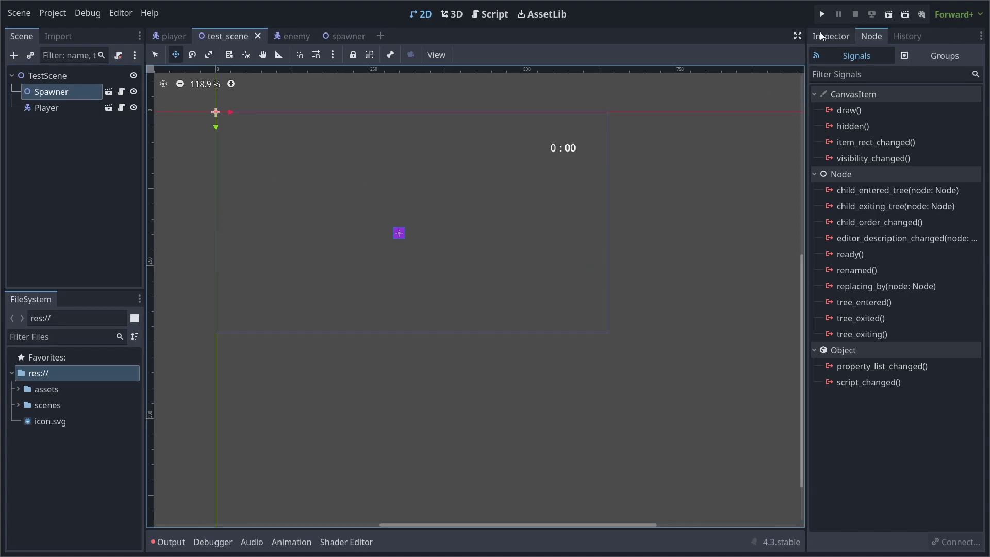
Assign the Player node to the Spawner's Player property and run the scene.
left_click(821, 35)
left_click(917, 131)
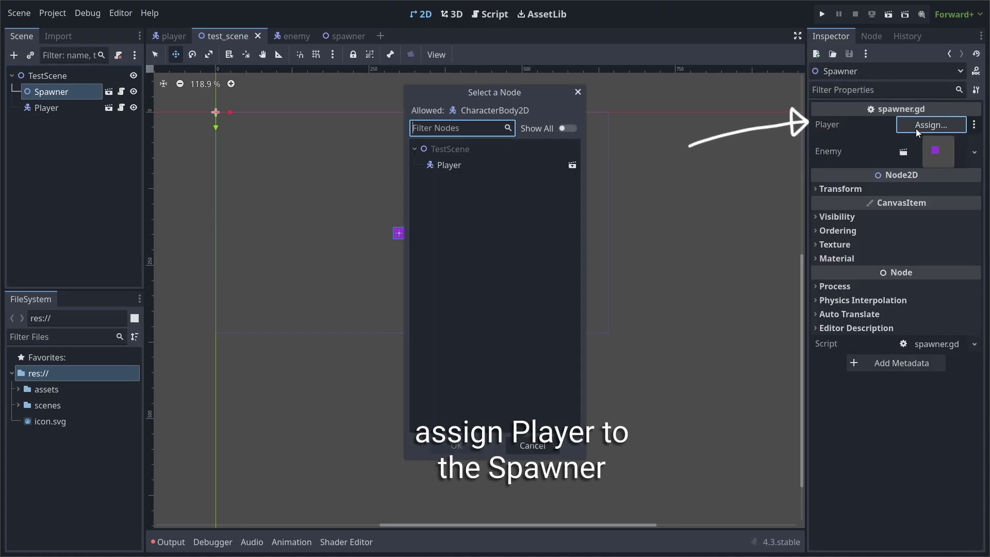
left_click(450, 165)
left_click(457, 446)
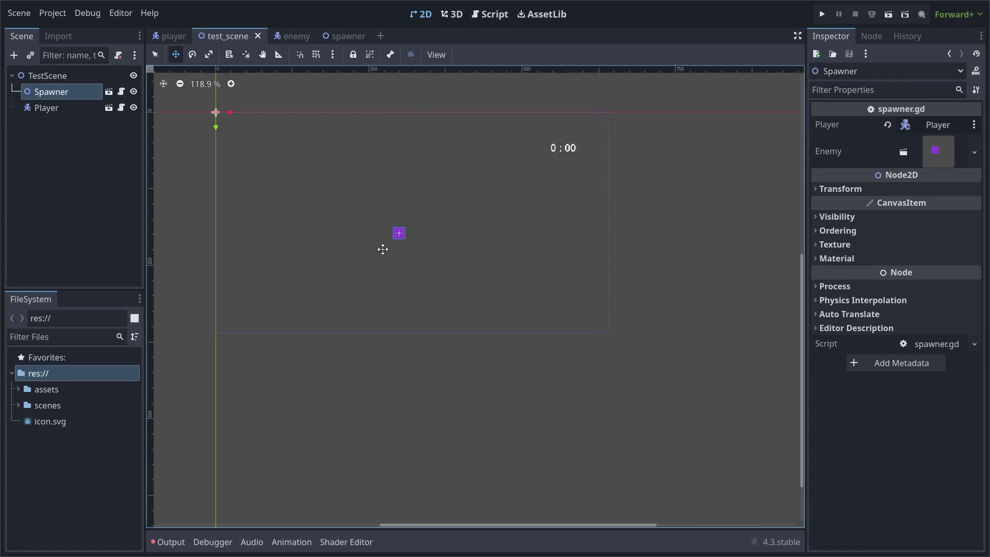
key("F6")
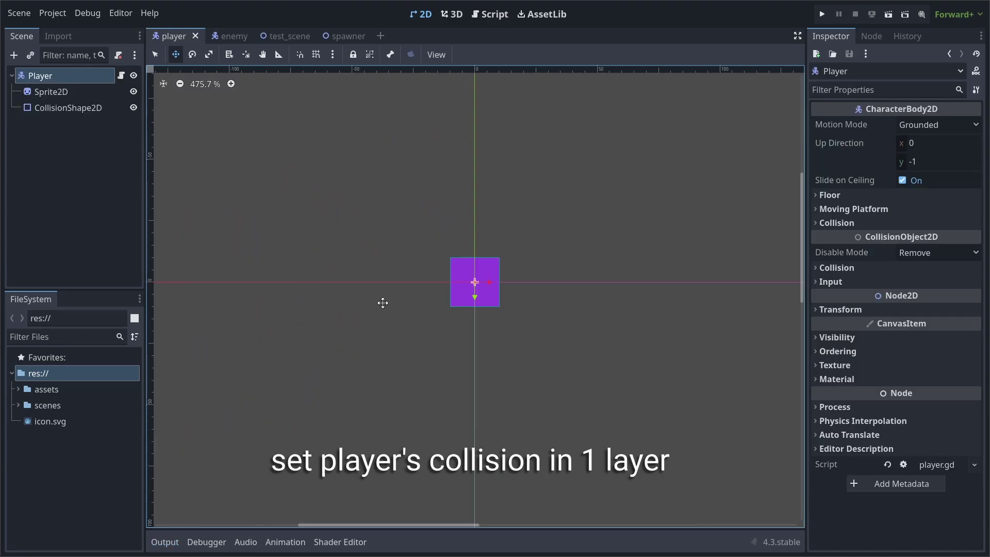
Keep Player on collision layer 1, put Enemy's layer and mask on 2, and run the game.
left_click(831, 268)
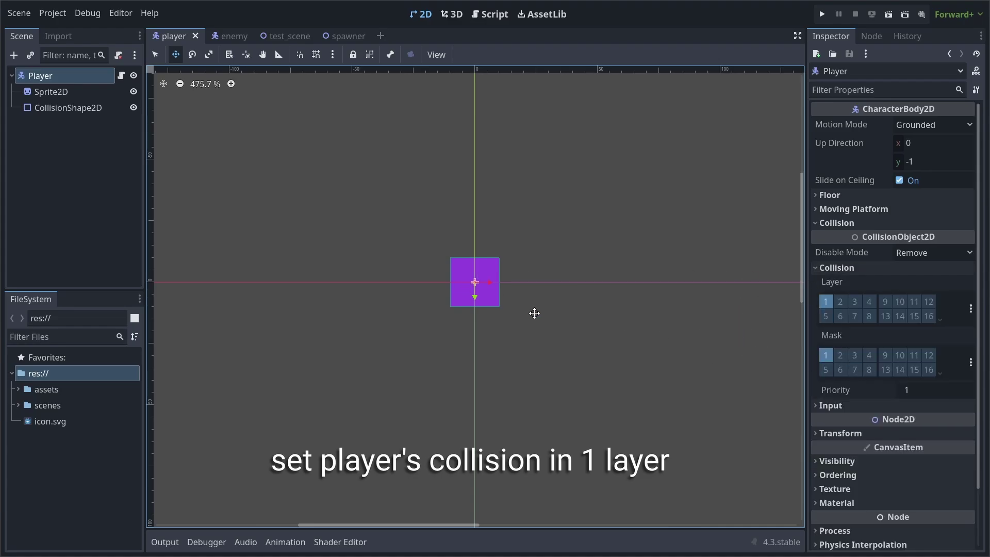
left_click(235, 41)
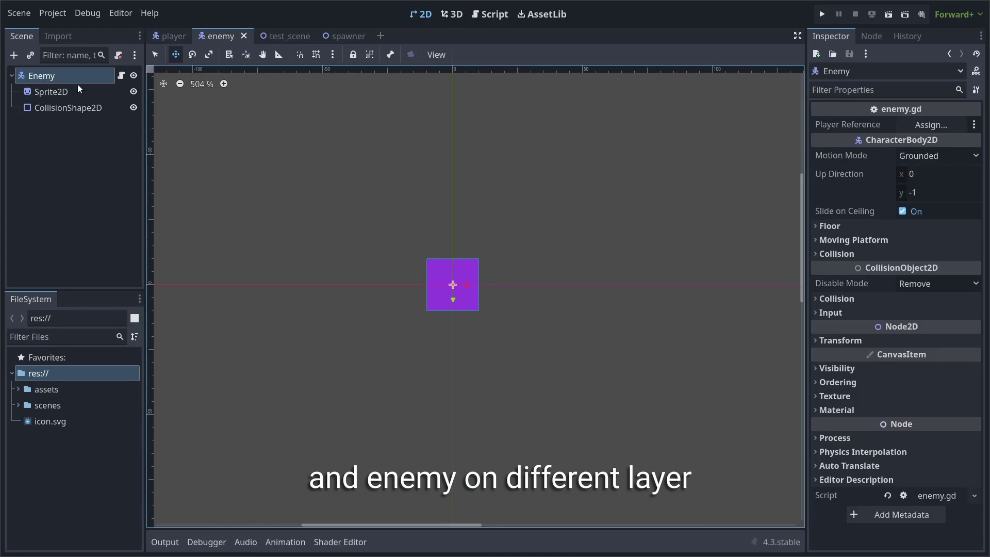
left_click(836, 299)
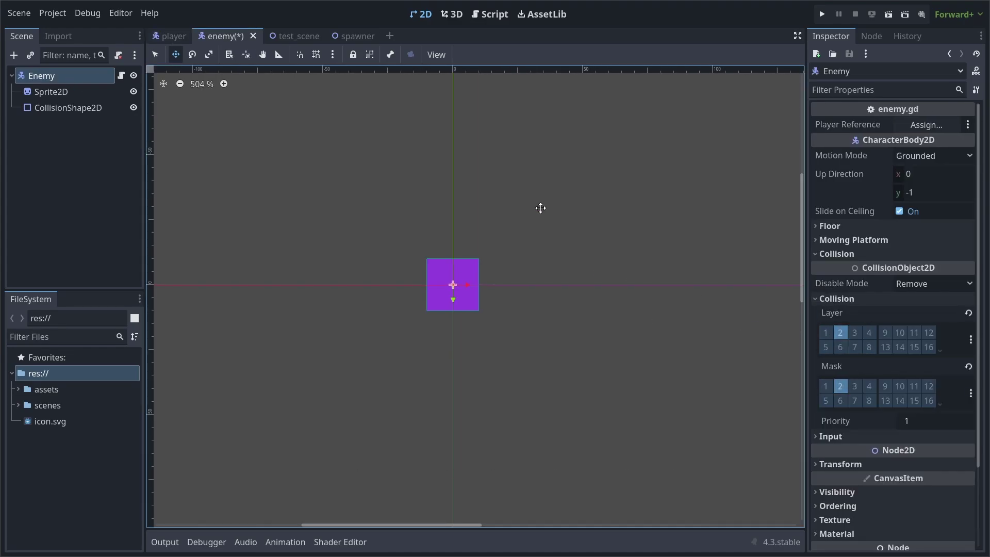
key("F5")
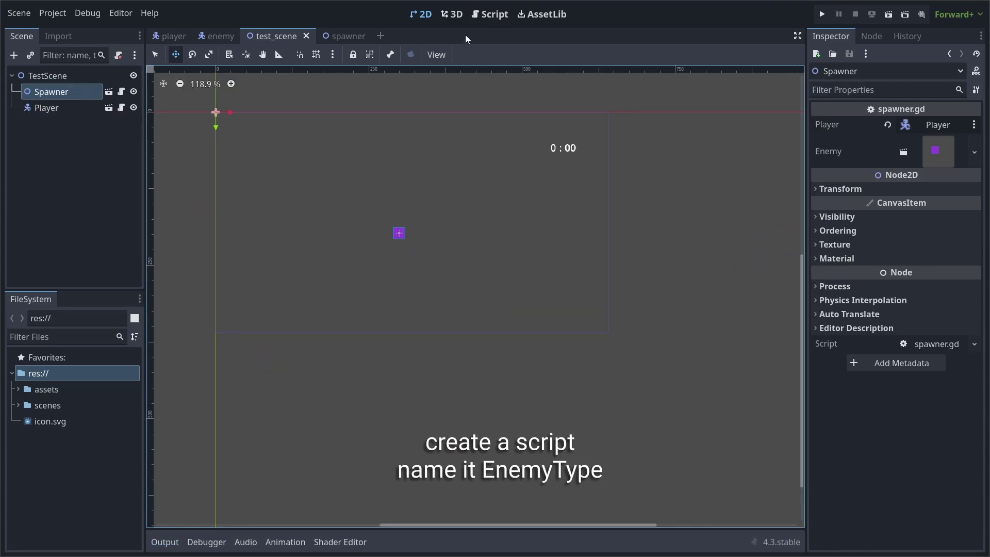
Create an EnemyType.gd script extending Resource in the scenes folder.
left_click(490, 14)
left_click(157, 55)
left_click(165, 72)
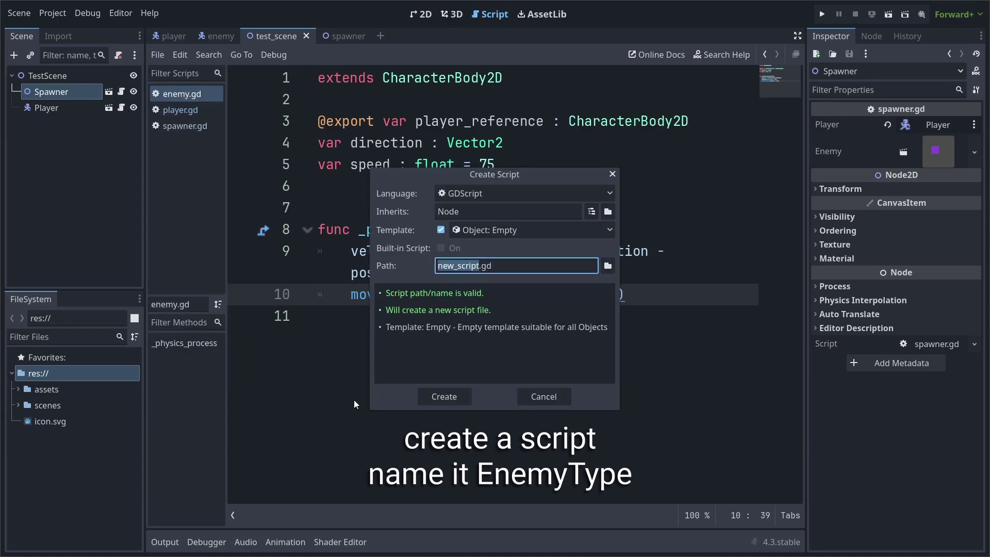
type("E")
type("emyType")
left_click(591, 215)
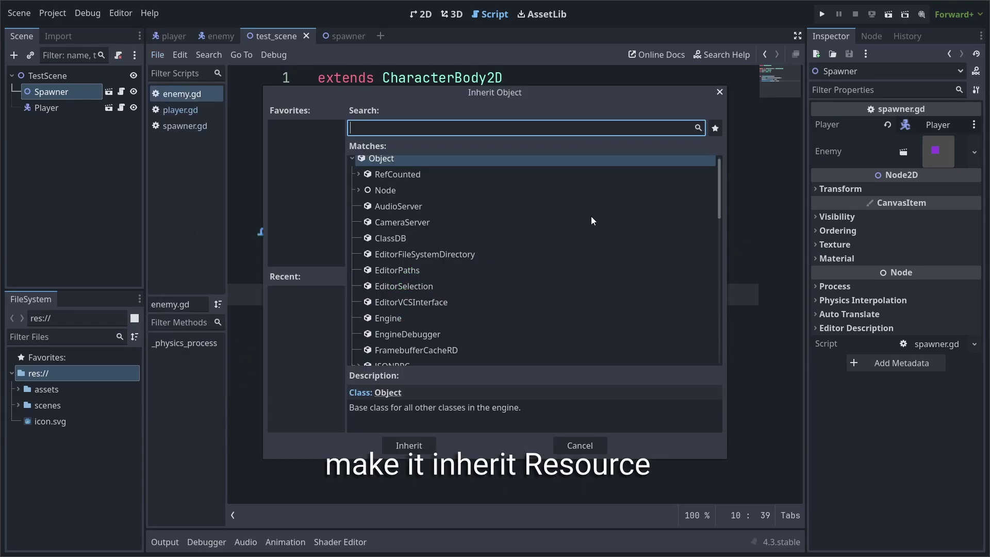
type("res")
key("Return")
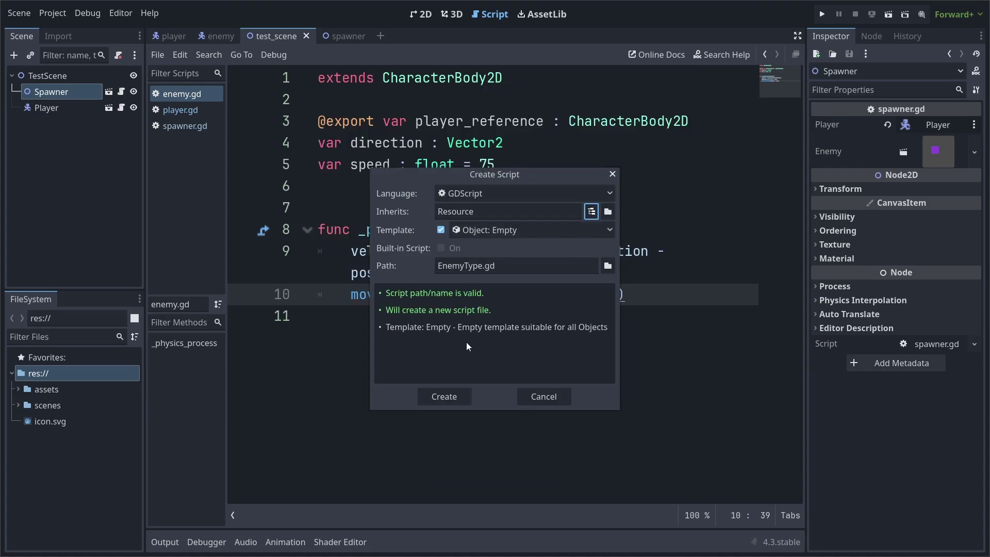
left_click(607, 266)
double_click(391, 165)
left_click(396, 445)
left_click(505, 393)
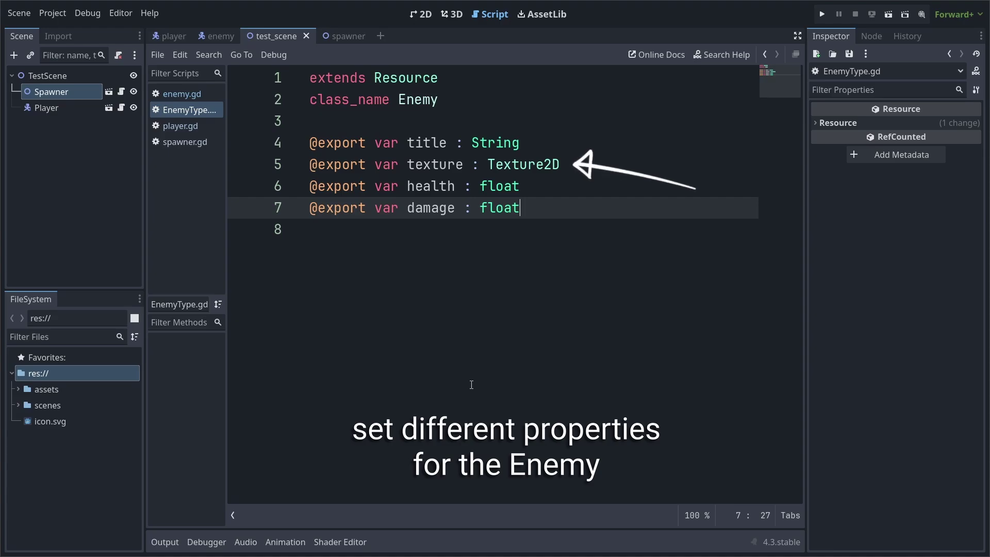
Create a new Enemy resource titled Eye.
left_click(817, 54)
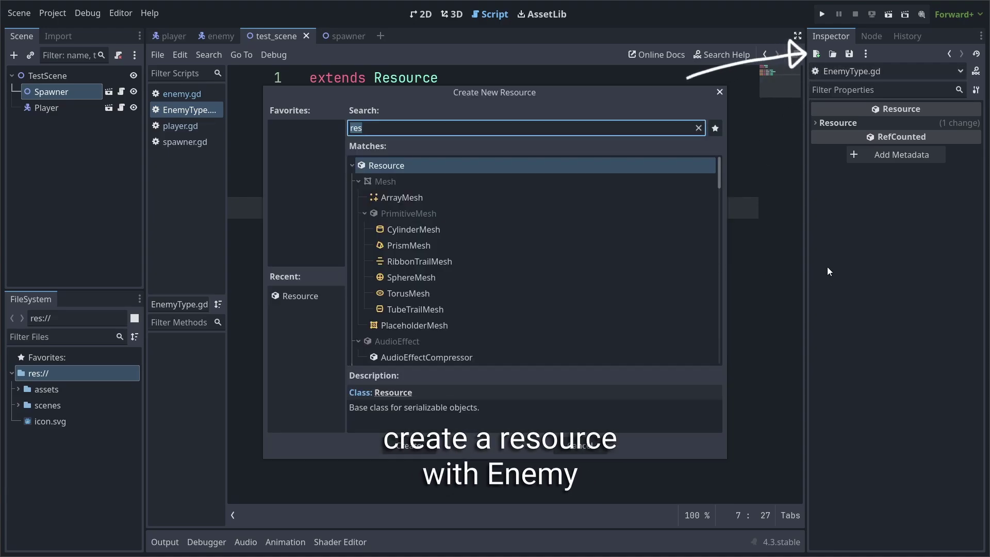
type("enemy")
key("Return")
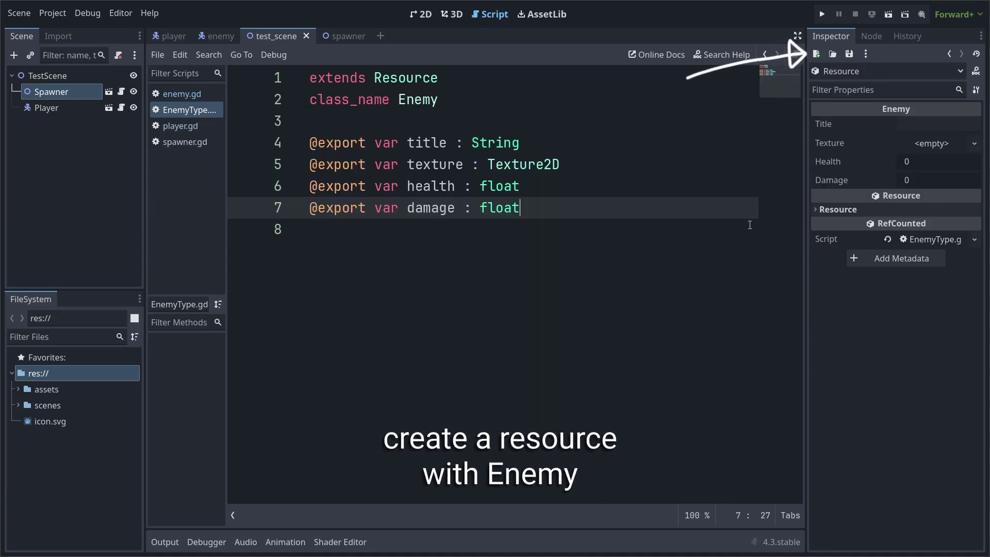
left_click(914, 125)
type("Eye")
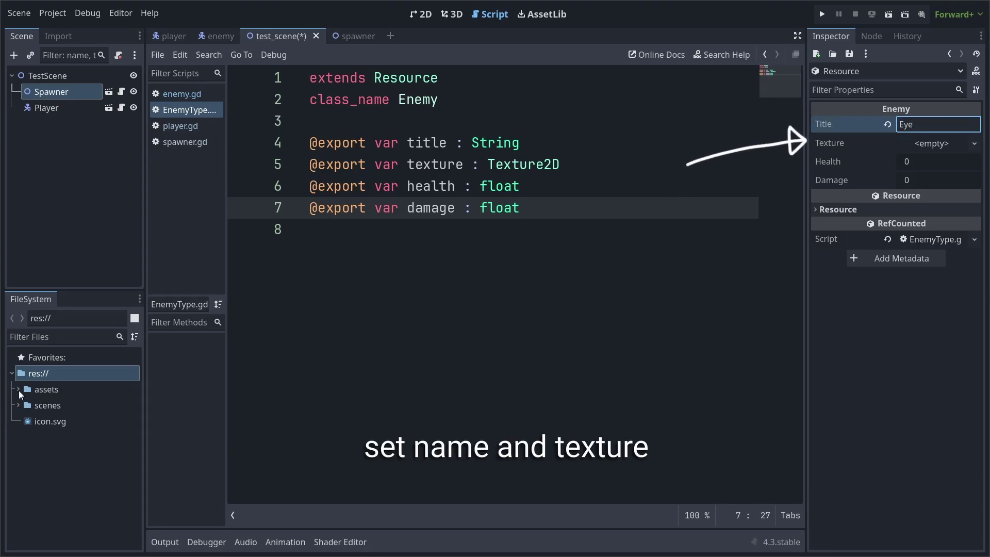
Use the 1 v1.png sprite as its texture and start saving it into a new root folder.
left_click(18, 389)
left_click(24, 421)
left_click(37, 424)
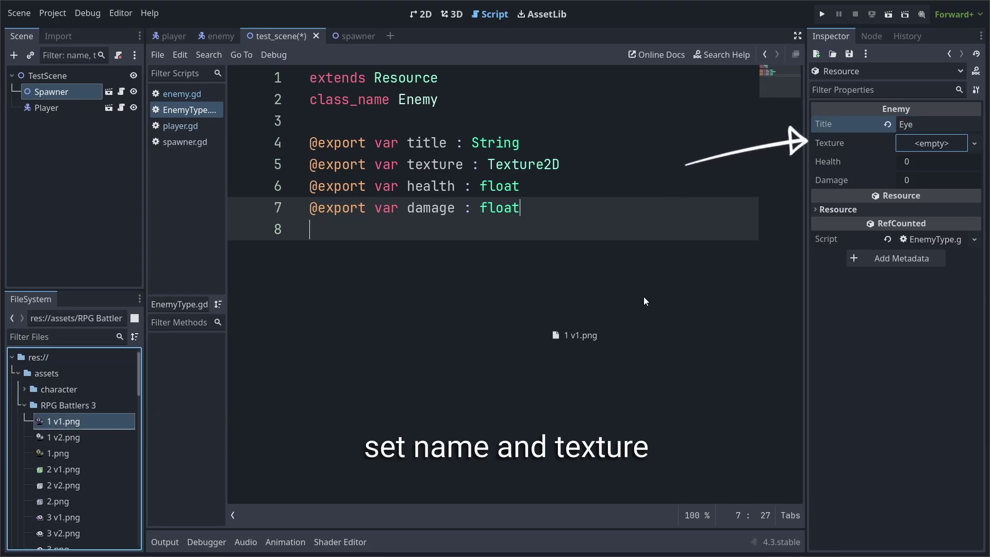
left_click_drag(38, 423, 933, 143)
left_click(850, 59)
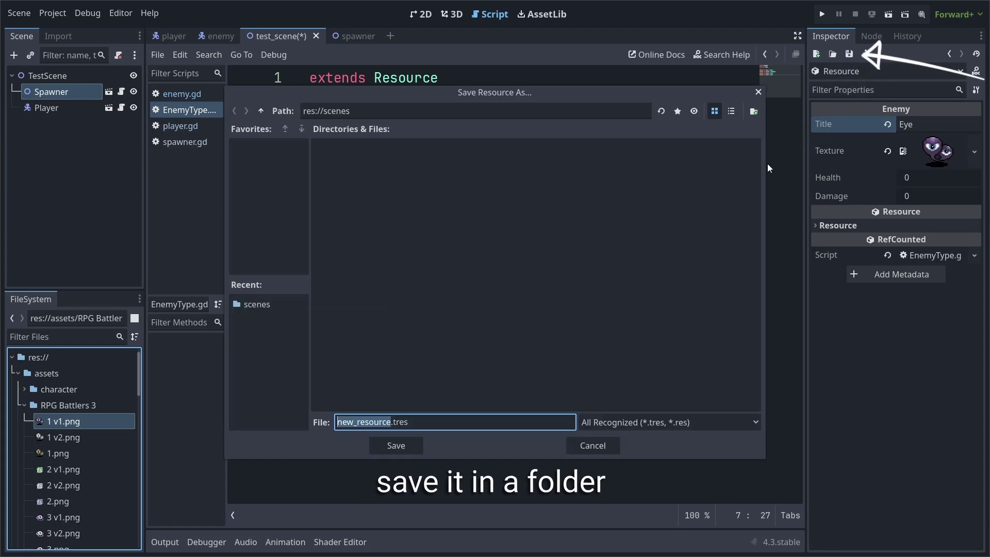
left_click(261, 111)
left_click(753, 111)
Name the new folder Resources and save the resource there as Eye.tres.
type("Resources")
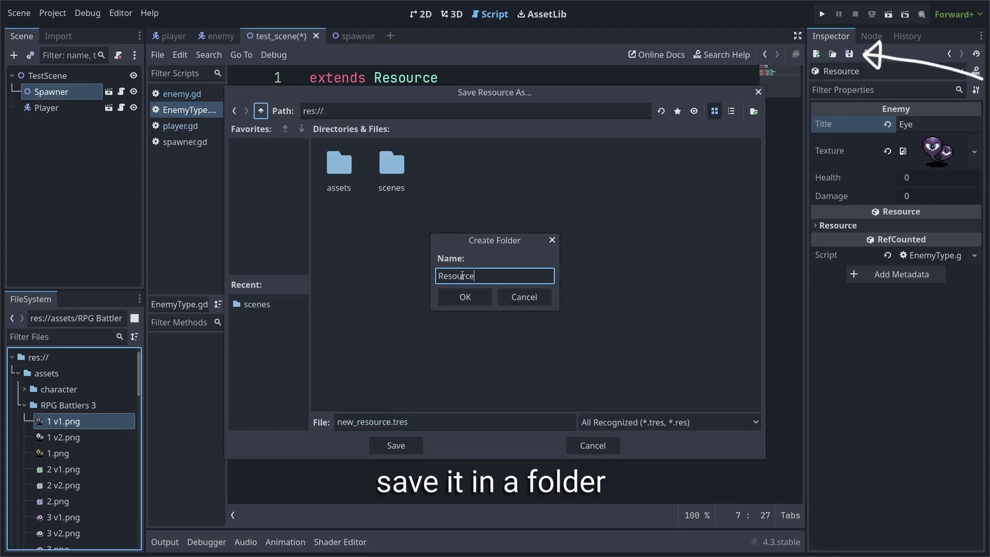
key("Return")
double_click(373, 422)
type("Eye")
key("Return")
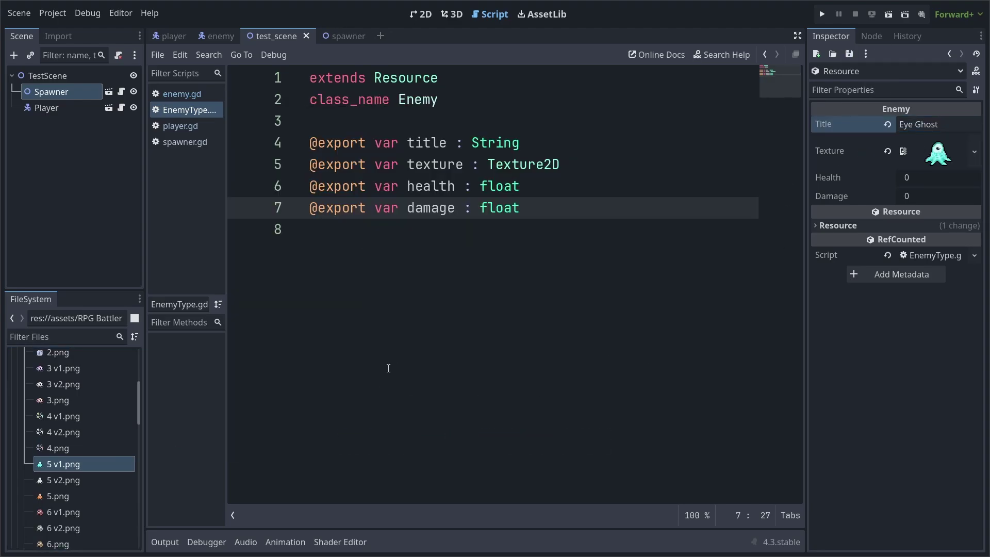
Colour the Resources folder green and return to the enemy script to add the type setter.
scroll(20, 392, "up", 10)
left_click(18, 389)
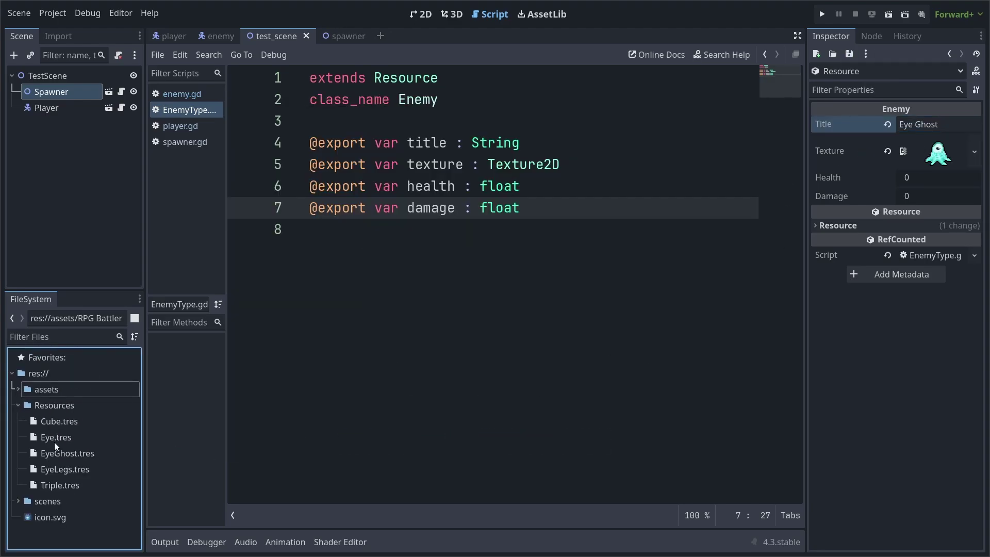
right_click(66, 405)
mouse_move(156, 394)
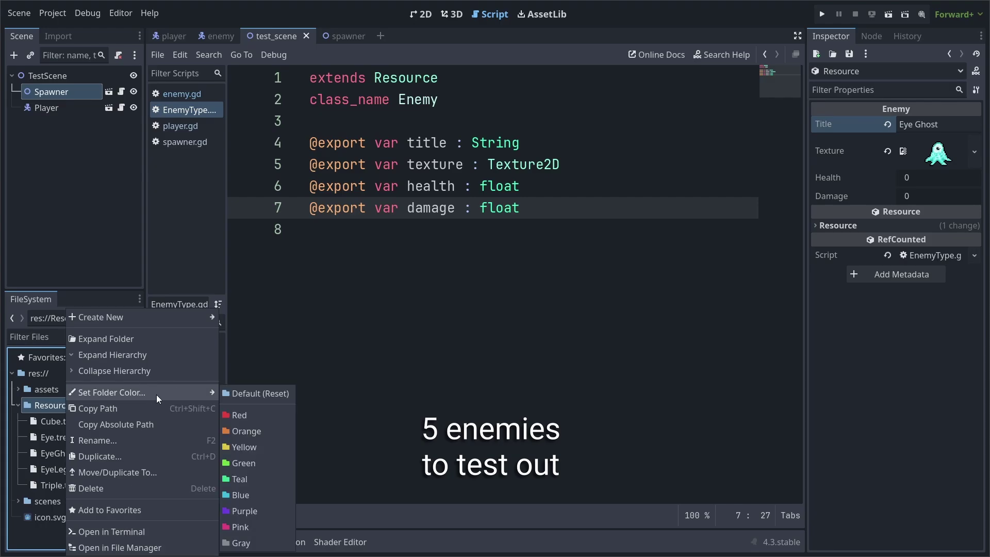
left_click(248, 464)
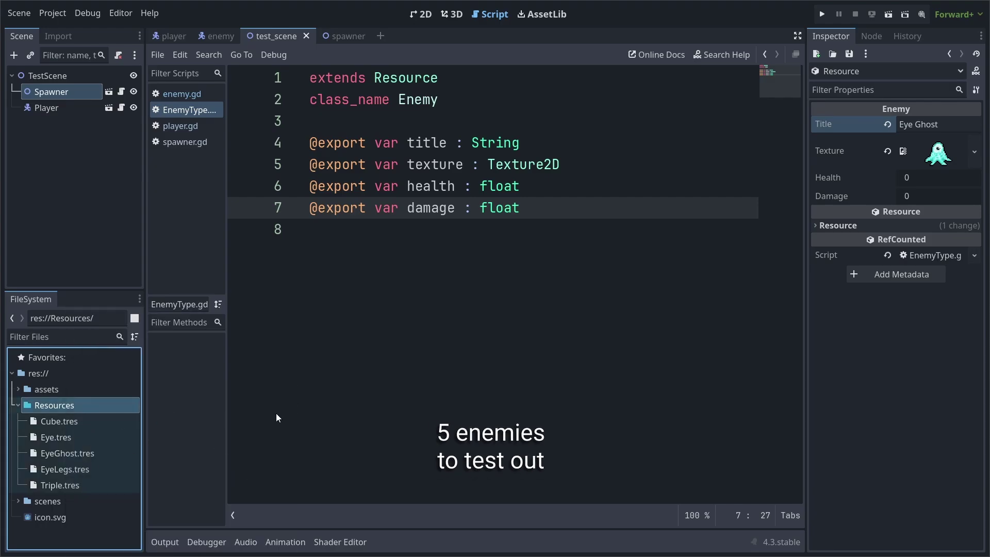
left_click(217, 36)
left_click(553, 191)
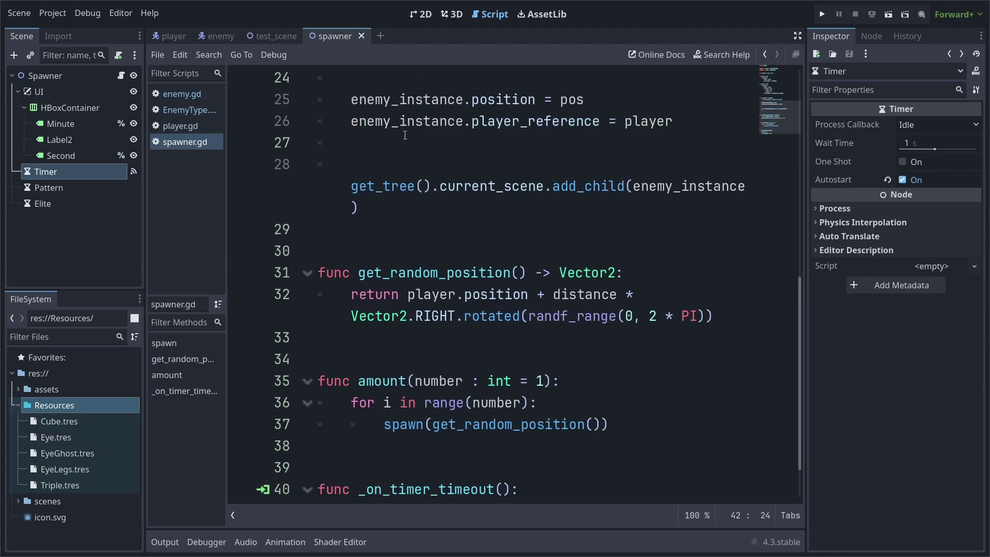
scroll(698, 272, "up", 8)
key("Return")
type("@export var enemy_types : Array[Enemy]")
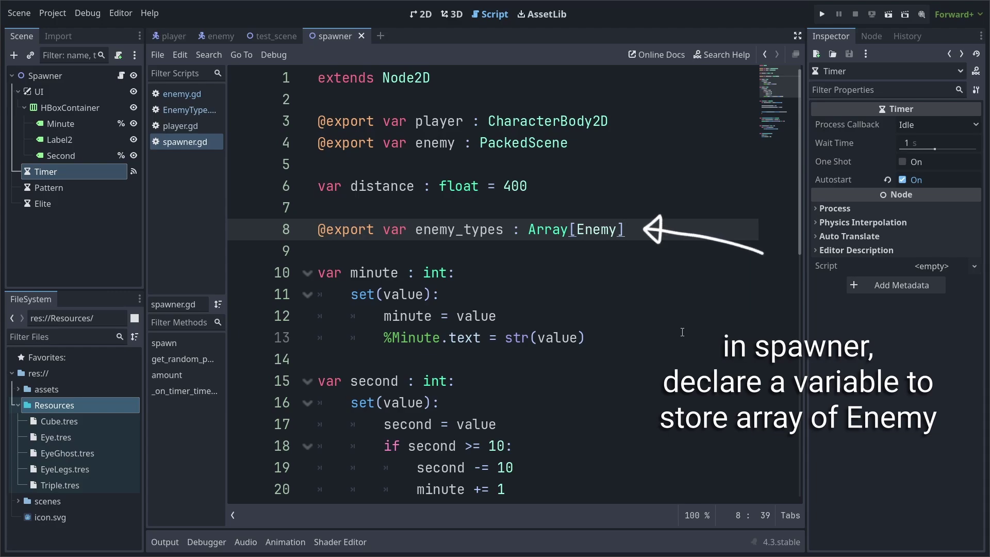
Give the Spawner's Enemy Types 5 slots, fill them with Eye, Cube, EyeLegs and Triple resources, and save.
left_click(46, 76)
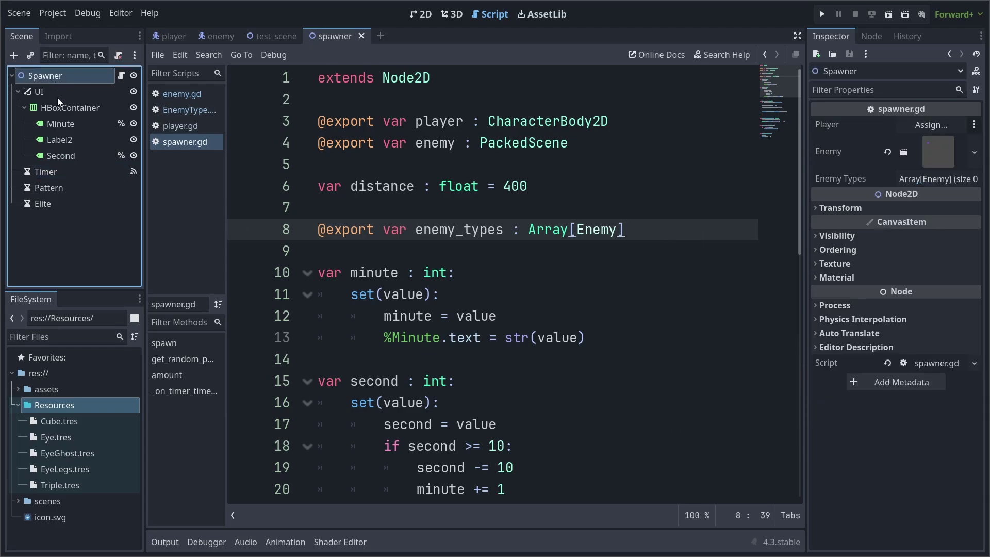
left_click(939, 179)
left_click(928, 198)
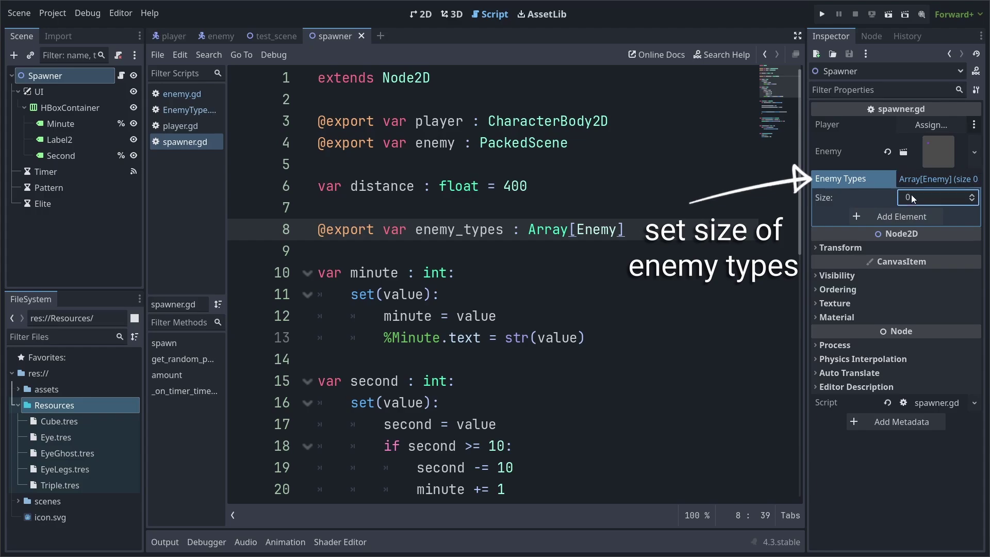
type("5")
key("Return")
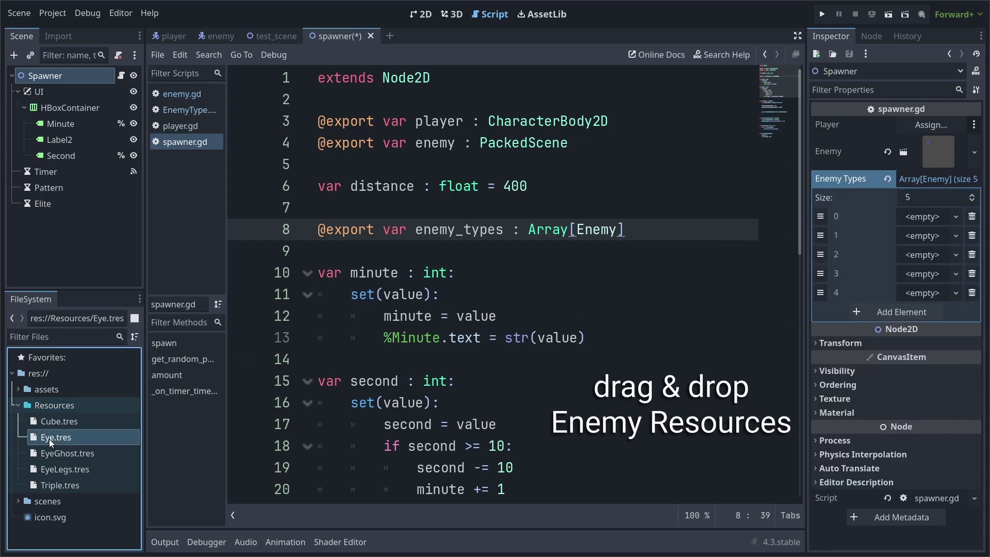
left_click_drag(56, 438, 923, 216)
left_click_drag(57, 421, 923, 236)
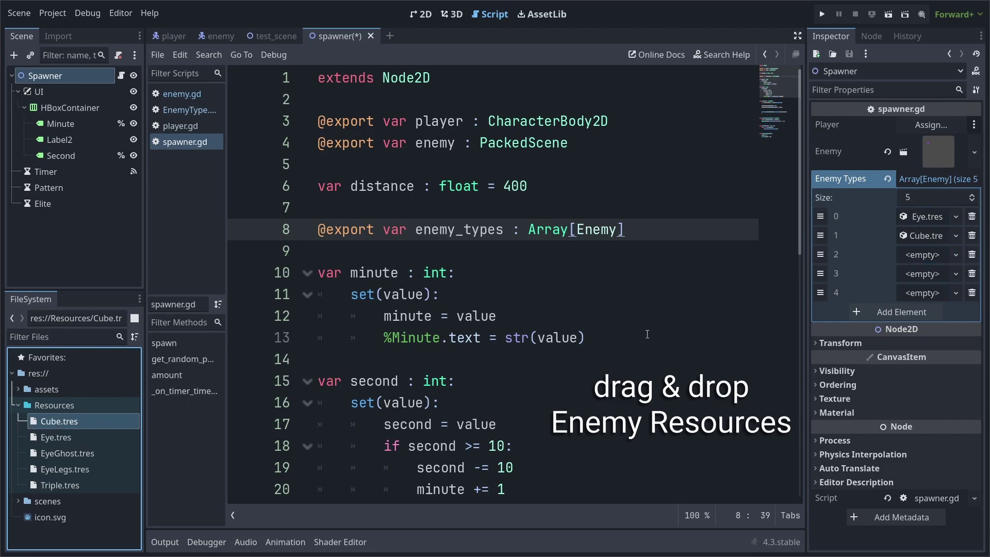
mouse_move(67, 471)
left_mouse_down()
mouse_move(923, 255)
mouse_move(910, 277)
mouse_move(923, 293)
left_mouse_up()
left_click_drag(67, 453, 923, 274)
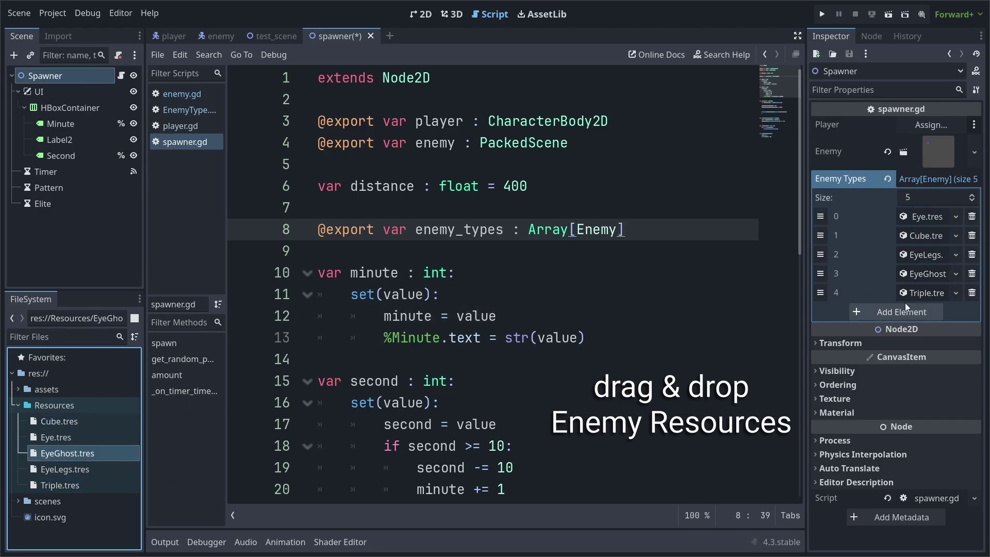
key("ctrl+s")
In spawn(), add 'enemy_instance.type = enemy_types[min(minute, enemy_types.size()-1)]'.
left_click(797, 36)
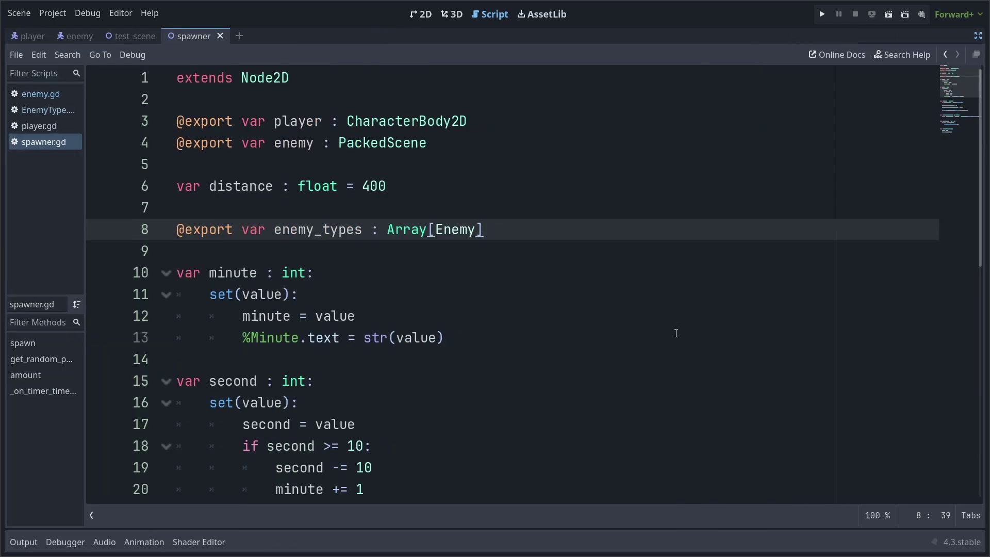
scroll(516, 310, "down", 5)
left_click(211, 317)
key("Return")
key("Up")
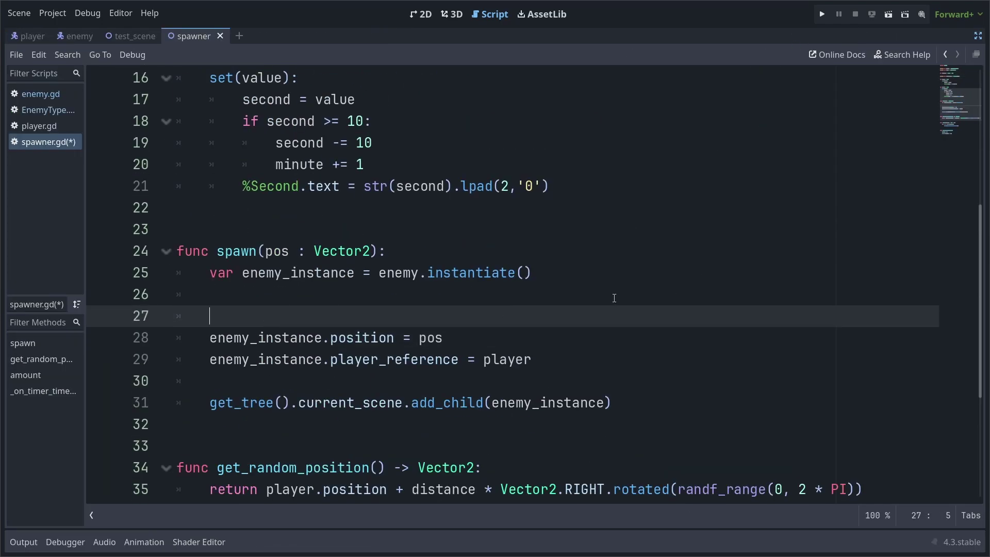
type("enemy_instance.type = enemy_types[min(minute, enemy_types.size()-1)]")
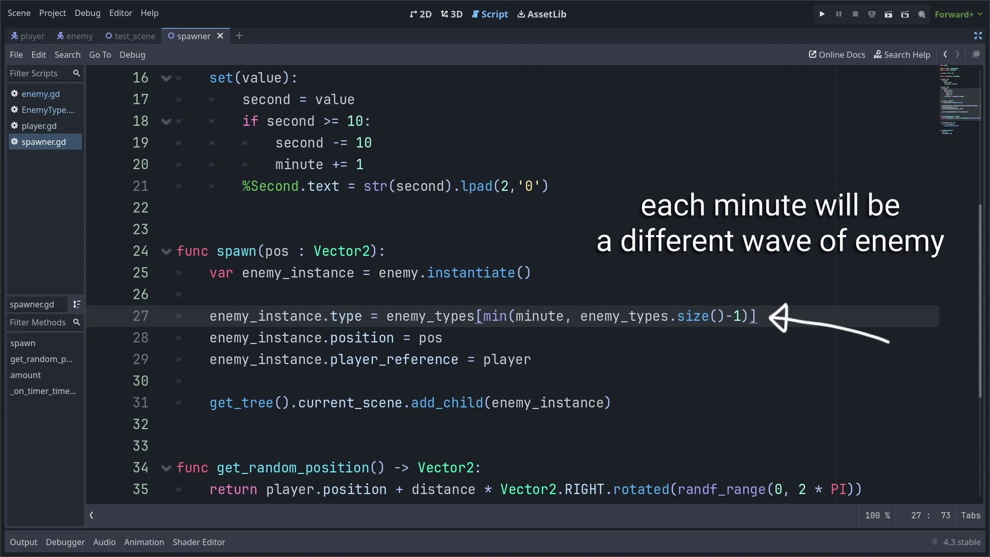
Run the game to check that enemy types change each minute.
left_click(977, 35)
key("F5")
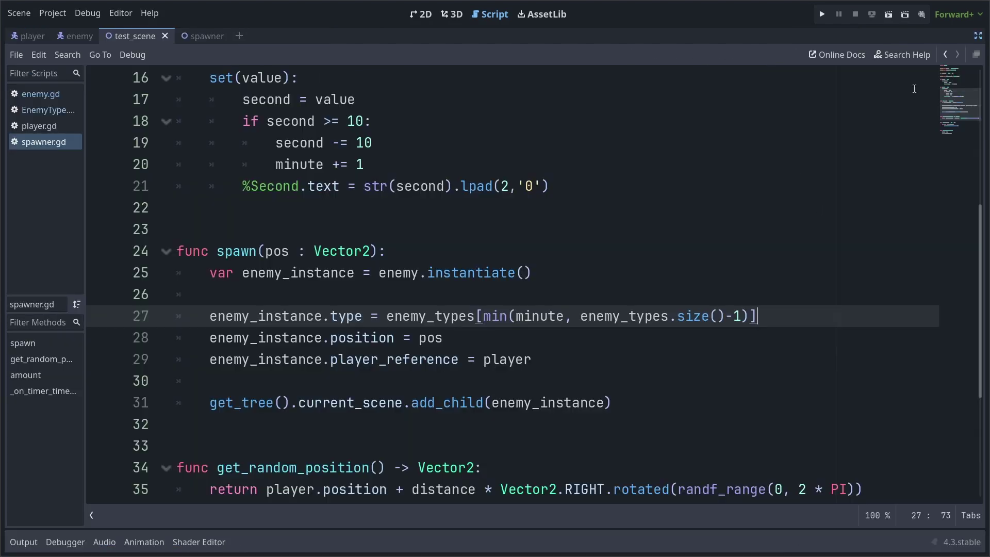
left_click(222, 32)
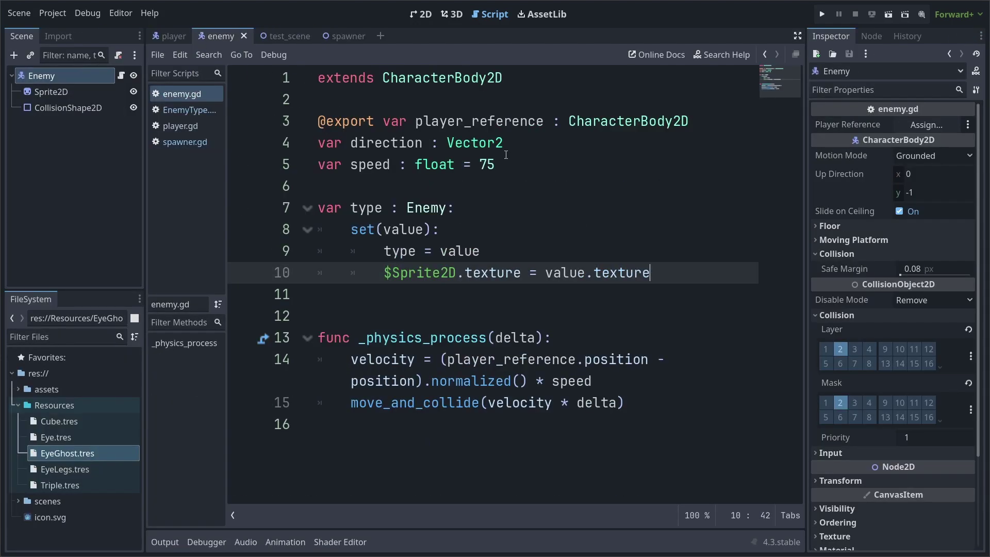
Add 'var damage : float' to enemy.gd, set 'damage = value.damage' in the type setter, and review resource Damage values.
left_click(506, 154)
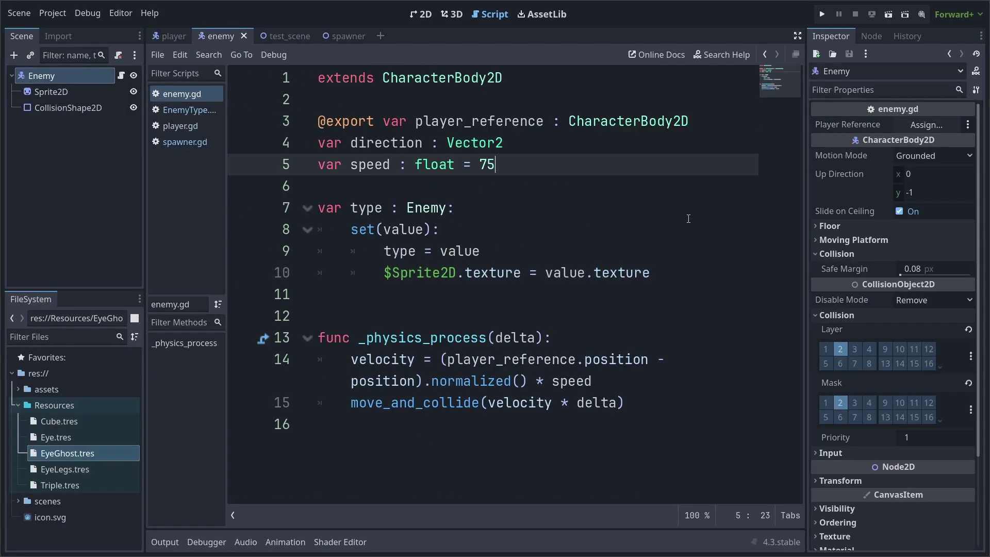
key("Return")
type("var damage : float")
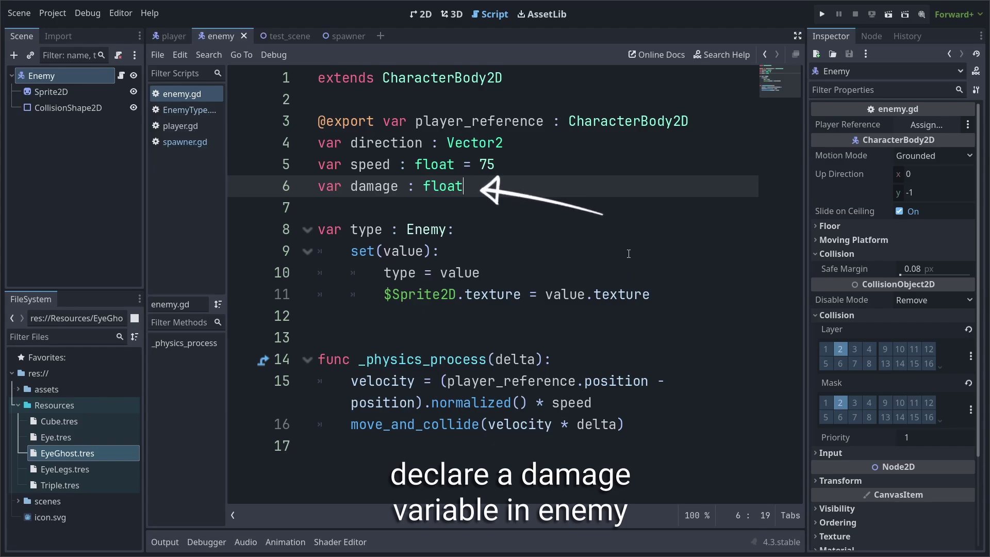
left_click(660, 295)
key("Return")
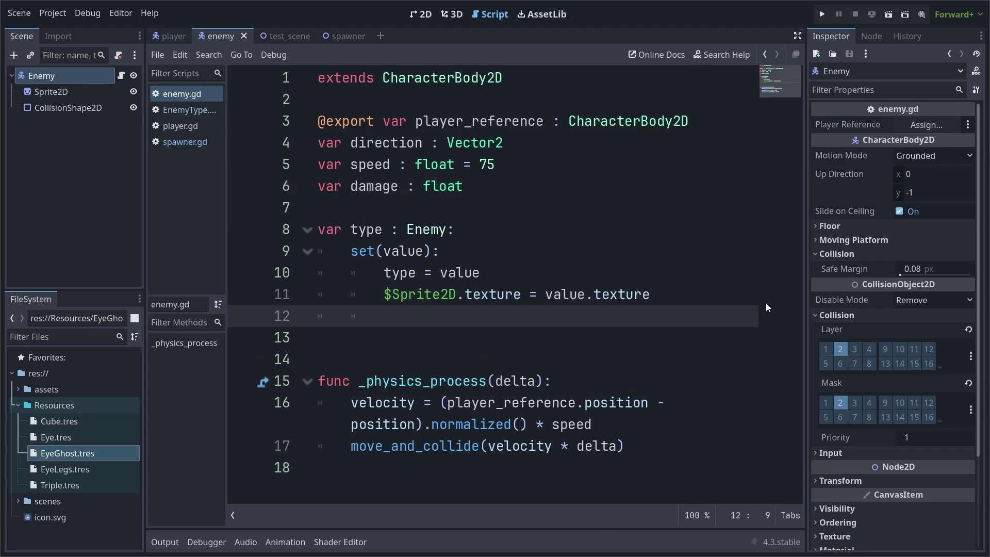
type("damage = value.damage")
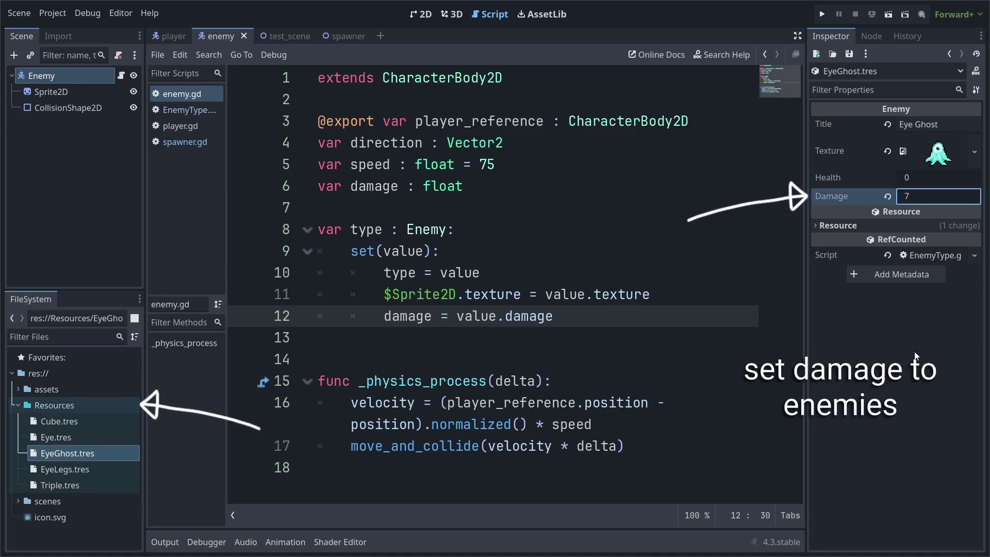
left_click(56, 437)
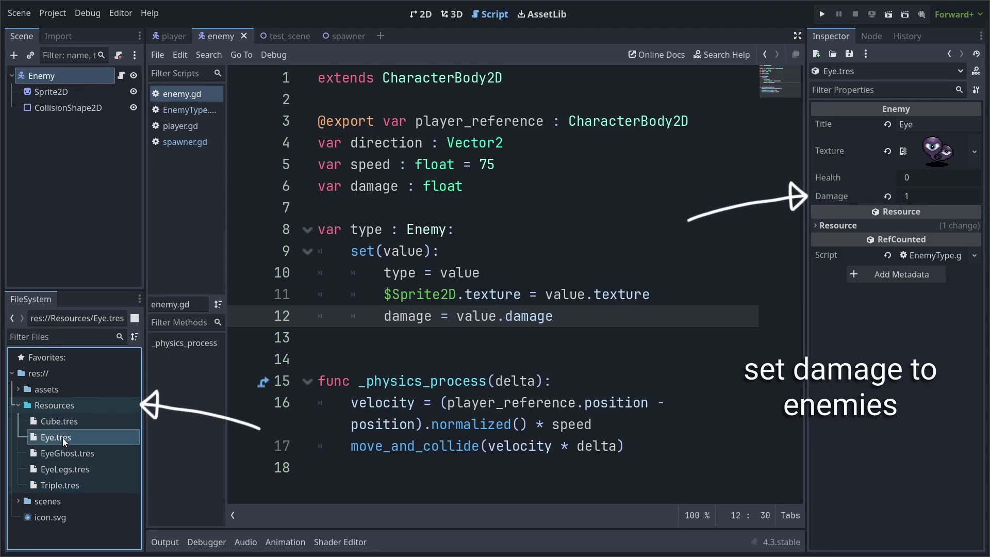
left_click(61, 457)
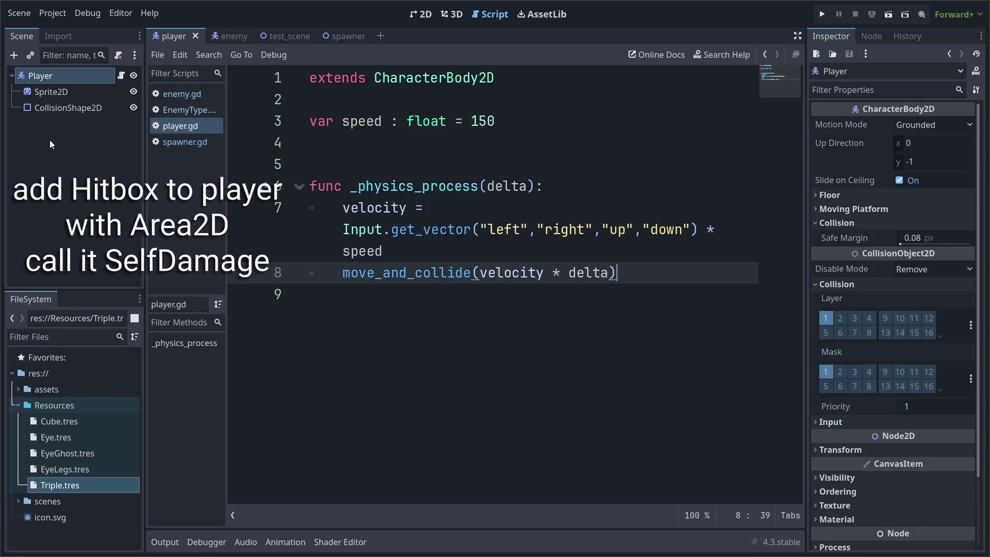
Add an Area2D named SelfDamage under the player.
key("ctrl+a")
type("area")
key("Return")
double_click(56, 125)
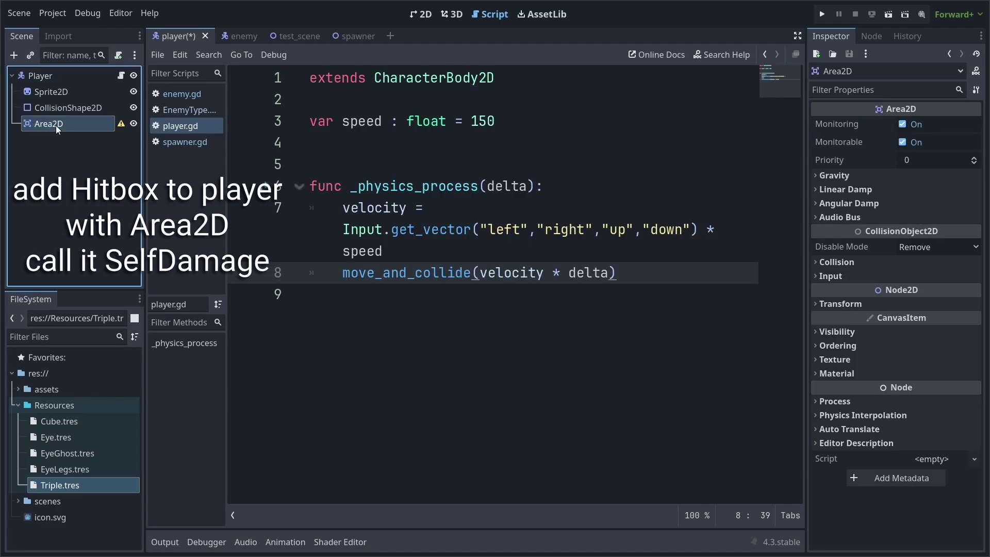
type("SelfDamage")
key("Return")
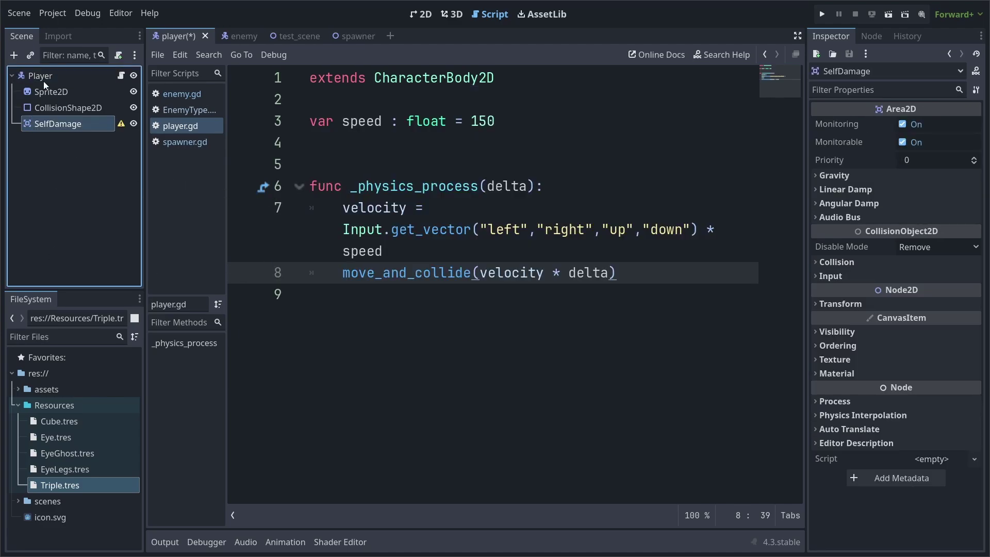
Give SelfDamage a CollisionShape2D with a new RectangleShape2D.
key("ctrl+a")
type("collision")
key("Return")
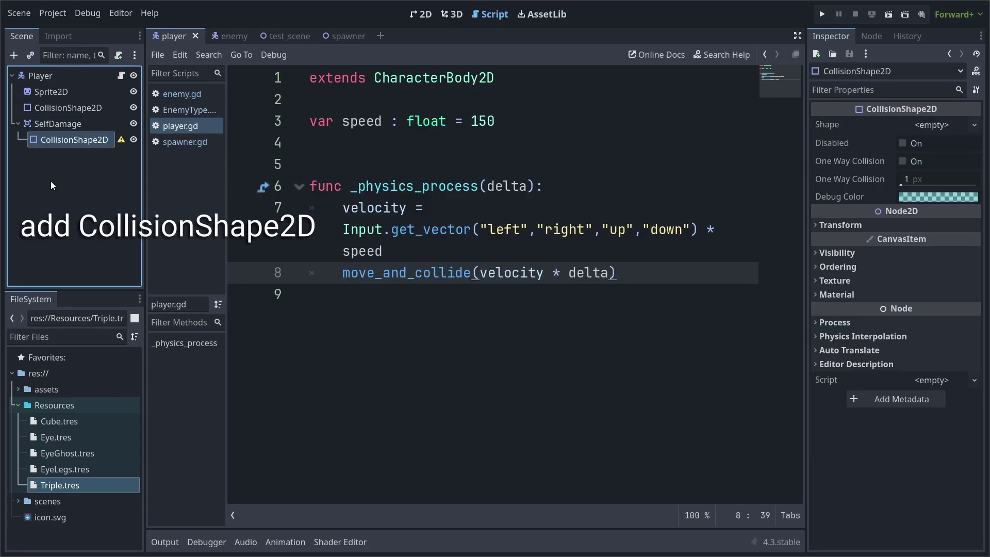
left_click(421, 14)
left_click(937, 126)
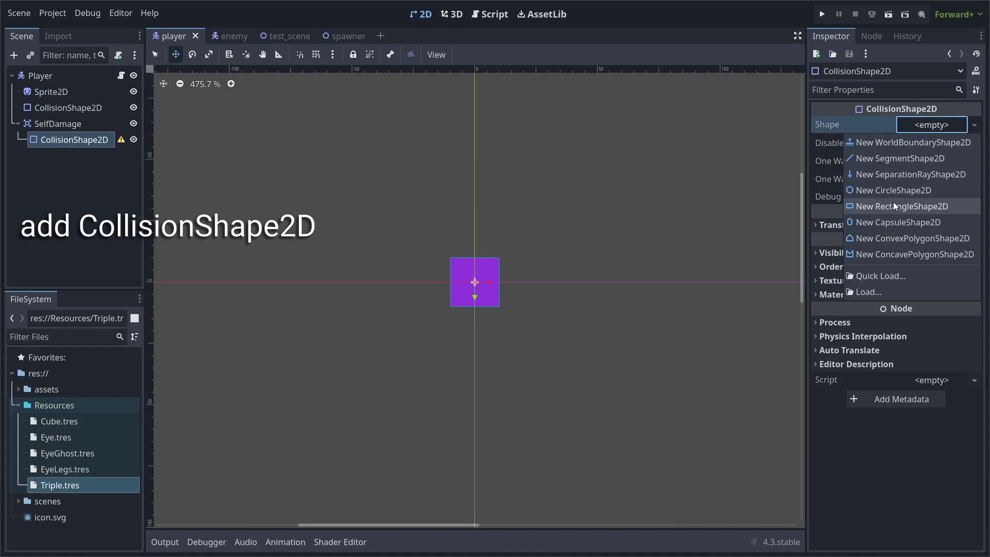
left_click(908, 204)
Connect SelfDamage's body_entered signal to the player script.
left_click(61, 123)
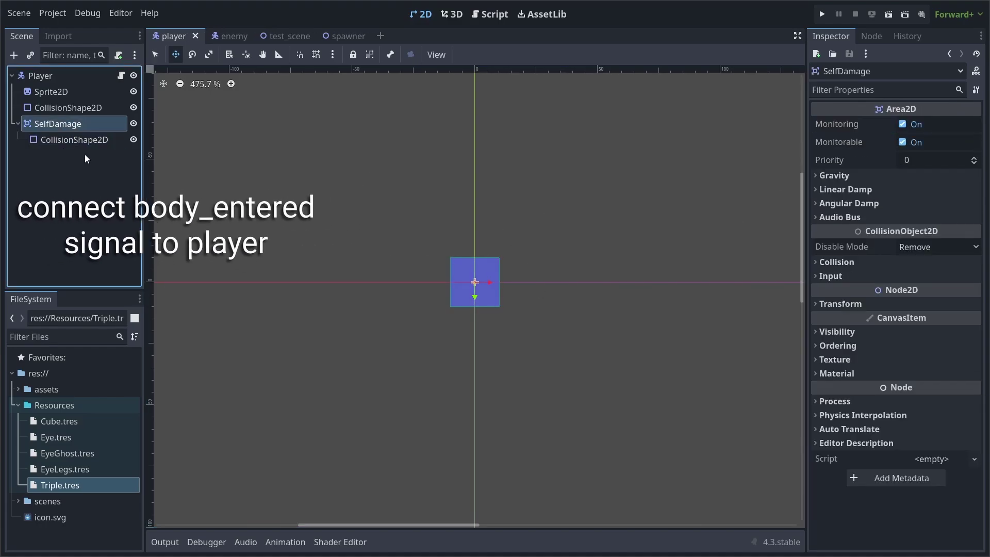
left_click(872, 37)
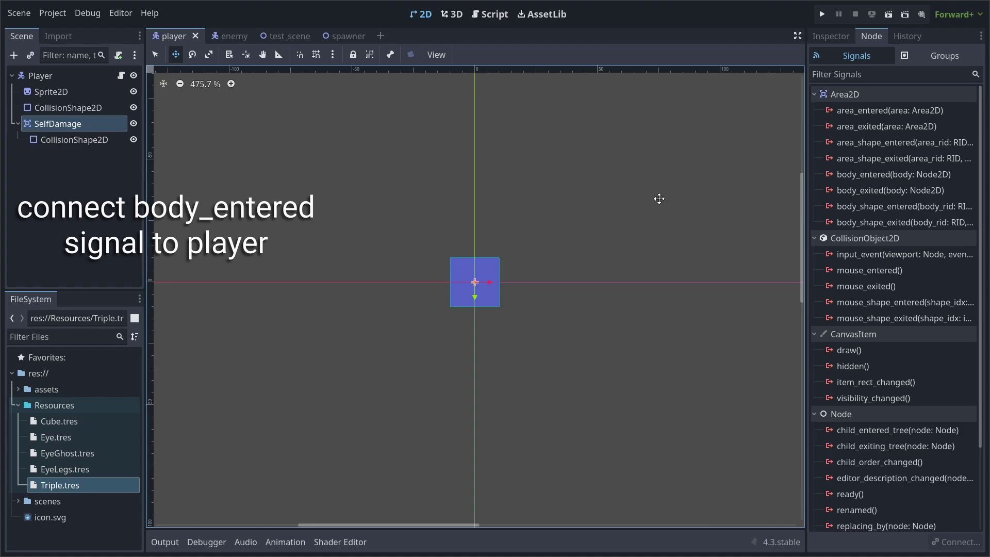
double_click(892, 175)
left_click(452, 397)
type("var health : float = 100")
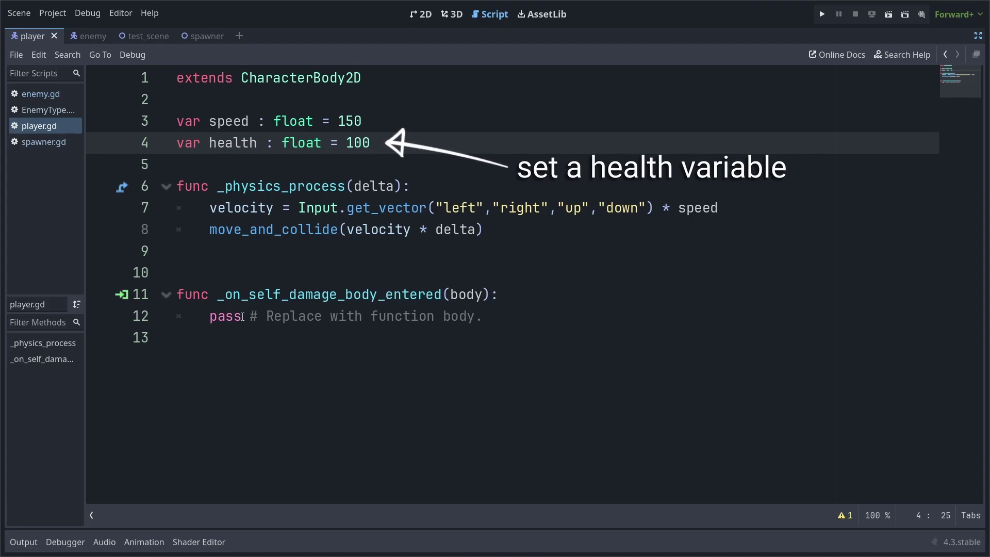
Add a take_damage function and replace the handler's pass with take_damage(body.damage).
left_click(195, 256)
key("Return")
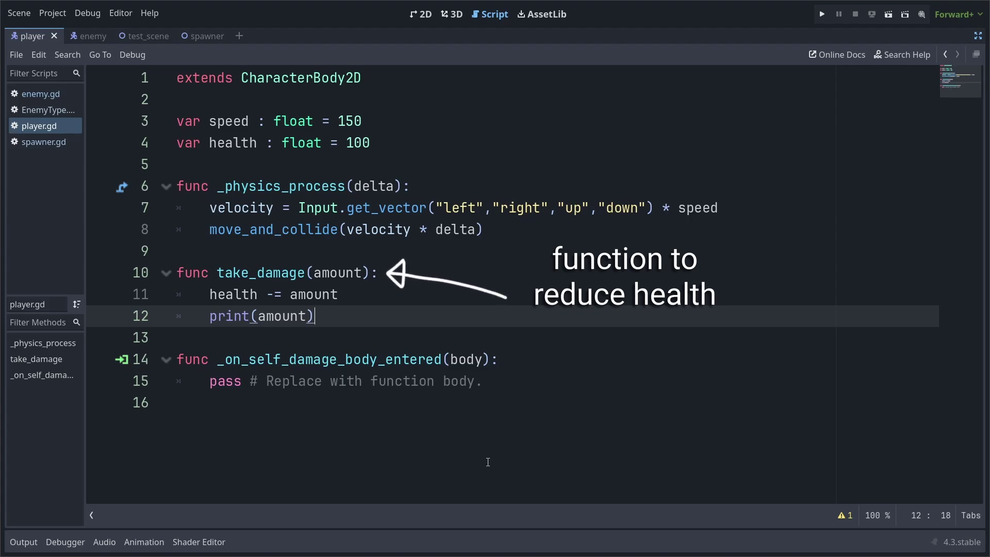
key("Down")
key("Down")
key("Down")
key("End")
key("shift+Home")
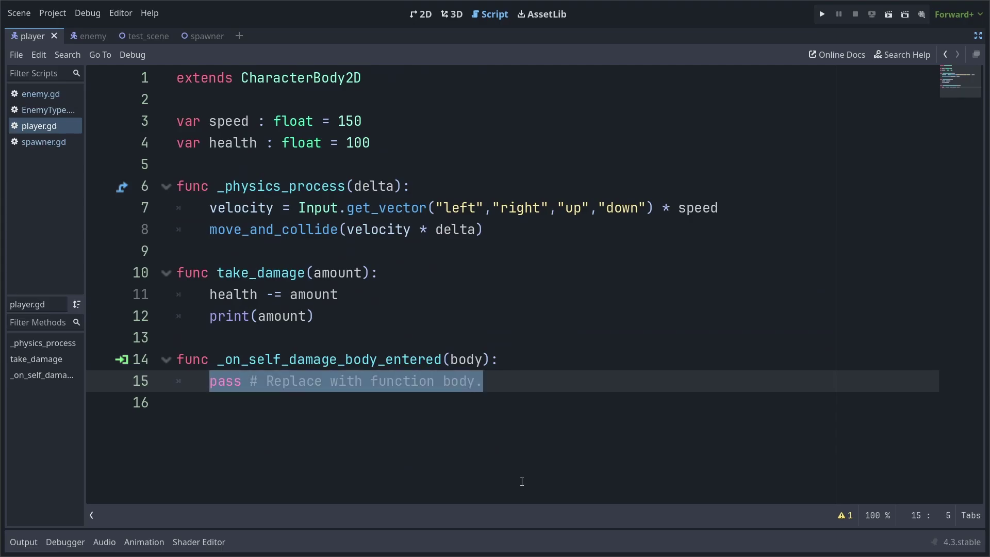
type("take_damage(body.damage)")
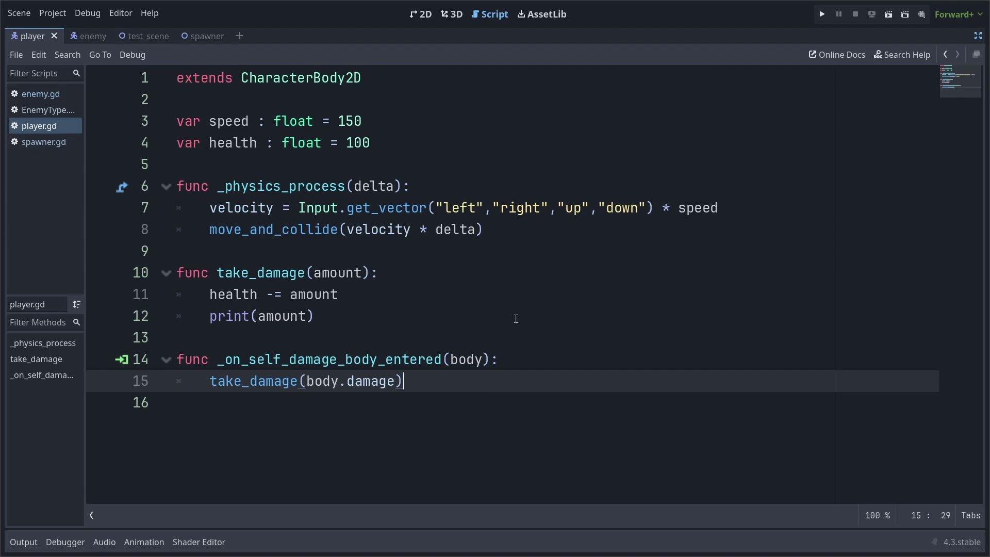
Clear SelfDamage's collision layer 1, set its mask to layer 2 only, and save.
left_click(978, 35)
left_click(74, 124)
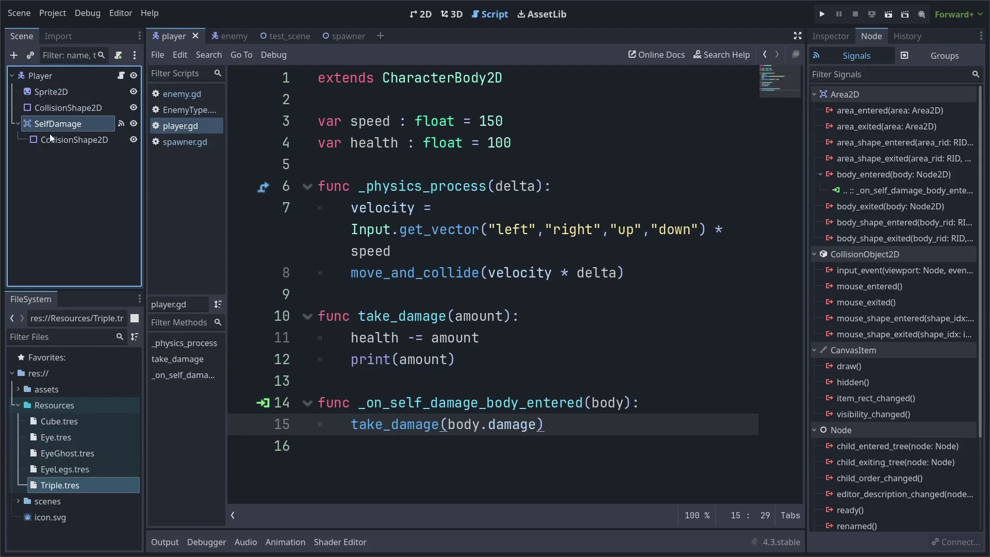
left_click(831, 35)
left_click(818, 261)
left_click(825, 296)
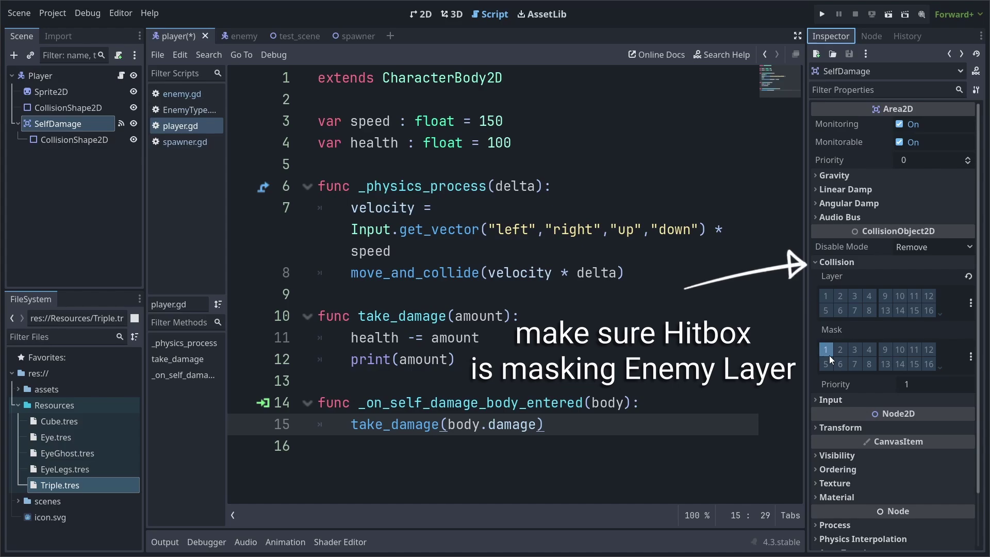
left_click(826, 350)
left_click(840, 350)
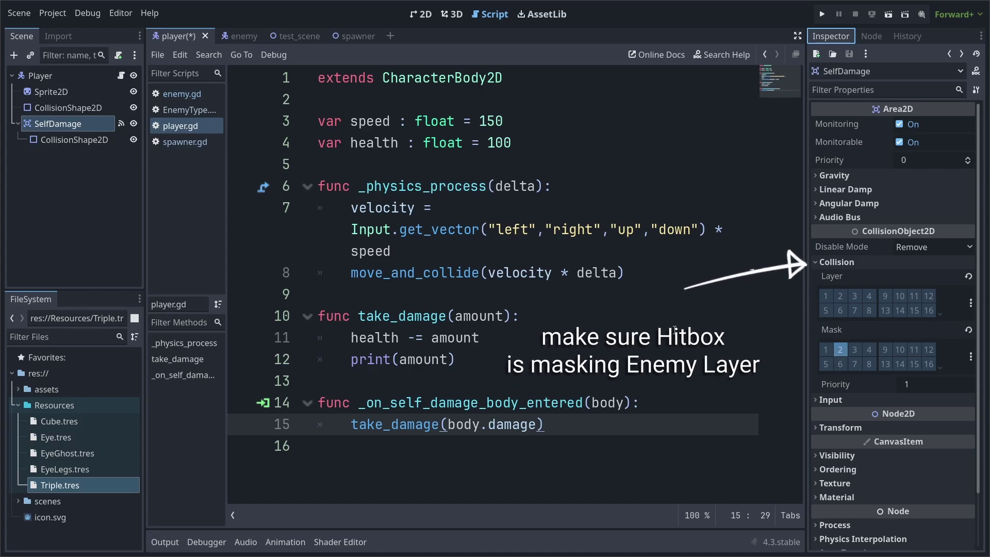
key("ctrl+s")
left_click(421, 14)
left_click(40, 75)
Add a ProgressBar under Player without percentage text, shrunk to a strip above the player.
left_click(14, 54)
type("p")
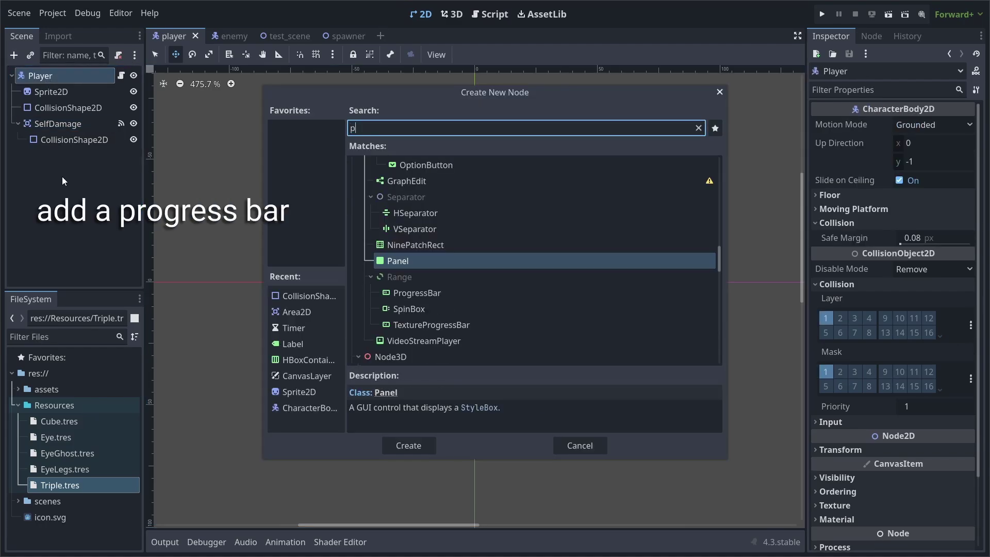
type("rog")
key("Return")
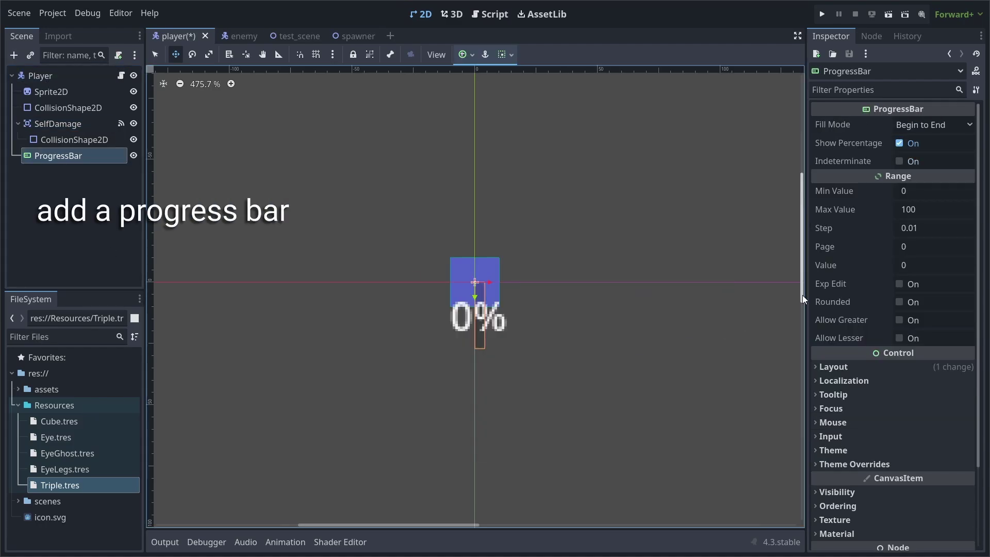
left_click(900, 143)
mouse_move(480, 355)
left_mouse_down()
mouse_move(493, 280)
mouse_move(467, 250)
left_mouse_up()
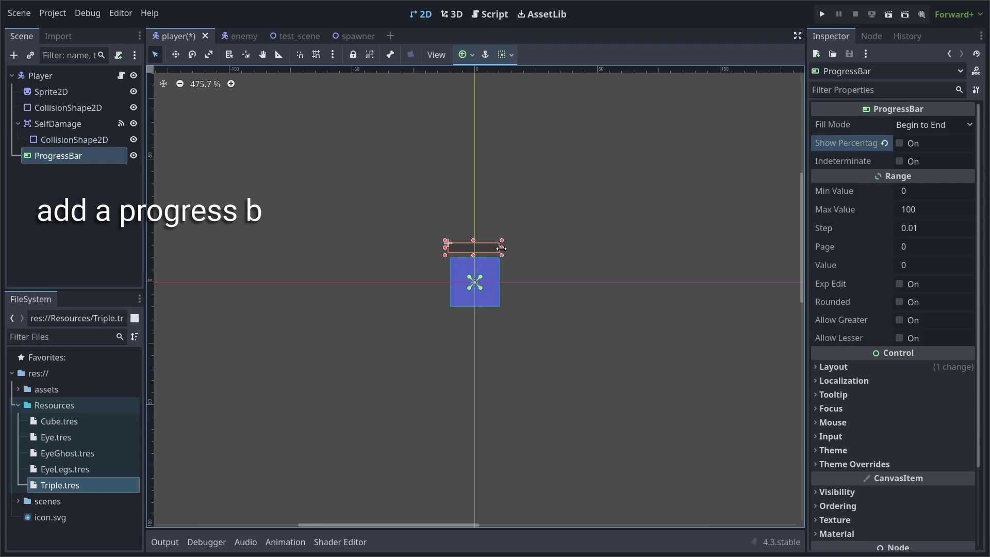
key("ctrl+s")
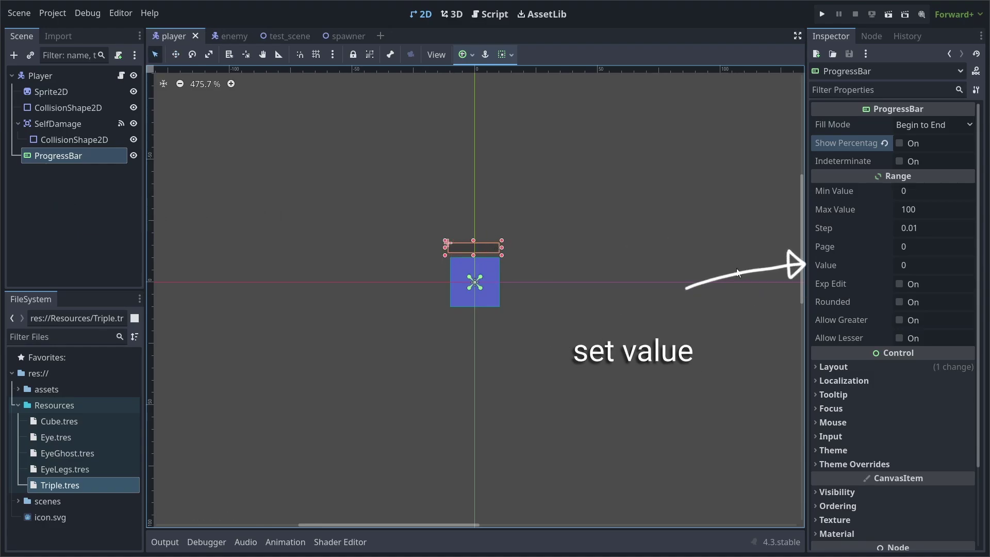
Set the bar's value to 100, rename it Health, and give it a unique name.
left_click(928, 265)
type("10")
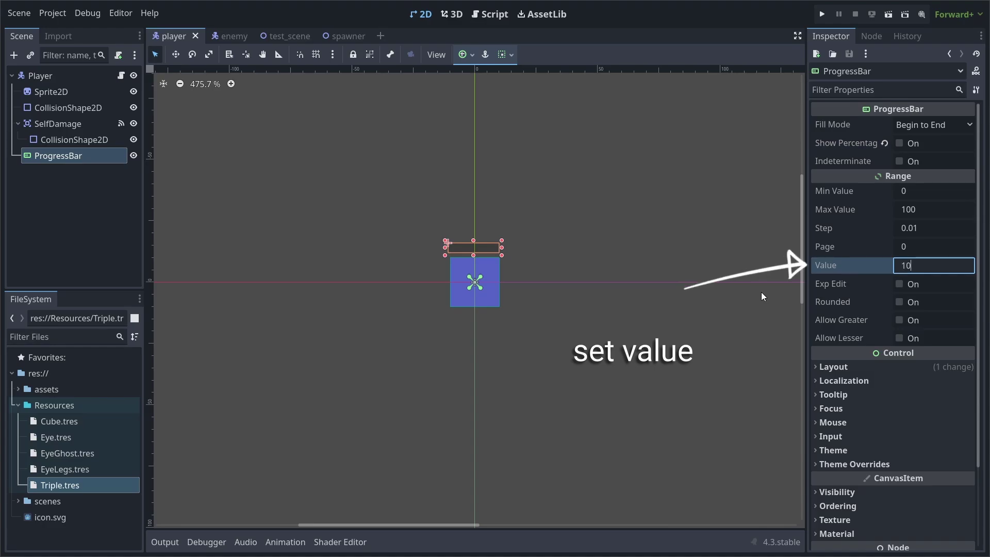
type("0")
key("Return")
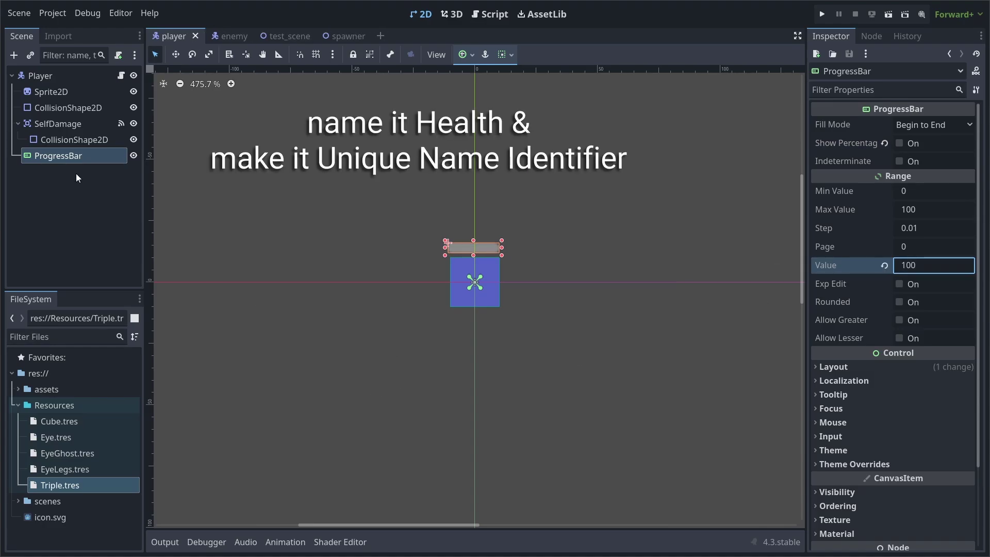
left_click(57, 161)
double_click(58, 162)
type("Health")
key("Return")
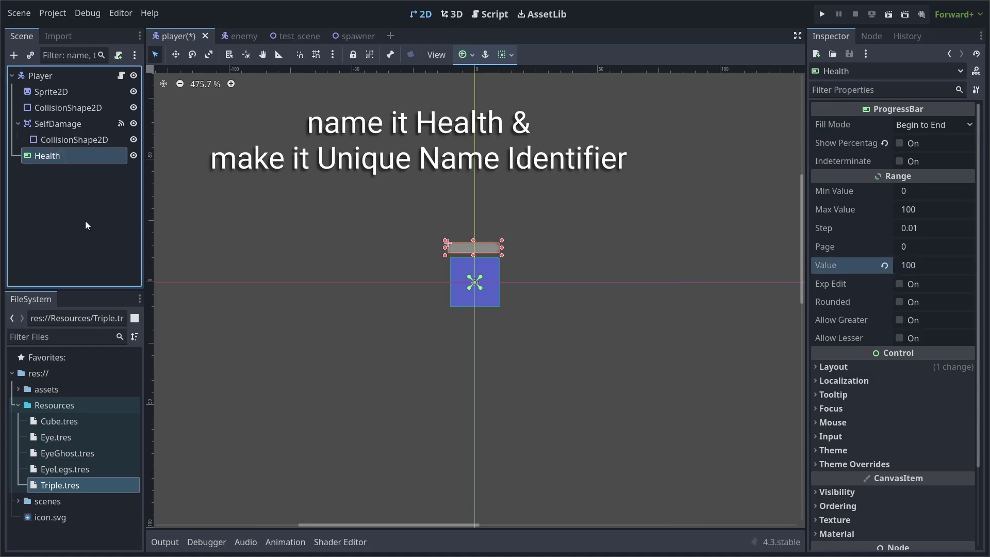
right_click(63, 159)
left_click(163, 438)
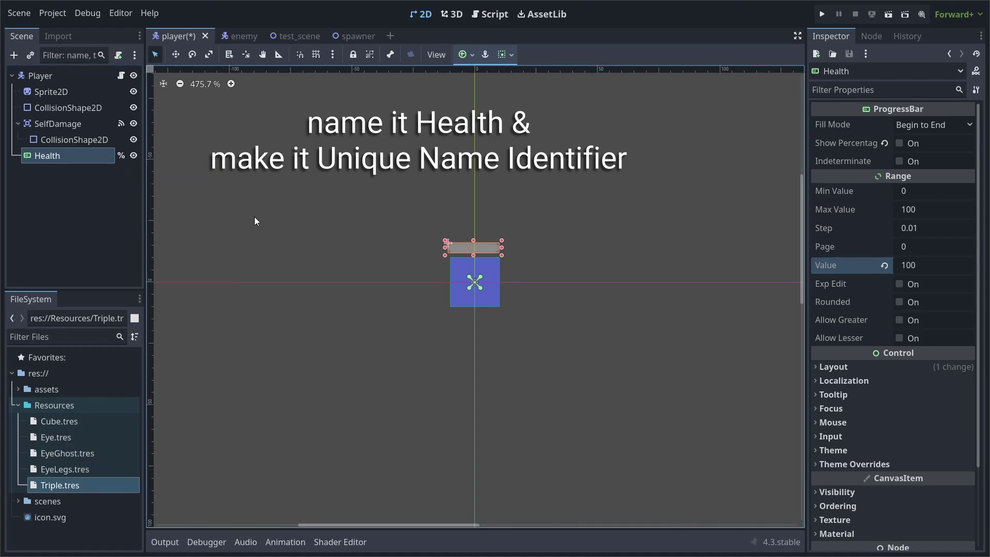
Give the health variable a setter that also updates %Health.value.
left_click(120, 76)
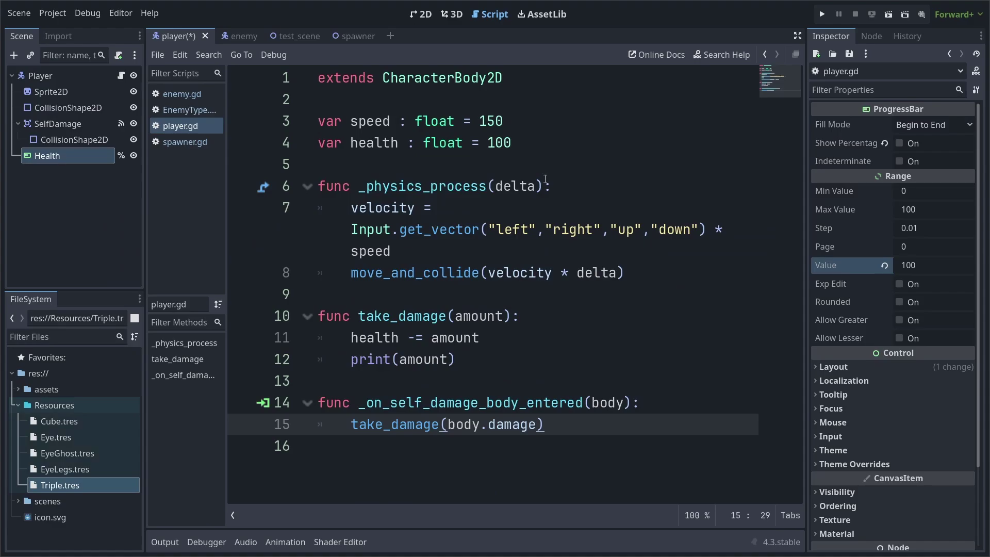
left_click(545, 143)
type(":")
key("Return")
type("set(value): health = value %Health.value = value")
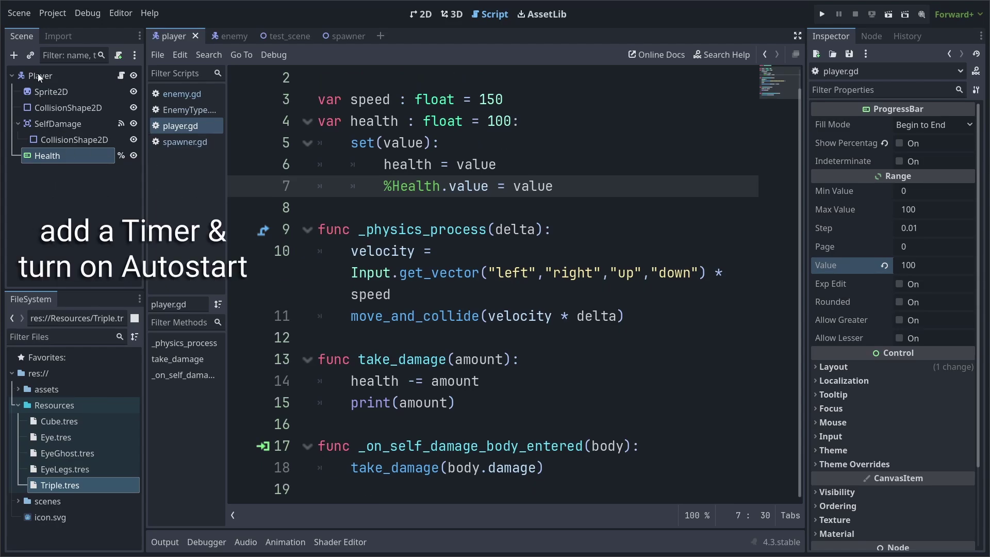
Add an autostarting Timer under Player and connect its timeout to the player script.
left_click(39, 73)
key("ctrl+a")
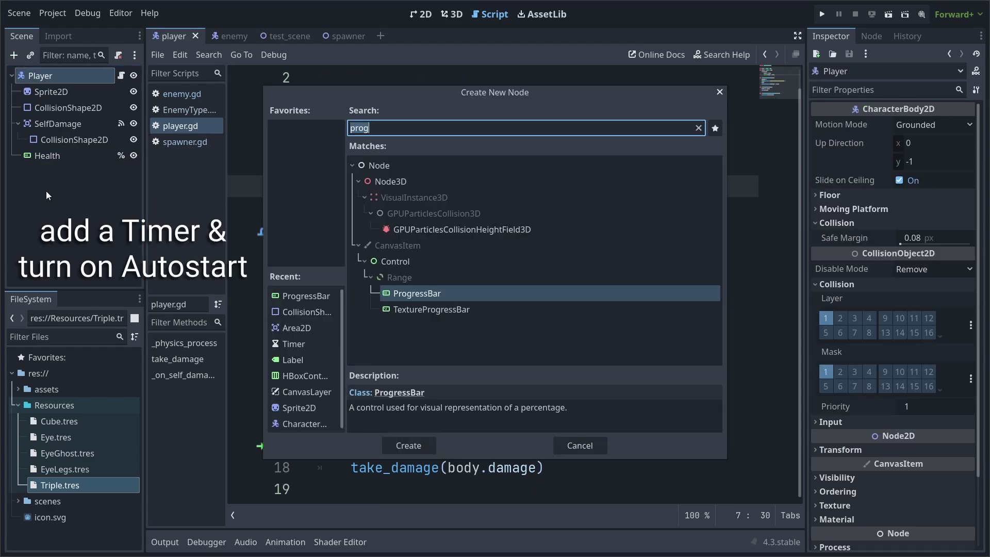
type("ti")
key("Return")
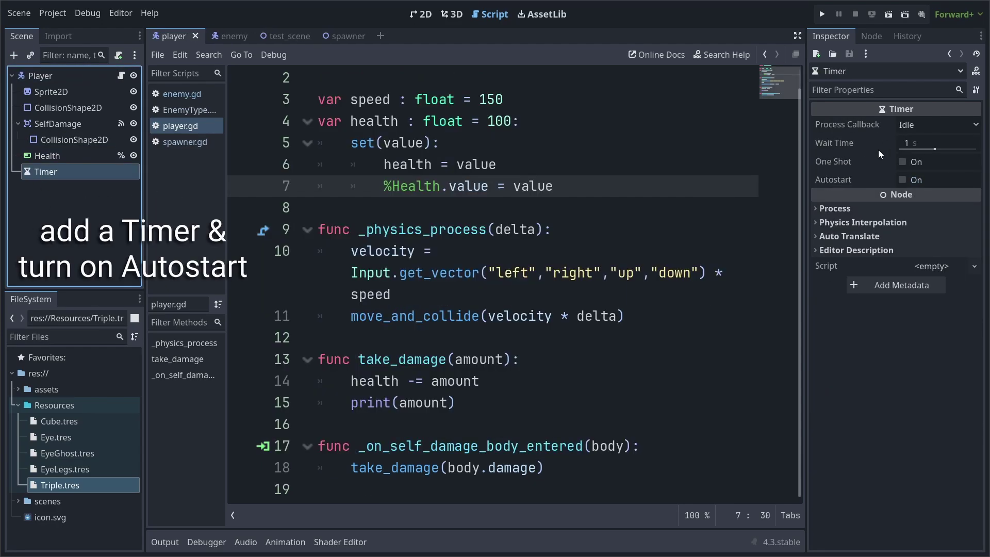
left_click(903, 180)
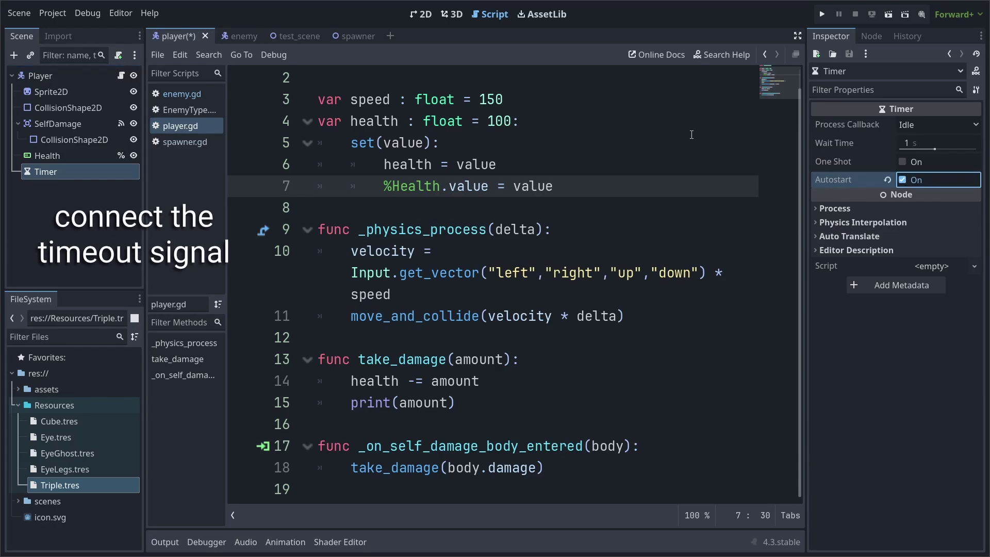
left_click(871, 36)
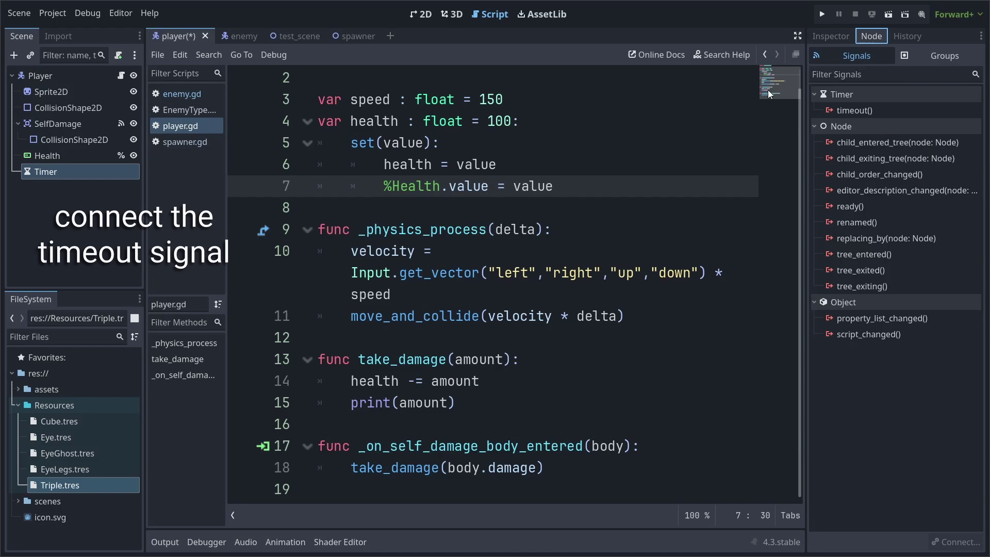
double_click(856, 110)
left_click(457, 397)
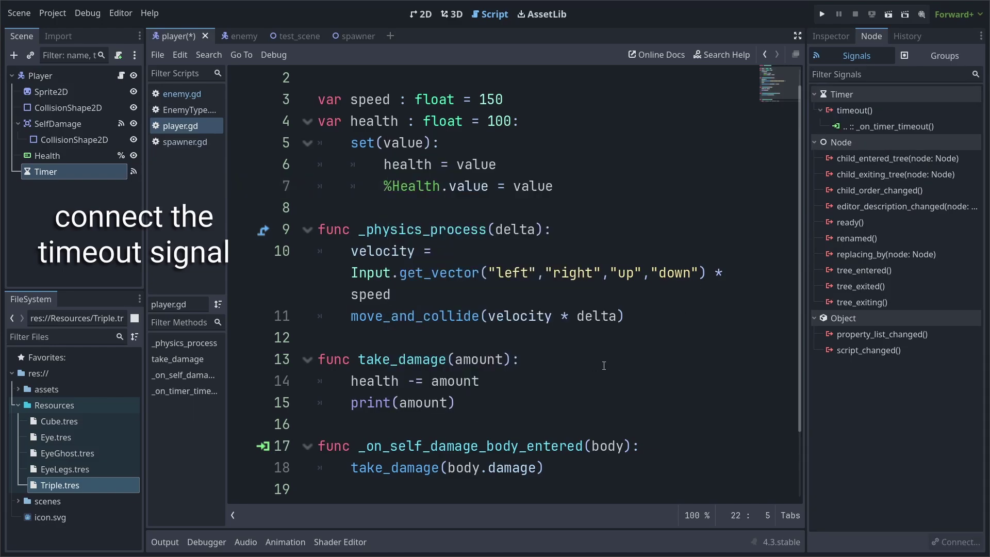
Make SelfDamage's shape the unique-named Collision and have timeout toggle its disabled state via set_deferred.
double_click(72, 143)
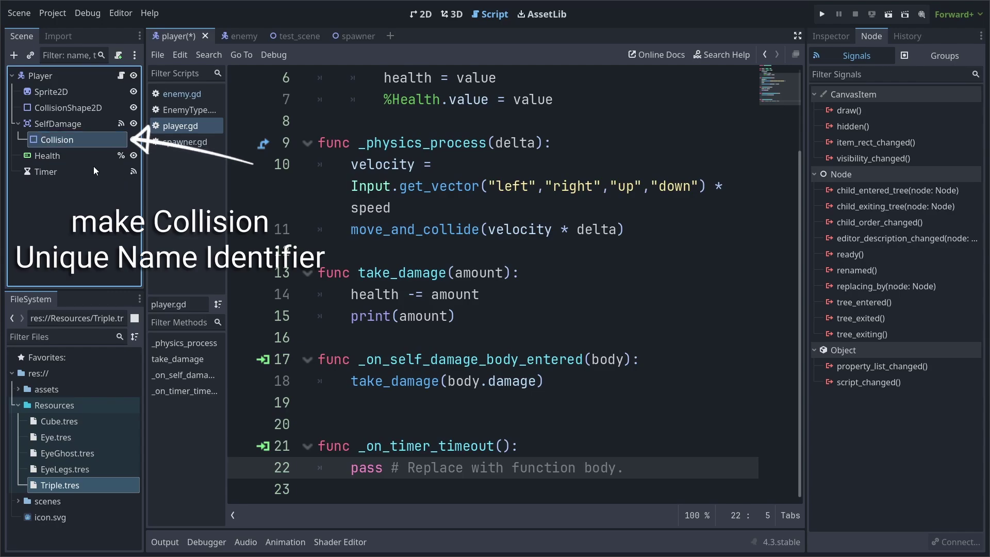
right_click(70, 137)
left_click(129, 458)
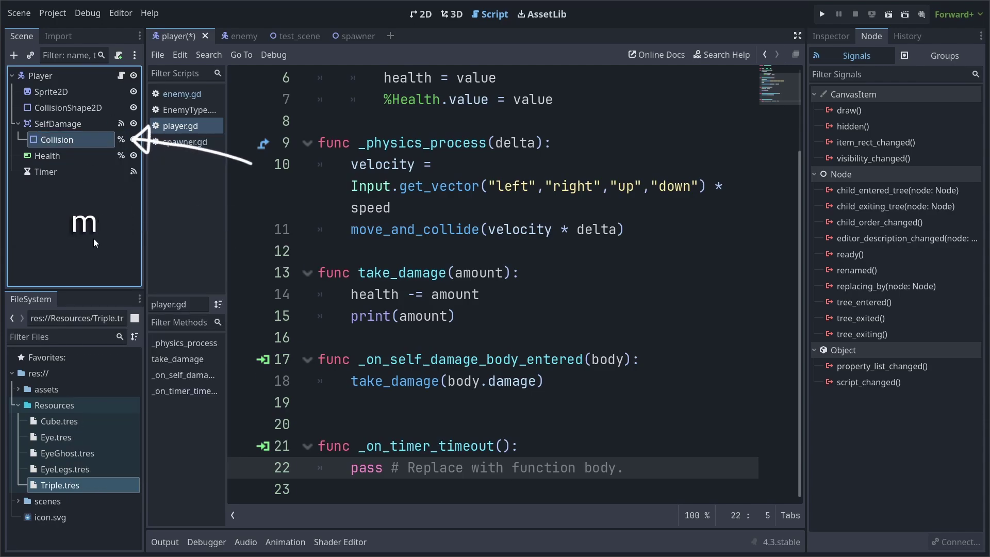
key("ctrl+s")
key("ctrl+shift+F11")
triple_click(508, 424)
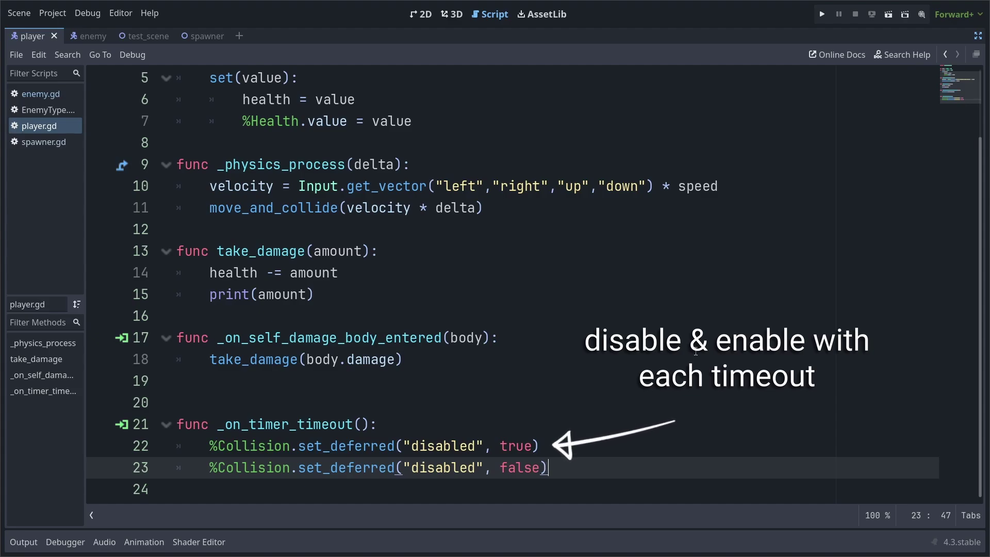
left_click(979, 36)
Run the test scene with F6 and reposition the game window.
key("ctrl+Tab")
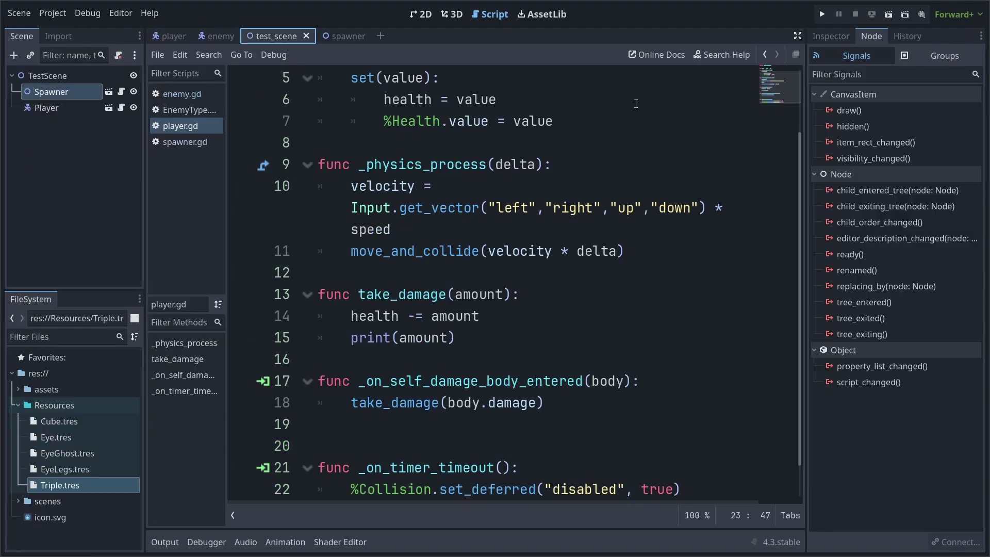
key("F6")
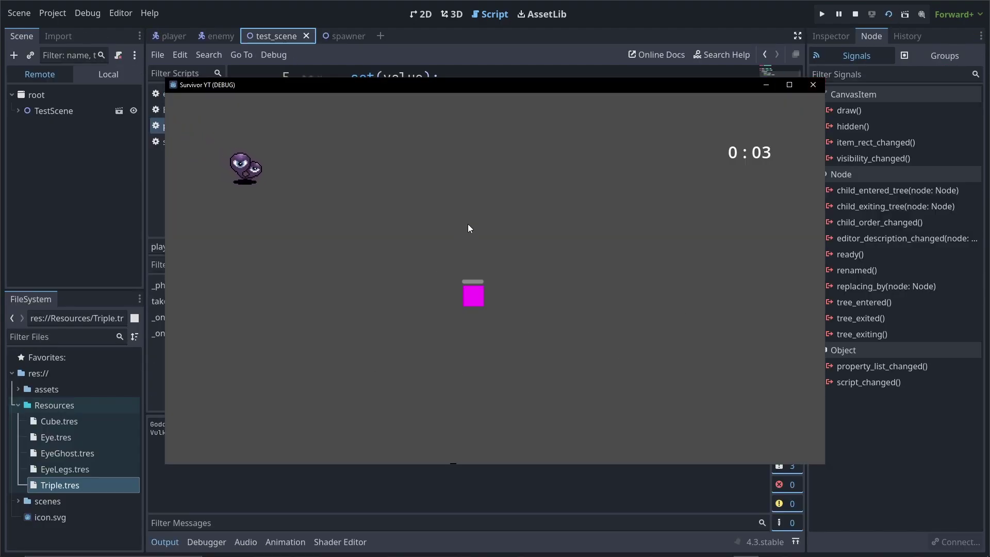
left_click_drag(526, 84, 563, 45)
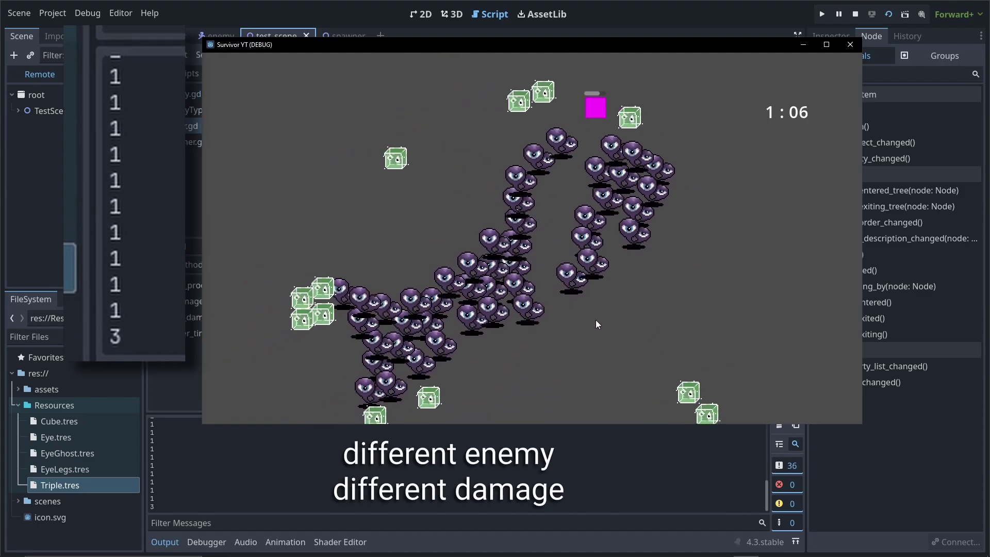
Steer the player around with the arrow keys into different enemy types.
key("Left")
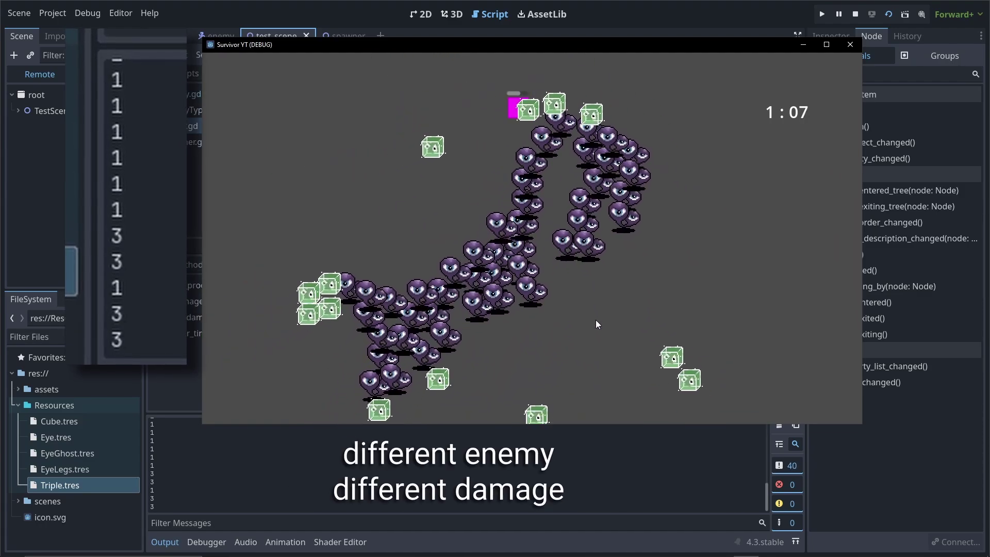
key("Down")
key("Left")
key("Down")
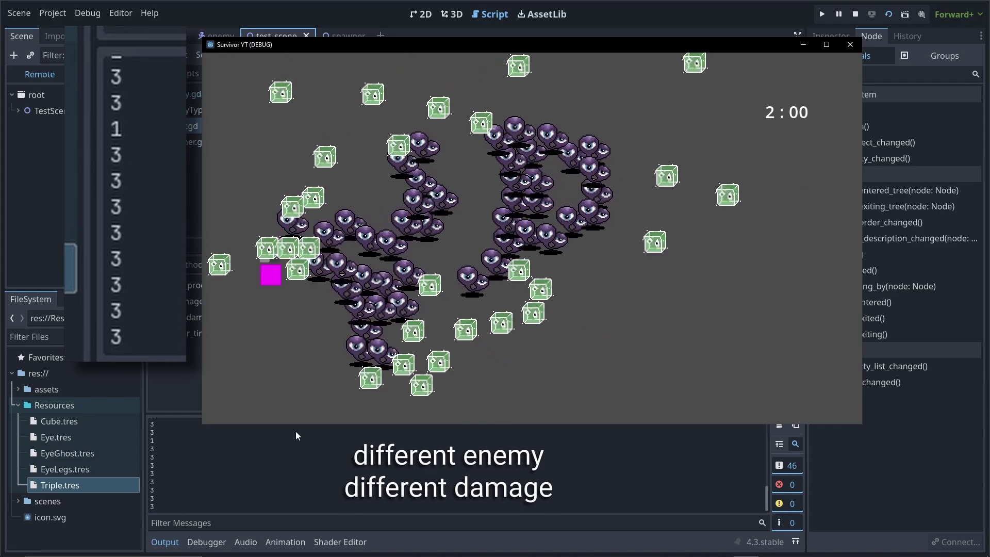
key("Right")
key("Down")
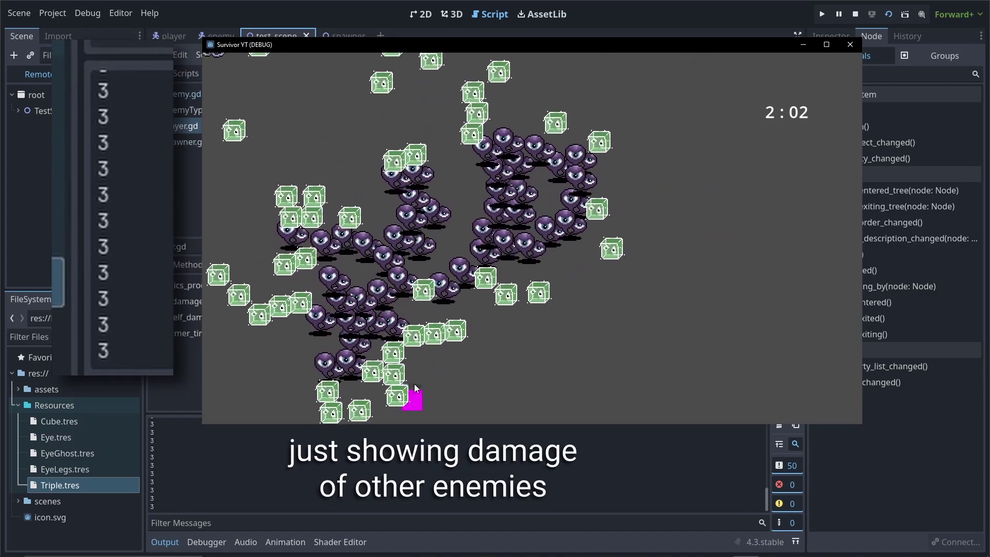
key("Up")
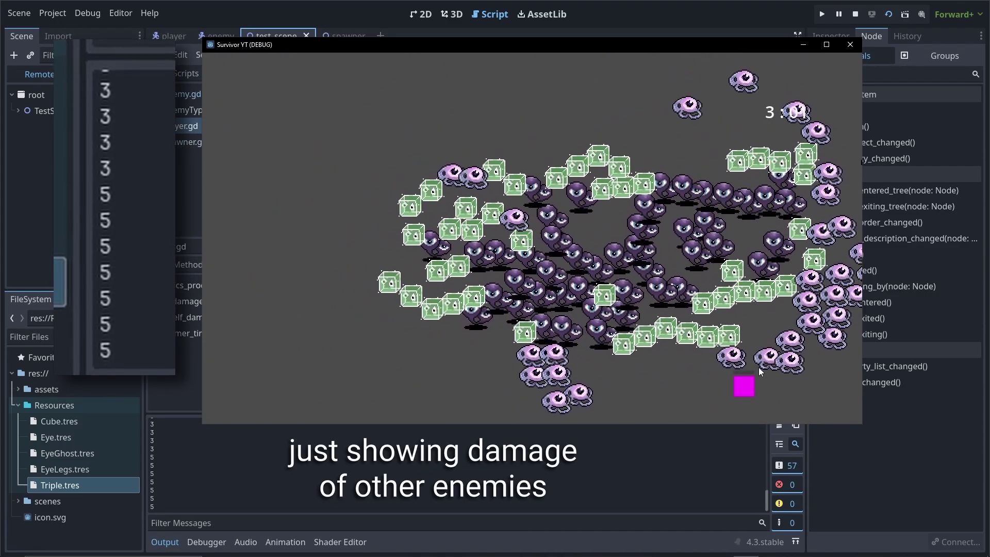
key("Left")
key("Up")
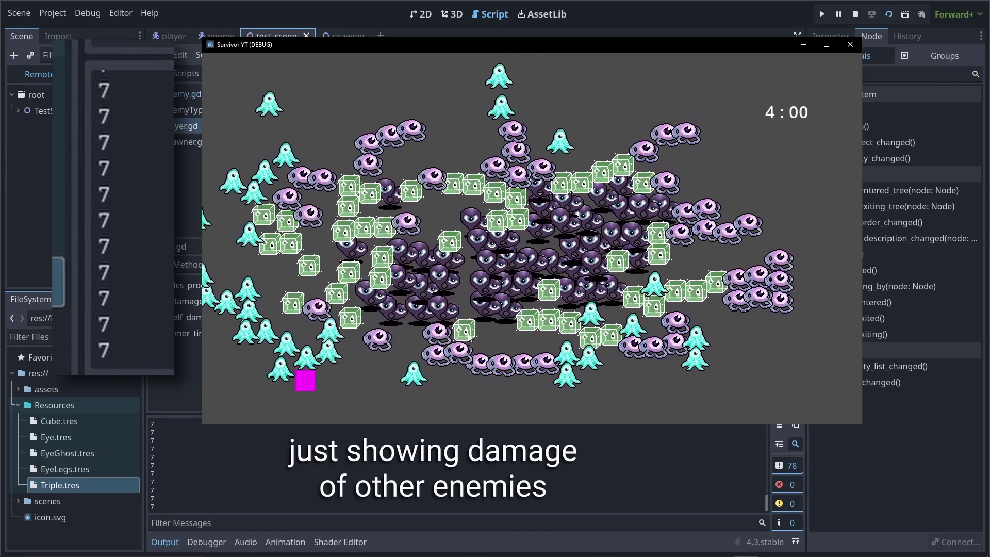
key("Right")
key("Up")
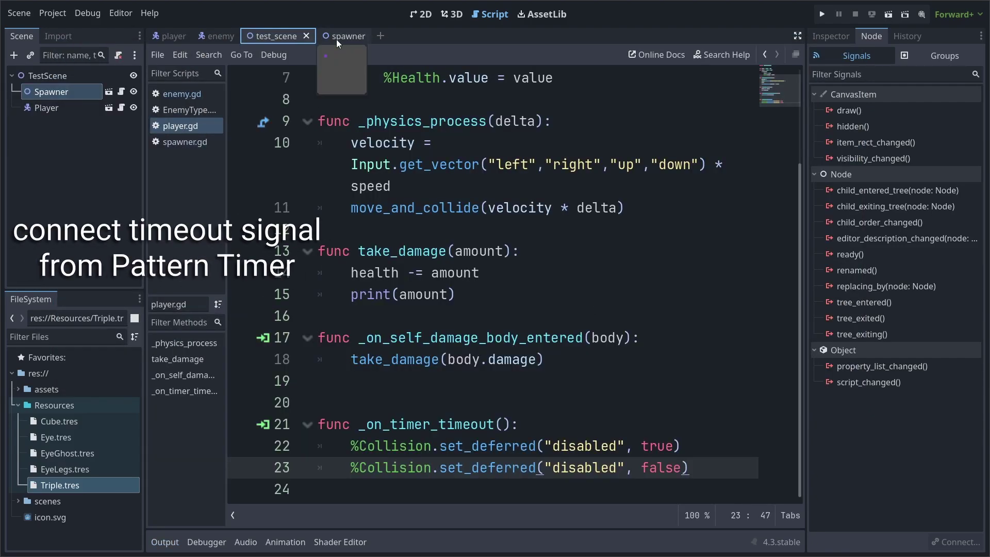
Connect the Pattern timer's timeout to _on_pattern_timeout in the spawner script.
left_click(336, 37)
left_click(48, 188)
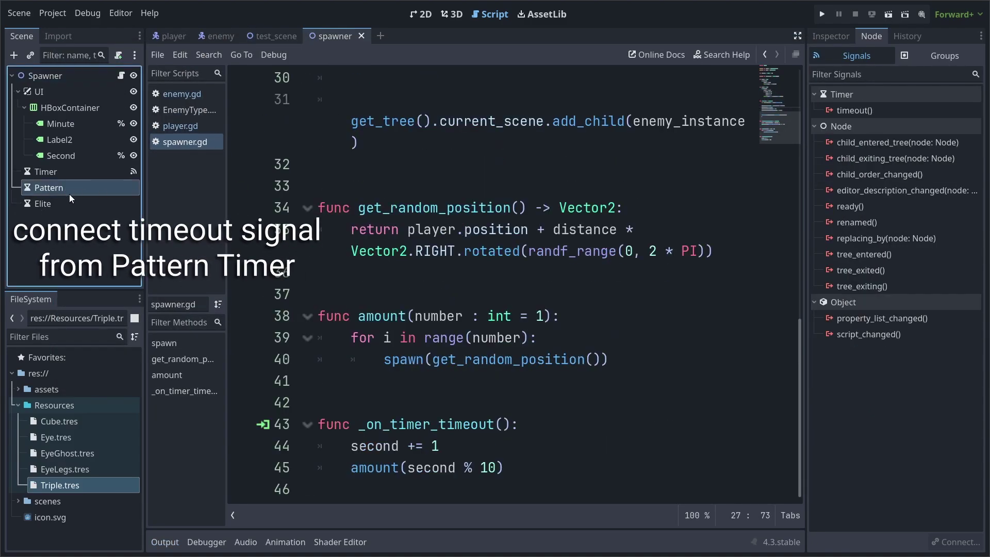
double_click(849, 112)
left_click(438, 394)
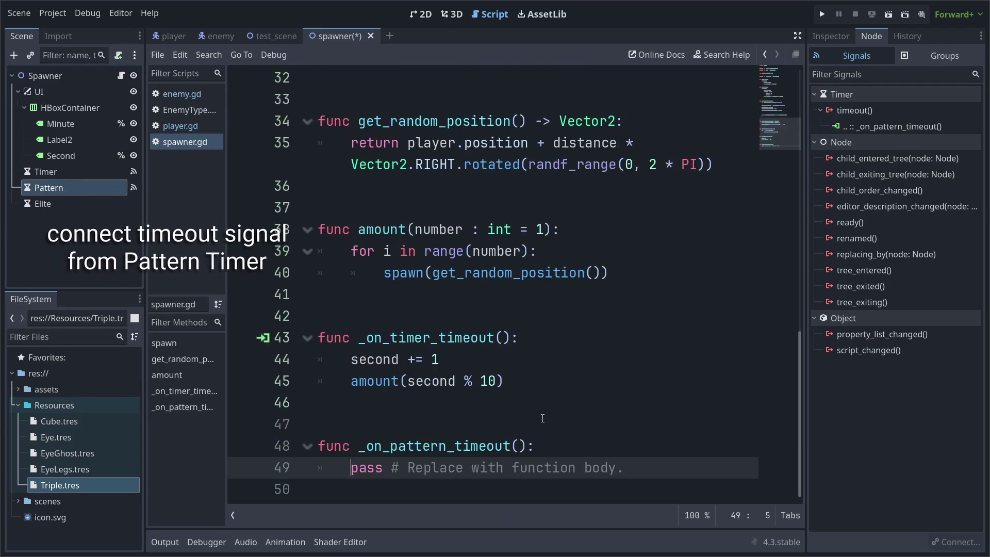
Replace the handler's pass with a loop spawning 75 enemies, save, and run the game.
key("ctrl+shift+F11")
key("shift+End")
type("for i in range(75): \t\tspawn(get_random_position())")
key("ctrl+s")
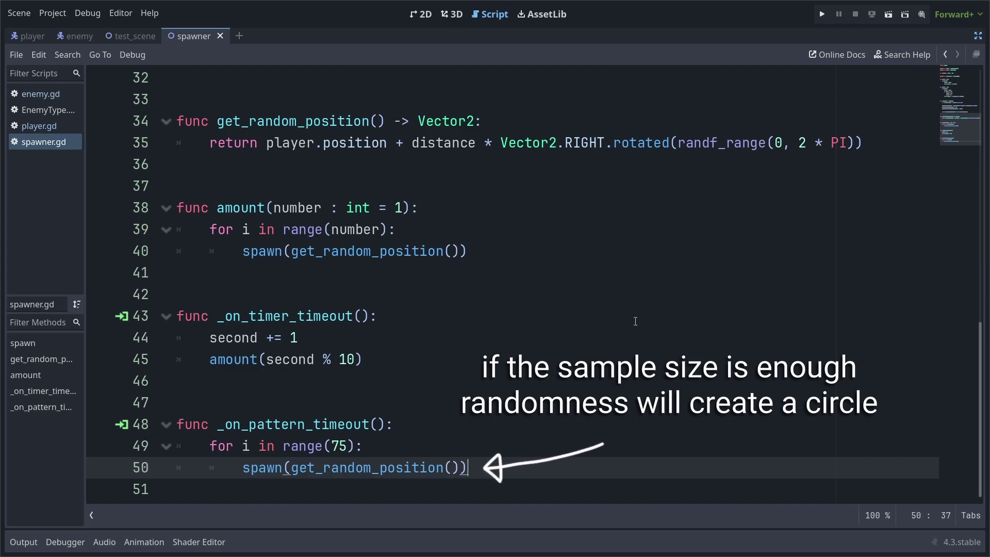
key("F5")
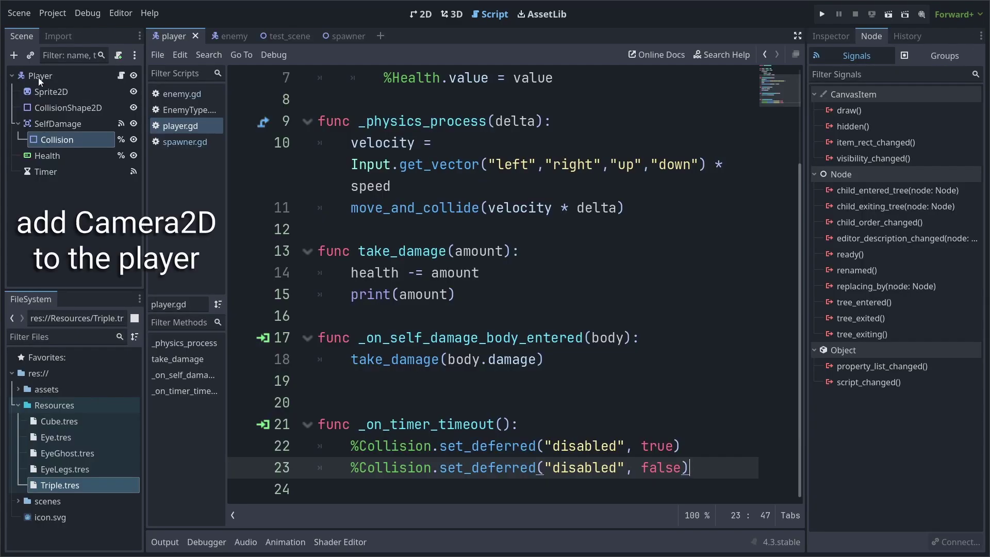
key("ctrl+a")
Add a Camera2D under Player and run the game to see enemy rings follow the player.
type("c")
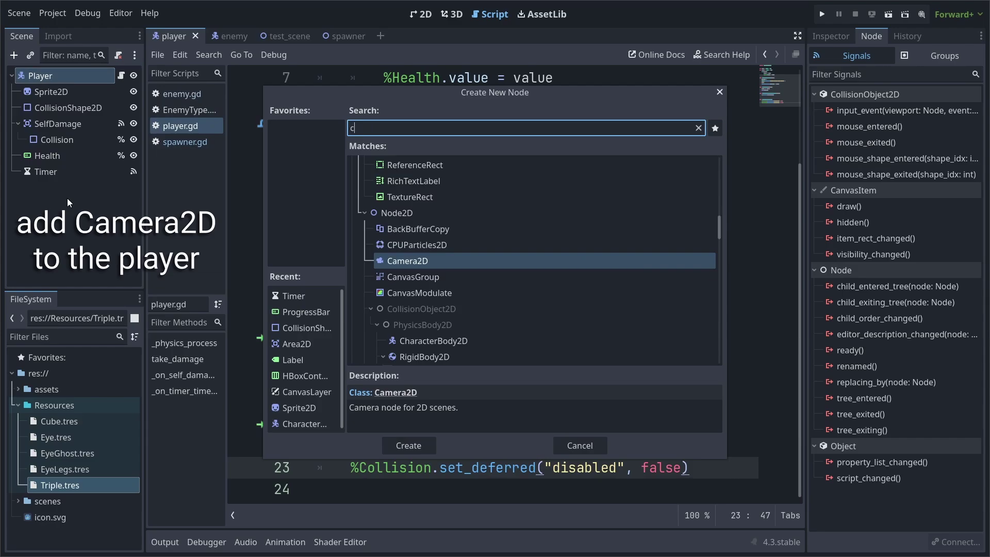
type("ame")
key("Return")
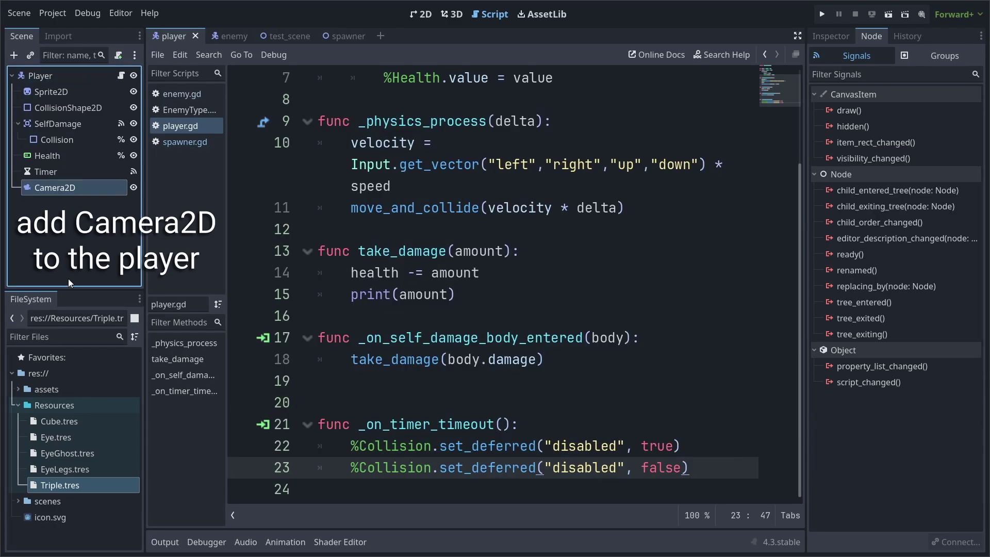
key("F5")
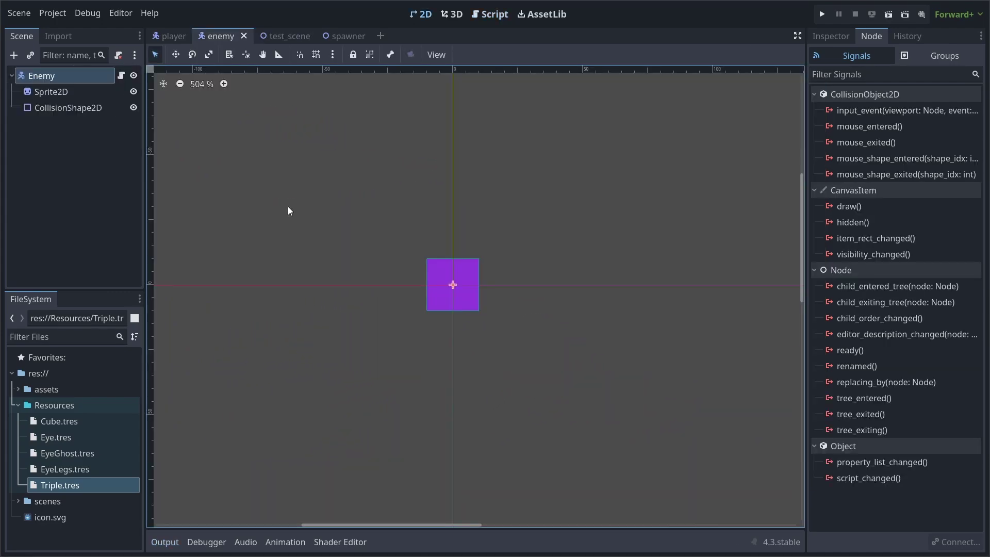
Give the enemy Sprite2D the 1 v1.png texture and save the scene.
left_click(831, 35)
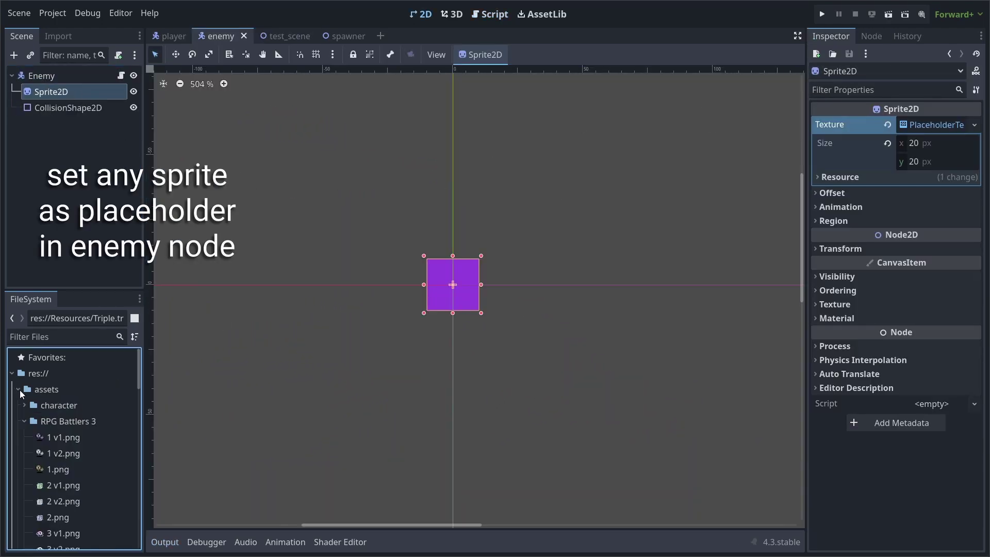
left_click(61, 438)
left_click_drag(244, 408, 933, 126)
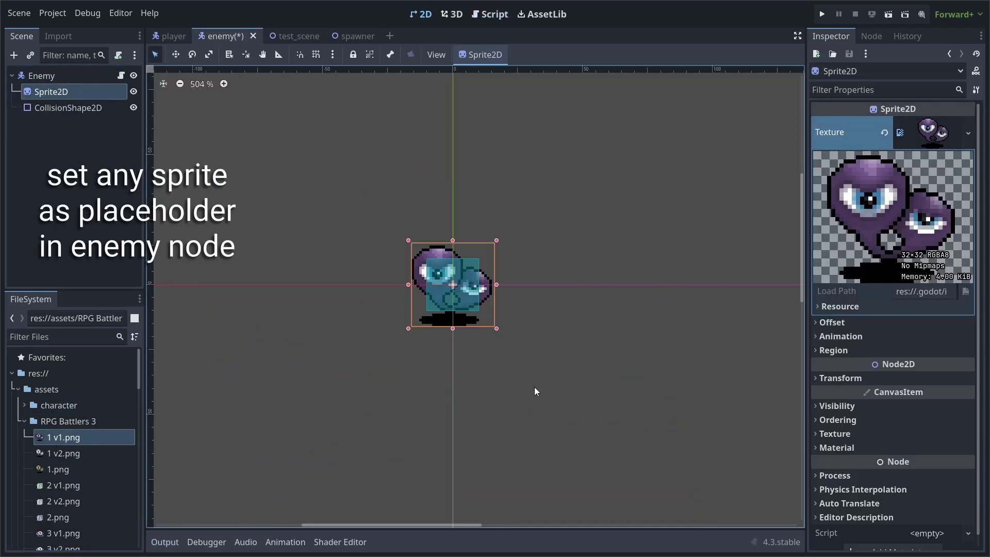
key("ctrl+s")
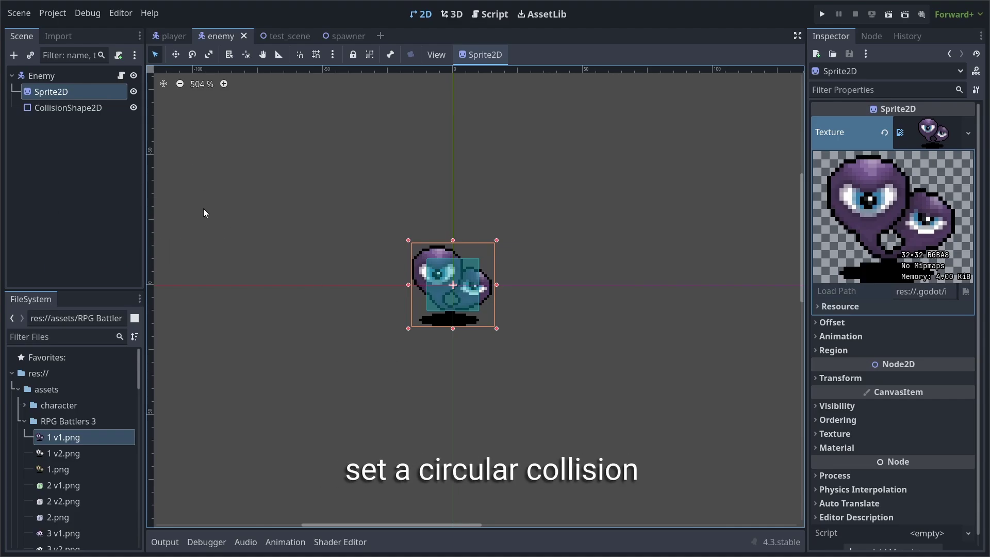
Replace the CollisionShape2D's rectangle with a new CircleShape2D of radius 10.
left_click(72, 109)
left_click(935, 125)
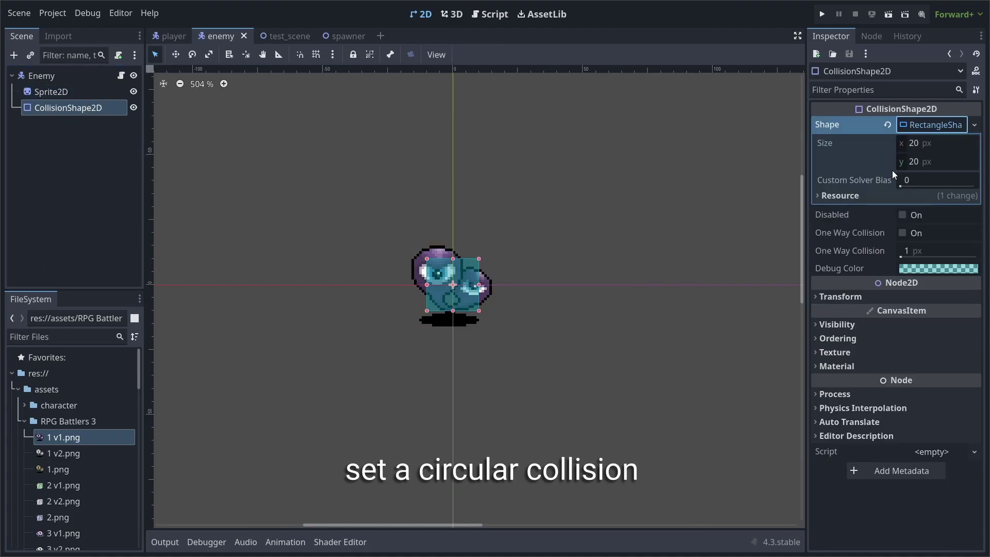
left_click(888, 126)
left_click(934, 125)
left_click(907, 190)
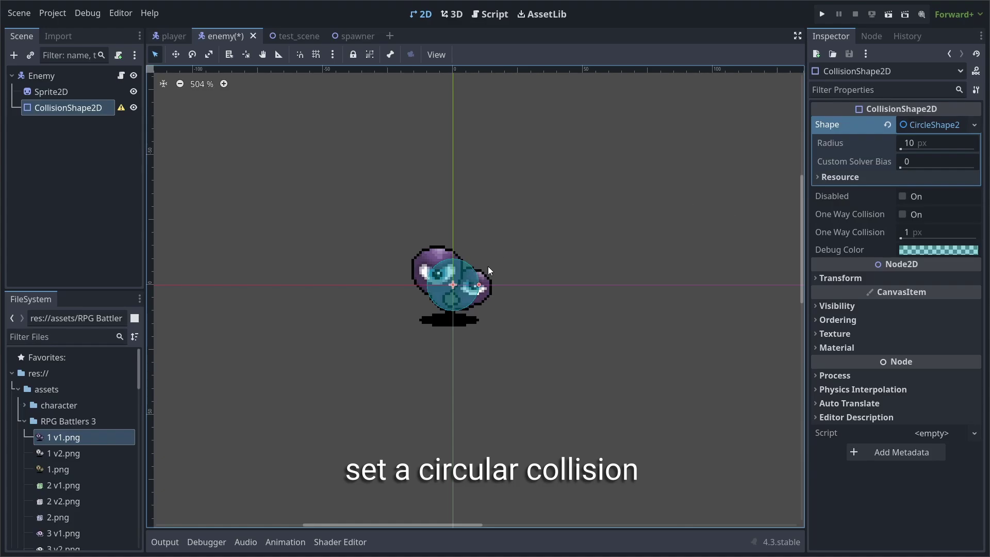
Bring up the new-material choices for the Sprite2D's Material property.
left_click(60, 93)
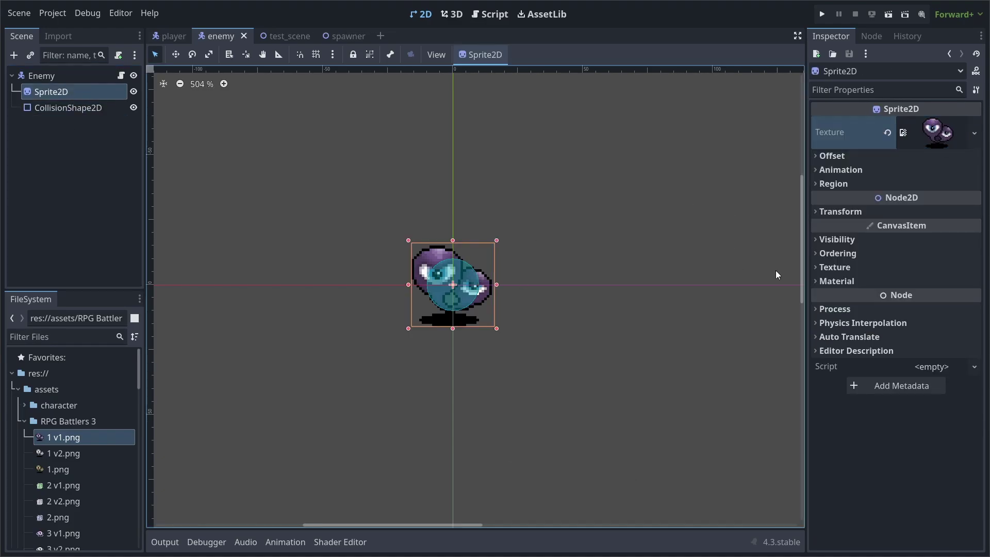
left_click(837, 281)
left_click(930, 299)
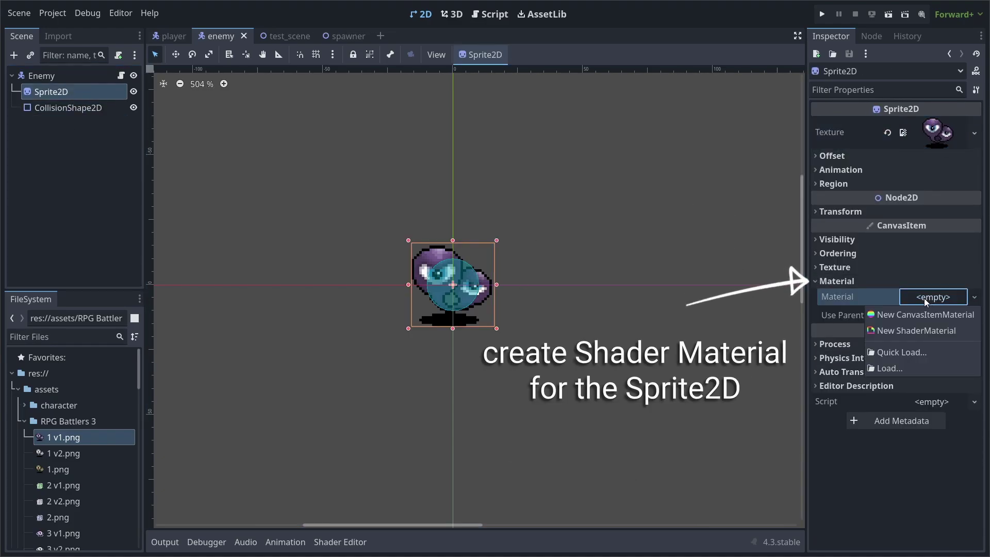
Give the Sprite2D a new ShaderMaterial and start creating a shader for it.
left_click(907, 332)
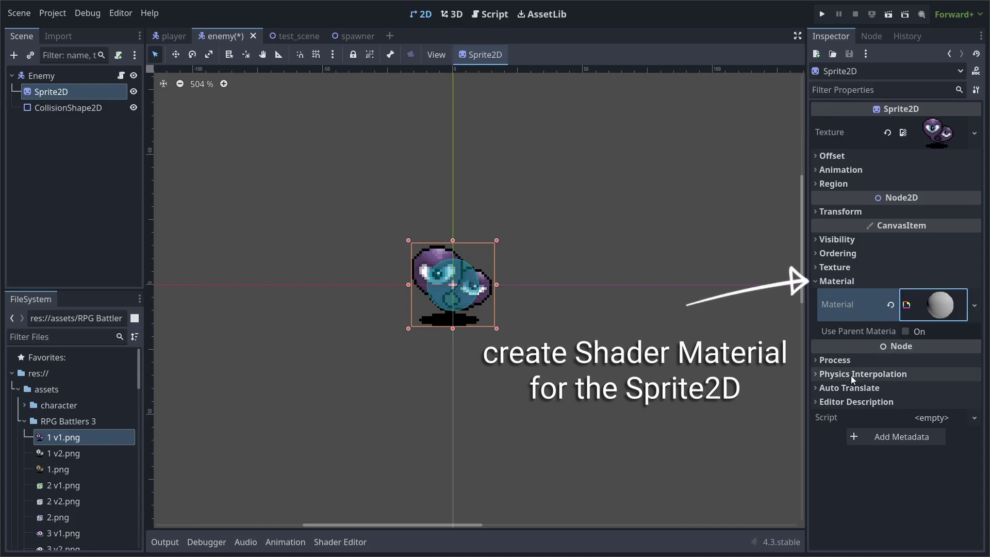
left_click(937, 306)
left_click(929, 410)
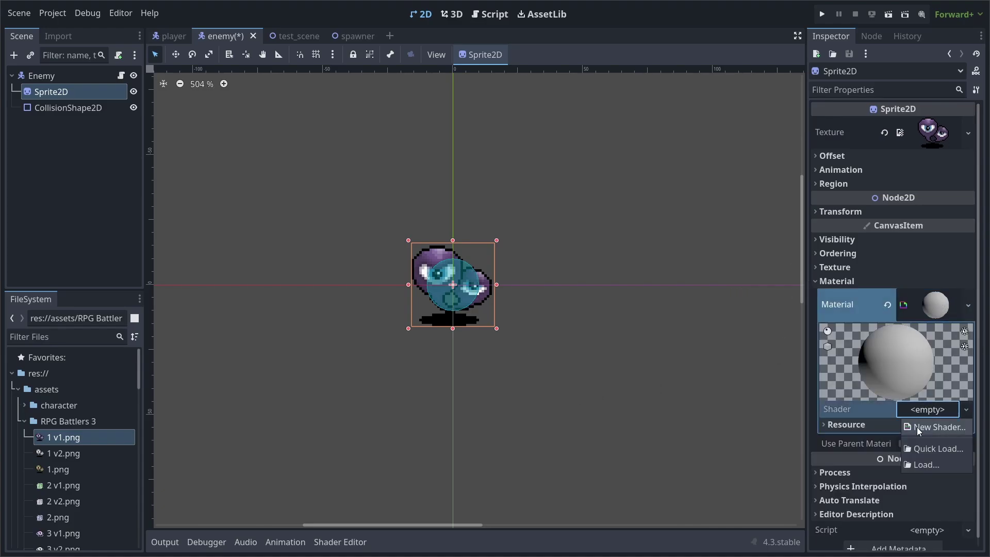
left_click(917, 427)
Save the new shader as rainbow_outline in a new Shaders folder at the project root.
left_click(581, 274)
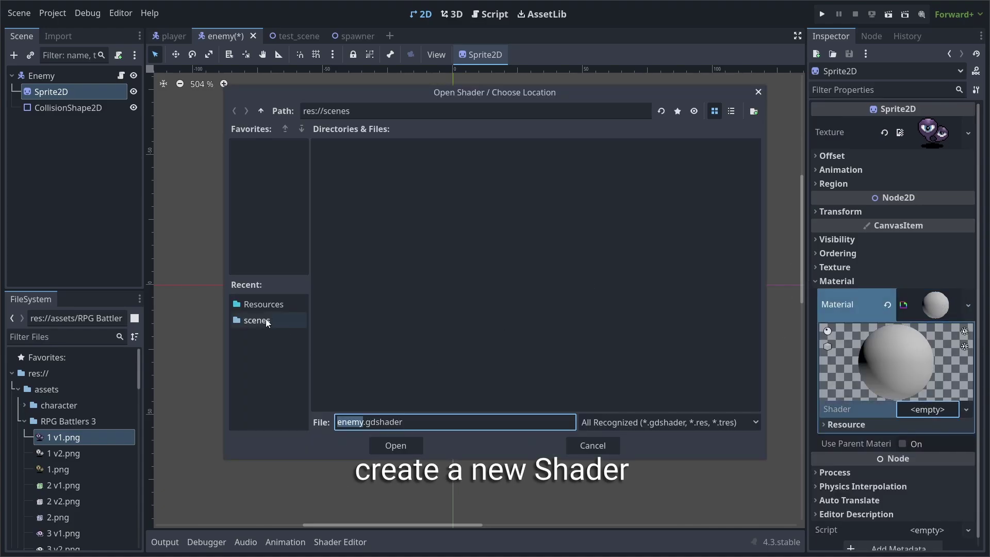
left_click(261, 111)
key("ctrl+n")
key("Return")
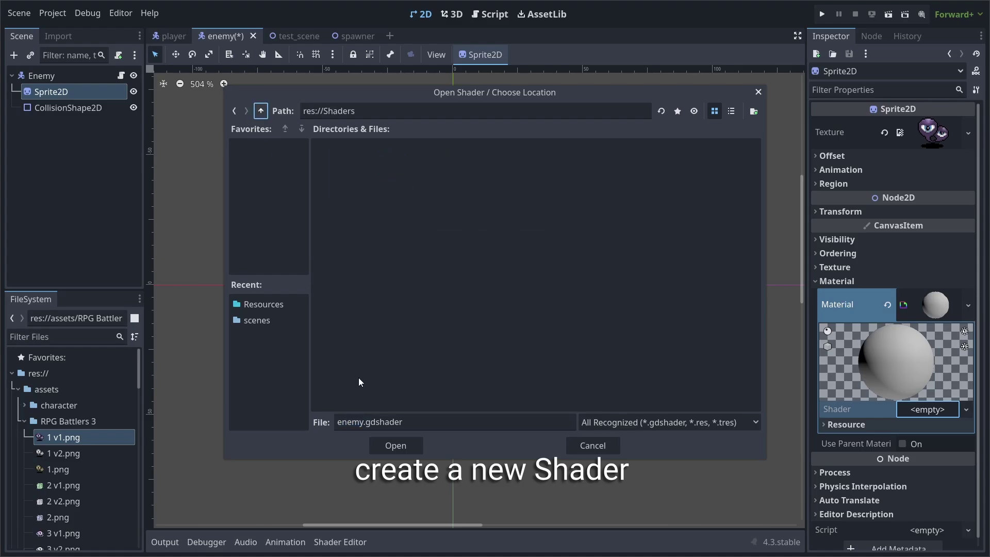
double_click(363, 427)
type("rainbow_out")
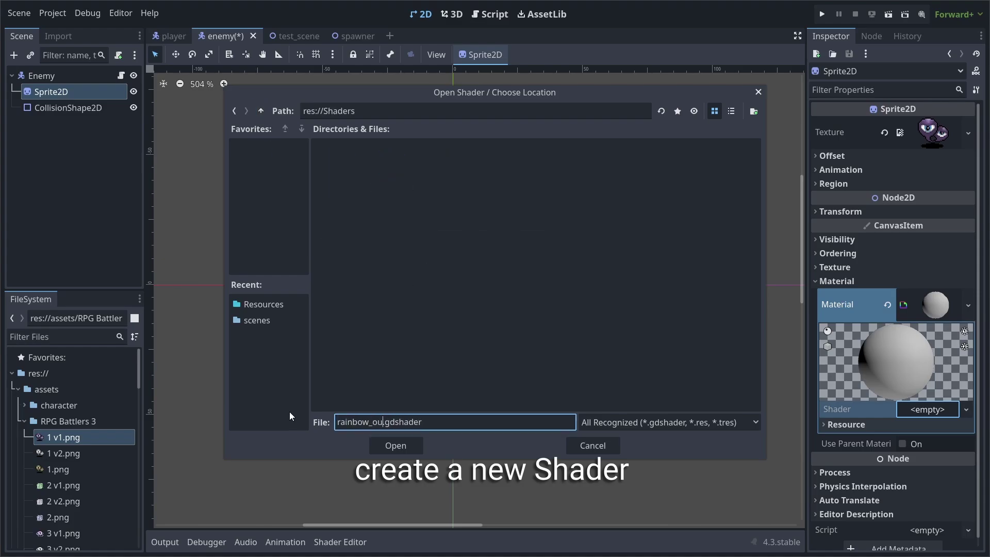
type("line")
key("Return")
left_click(436, 372)
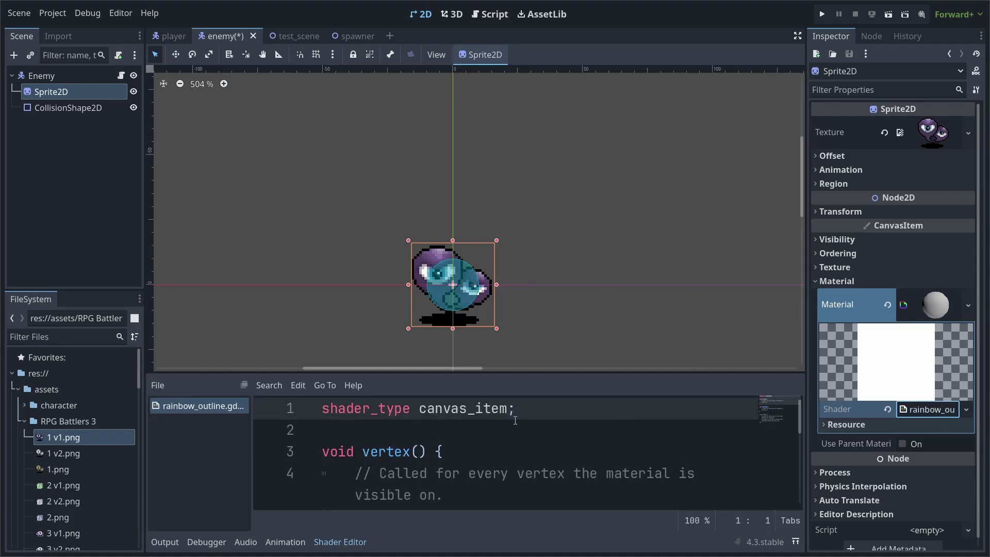
Enlarge the shader code panel and look through the default shader code.
left_click_drag(573, 379, 561, 204)
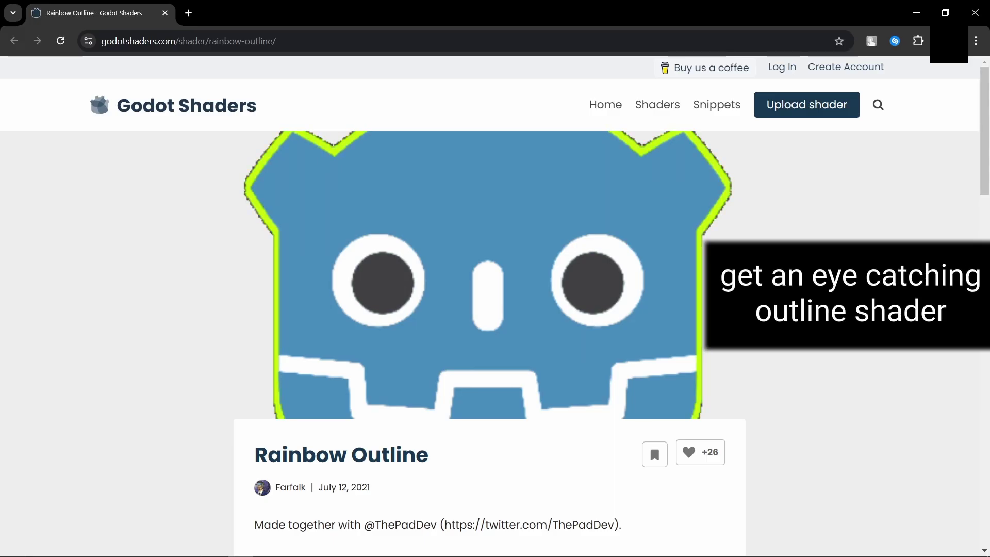
scroll(490, 279, "down", 1)
scroll(702, 295, "down", 6)
scroll(702, 295, "up", 1)
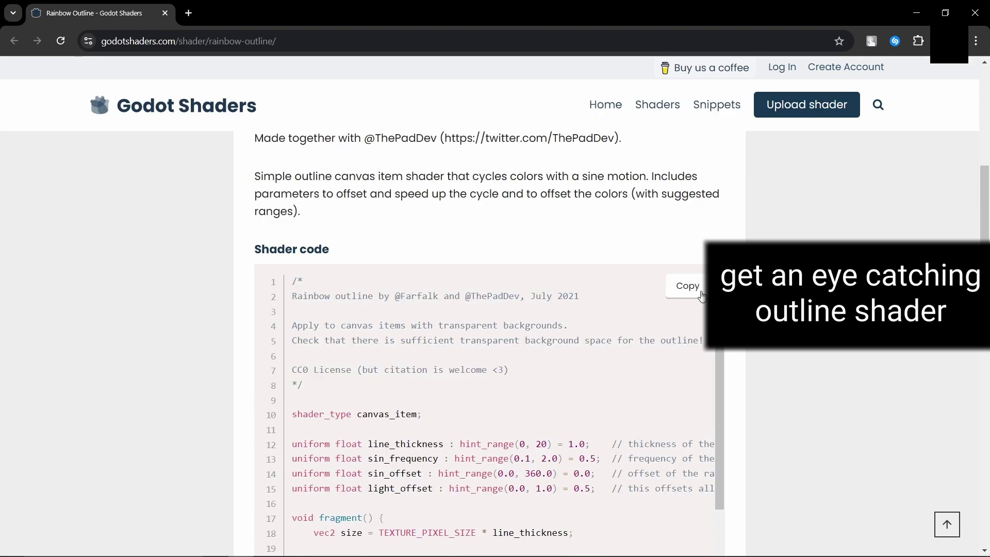
scroll(565, 382, "up", 5)
scroll(583, 332, "up", 2)
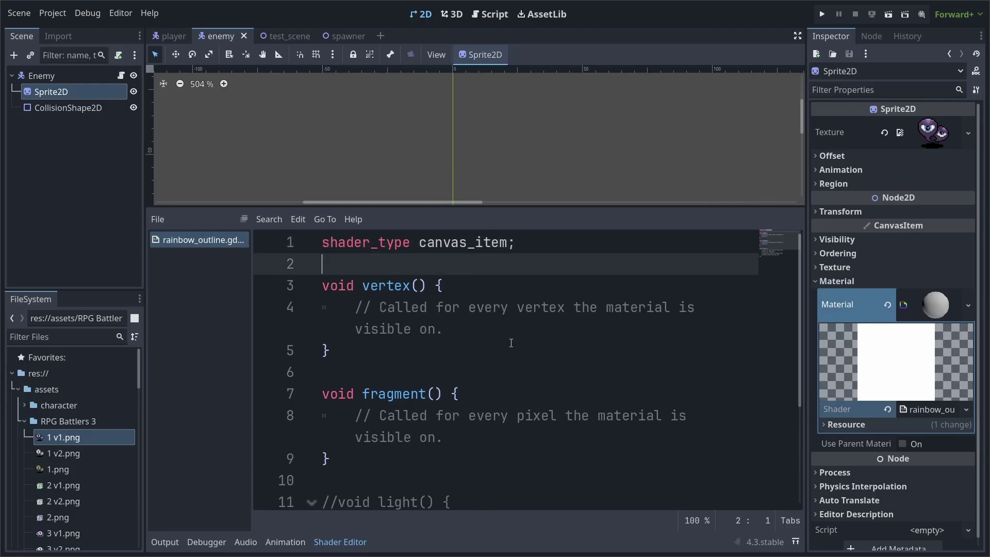
Replace the default shader code with the copied Rainbow Outline code.
key("ctrl+a")
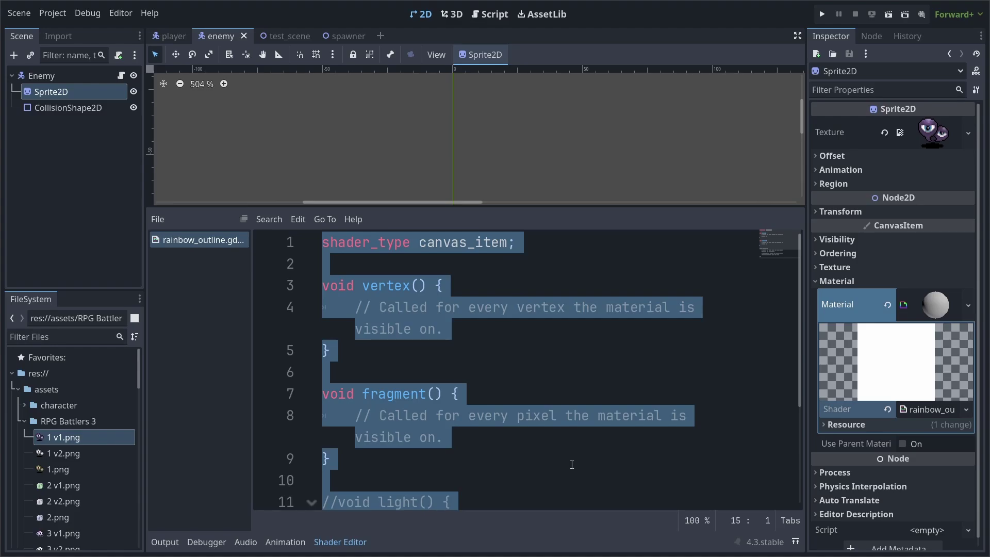
key("ctrl+v")
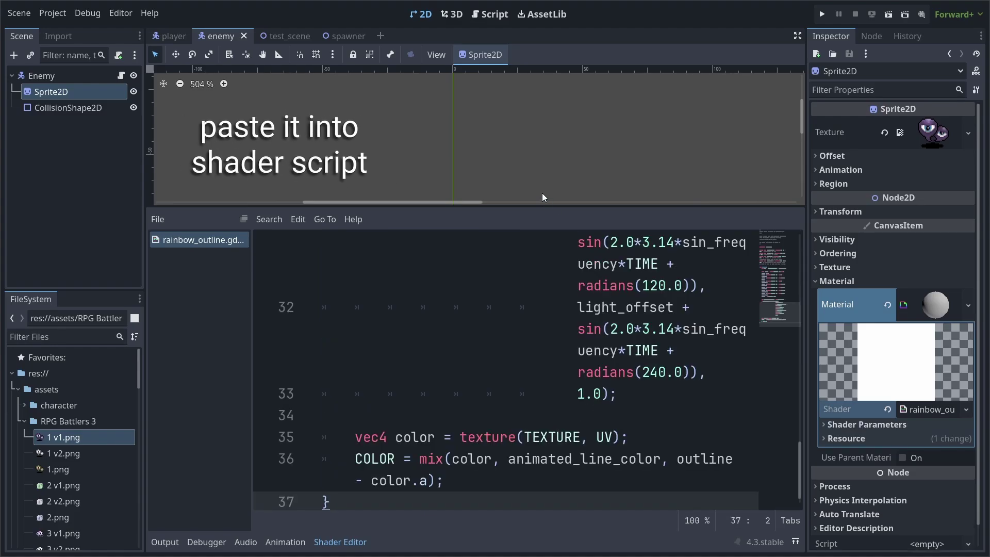
left_click_drag(542, 206, 545, 365)
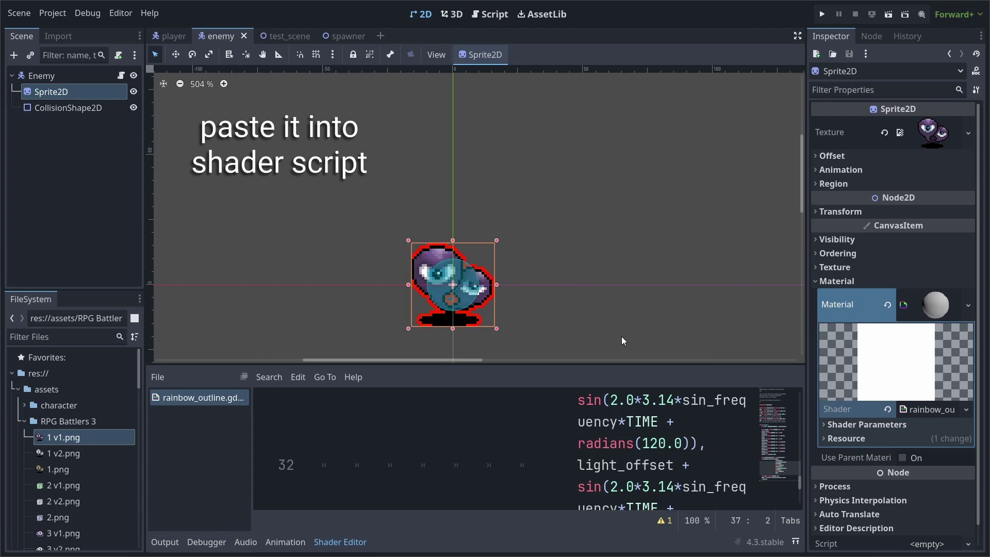
Set the shader's Sin Frequency parameter to 1 and hide the code panel.
left_click(831, 426)
scroll(843, 427, "down", 3)
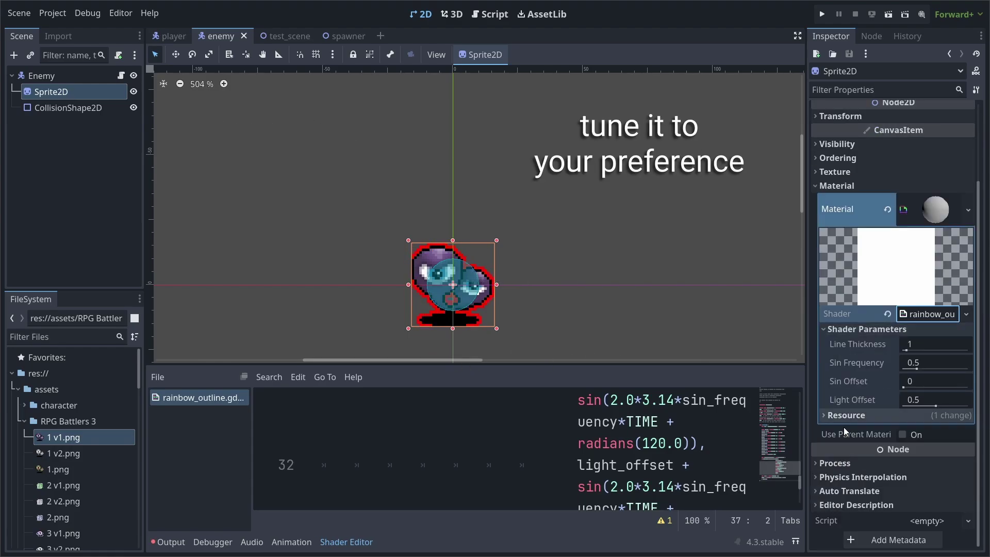
left_click(918, 361)
type("1")
key("Return")
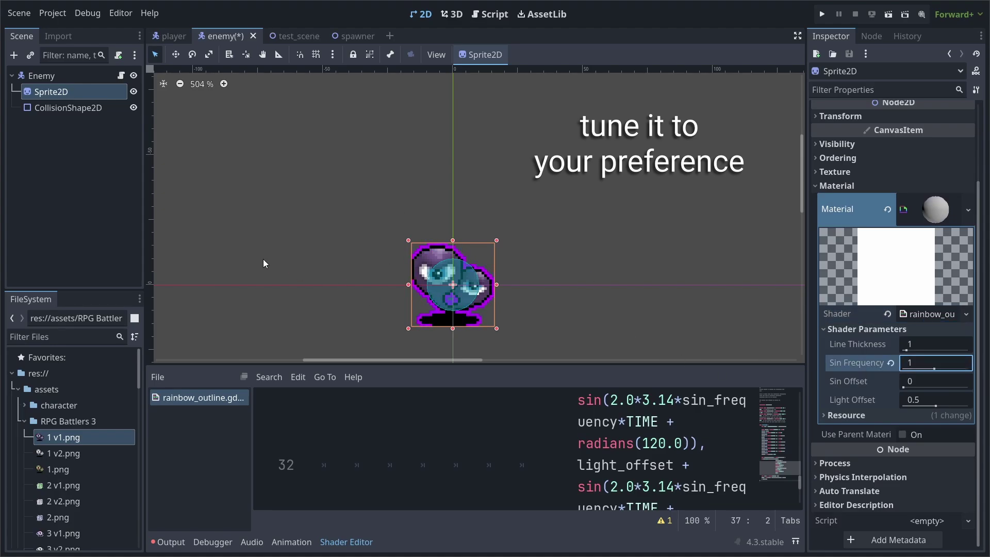
left_click(334, 543)
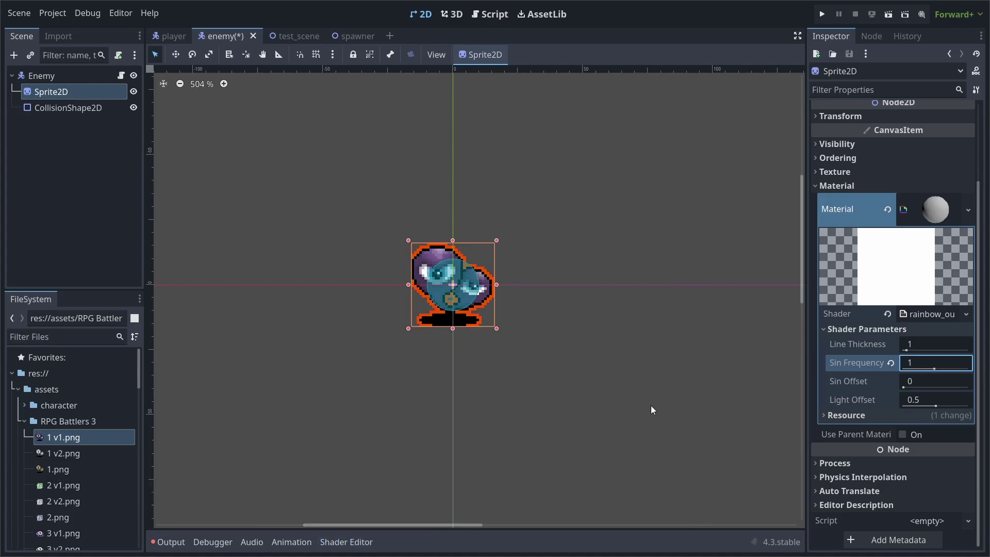
left_click(969, 209)
Save the outline material as Rainbow.tres in the Shaders folder and save the scene.
left_click(882, 374)
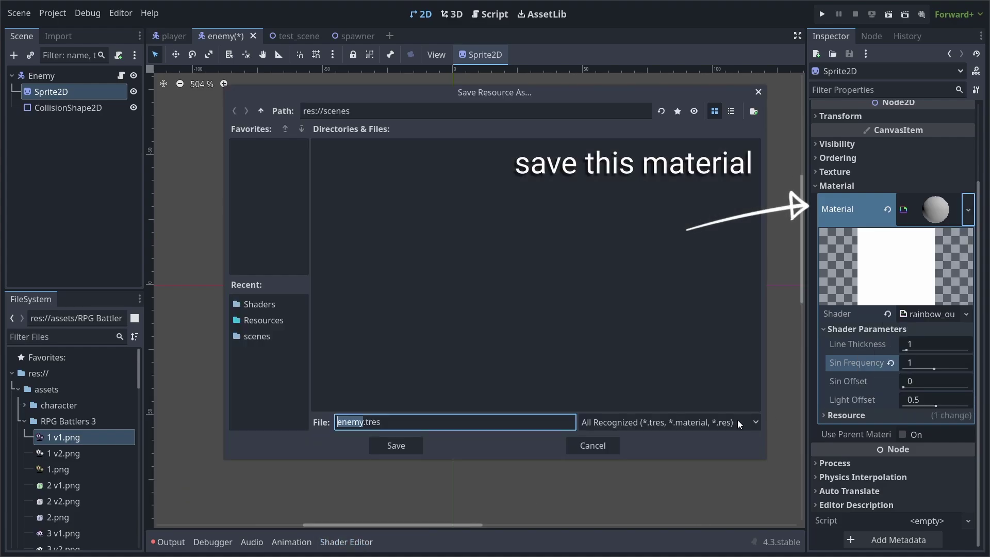
type("Rainbow")
key("BackSpace")
key("BackSpace")
left_click(260, 111)
double_click(495, 171)
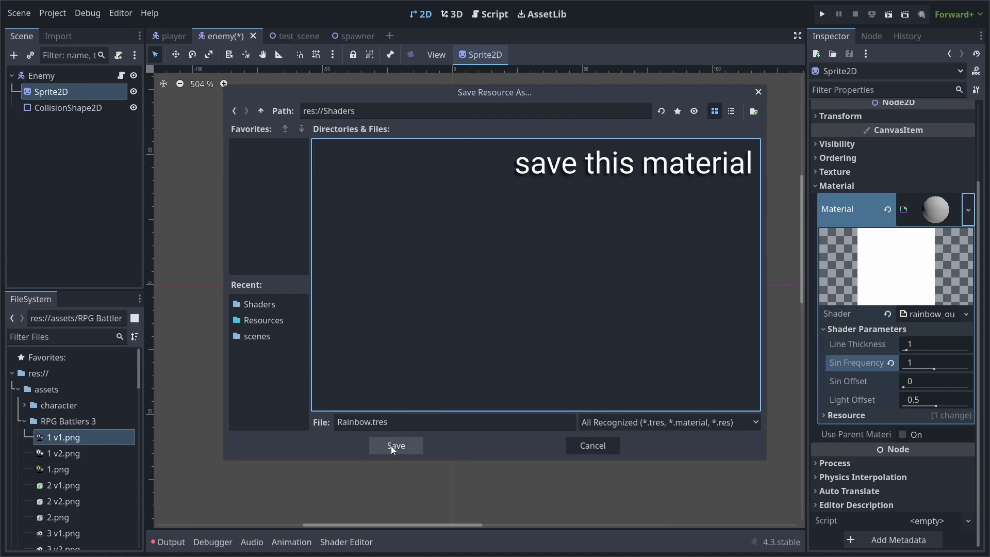
left_click(396, 446)
key("ctrl+s")
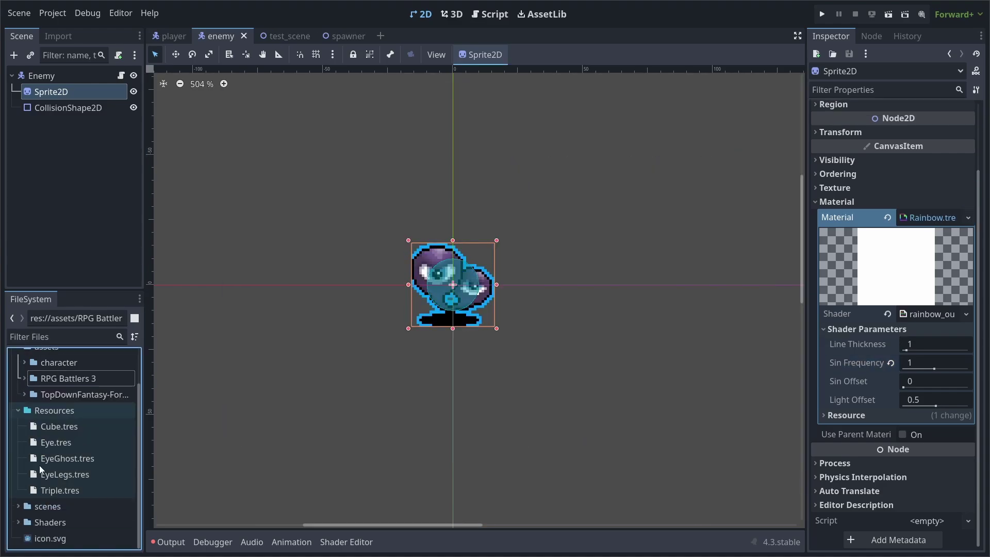
Tint the Shaders folder pink in the FileSystem dock.
right_click(64, 523)
mouse_move(106, 395)
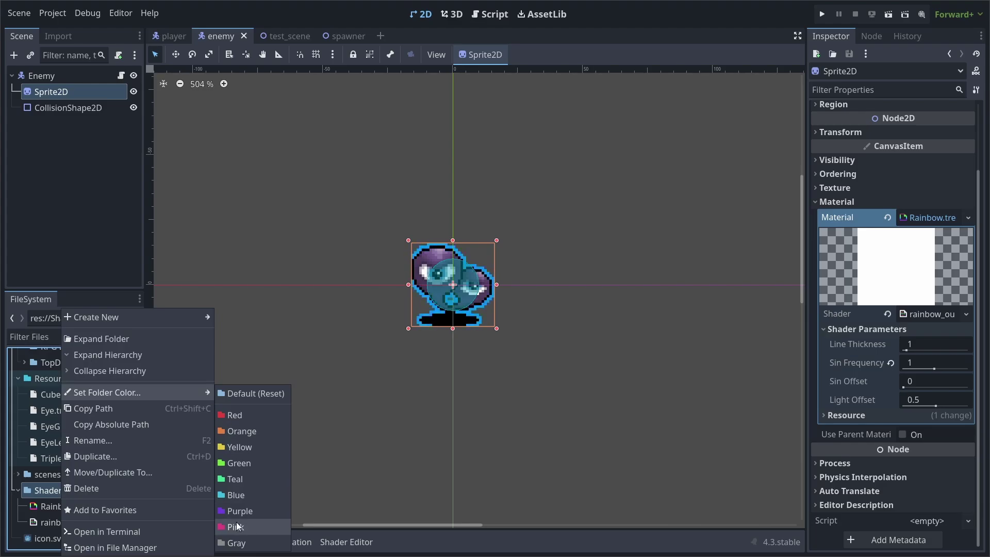
left_click(239, 525)
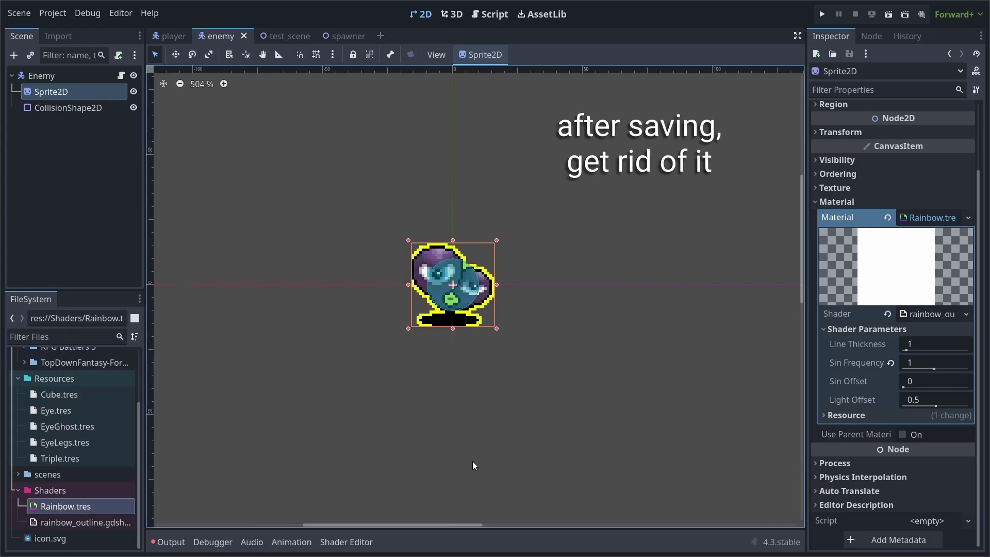
Clear the sprite's material and save the enemy scene.
left_click(888, 217)
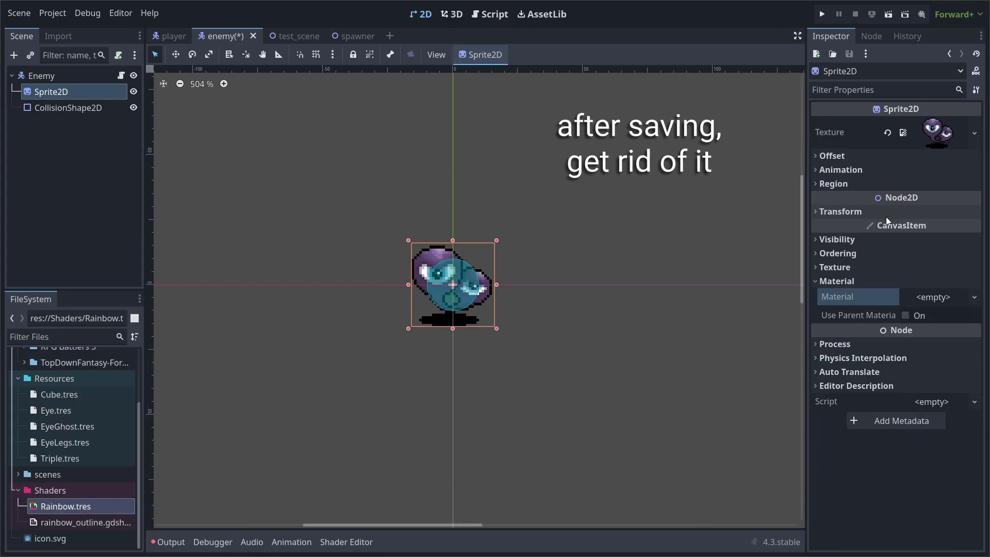
key("ctrl+s")
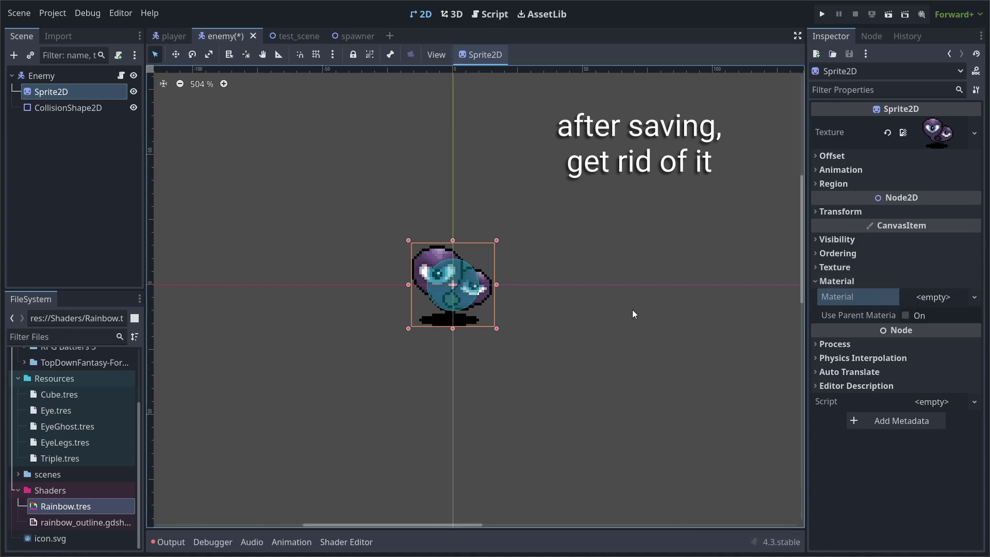
left_click(122, 75)
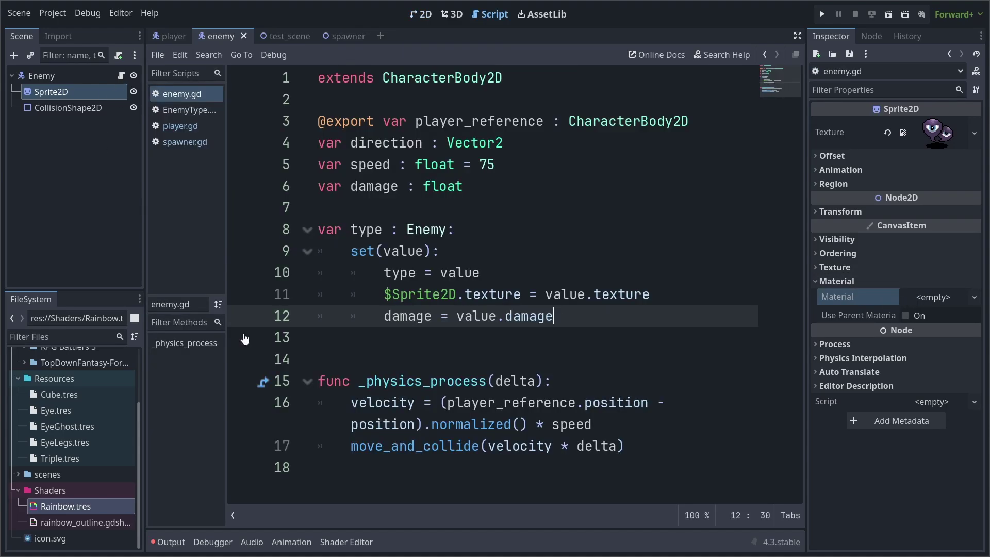
Add an 'elite : bool = false' variable whose setter applies Rainbow.tres and 1.5 scale.
key("ctrl+shift+F11")
left_click(603, 180)
key("Return")
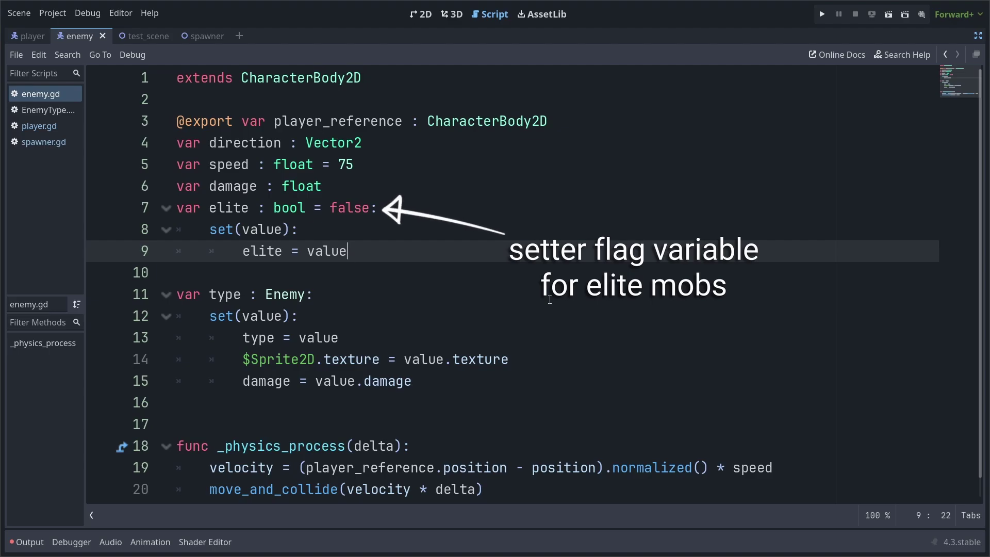
key("Return")
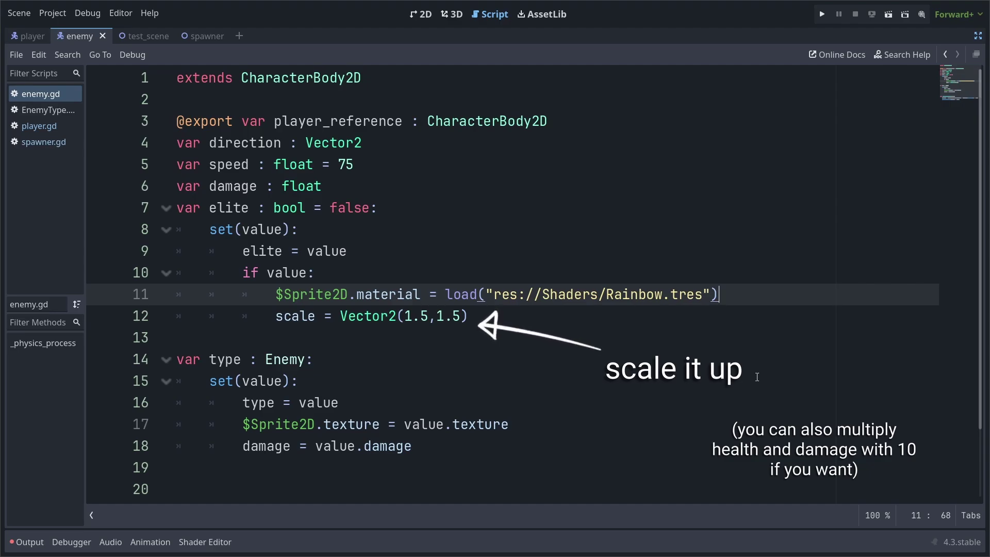
Restore the side docks and select the Elite timer node in the spawner scene.
left_click(978, 36)
left_click(341, 35)
left_click(75, 207)
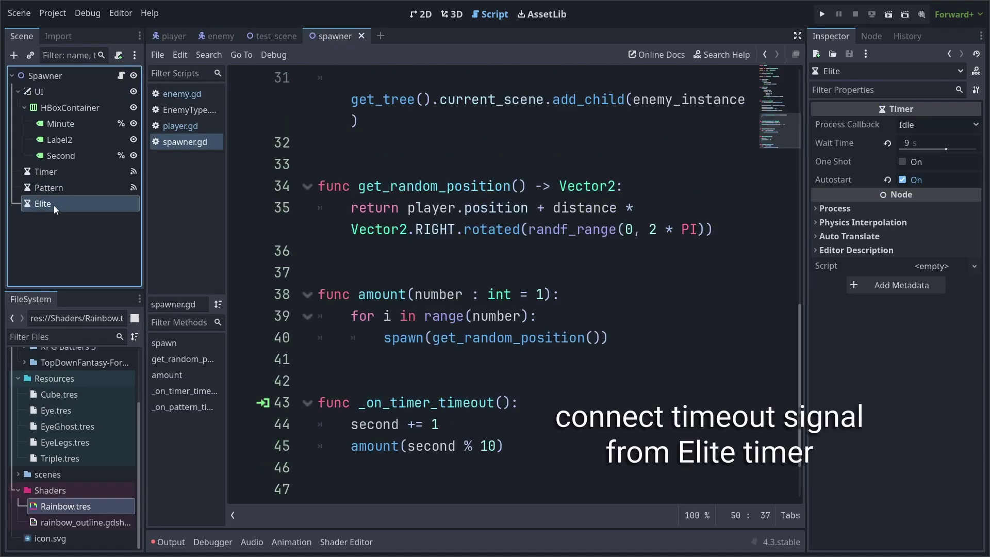
Connect the Elite timer's timeout signal to _on_elite_timeout.
left_click(871, 36)
double_click(854, 110)
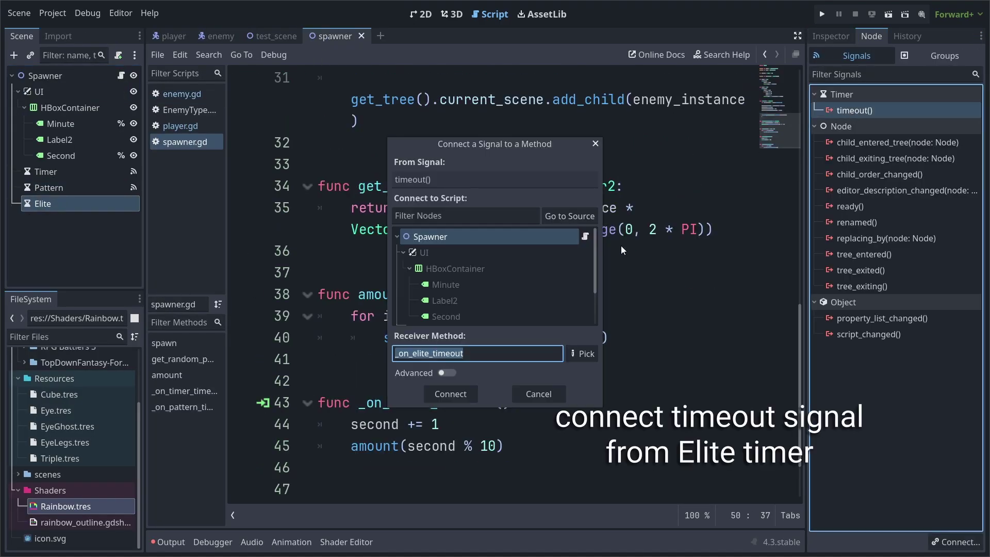
left_click(466, 395)
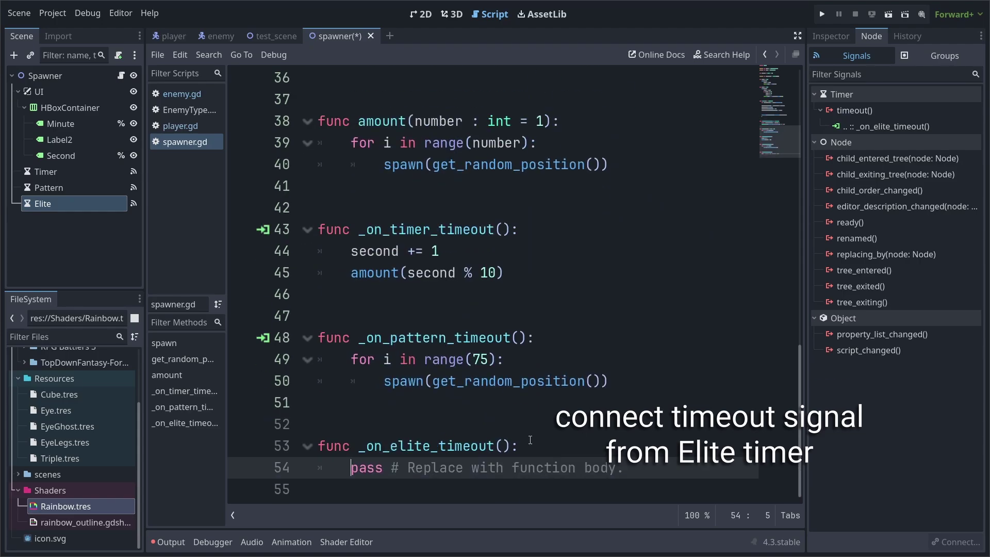
Add an 'elite : bool = false' parameter to the spawn function.
key("ctrl+shift+F11")
scroll(670, 309, "up", 7)
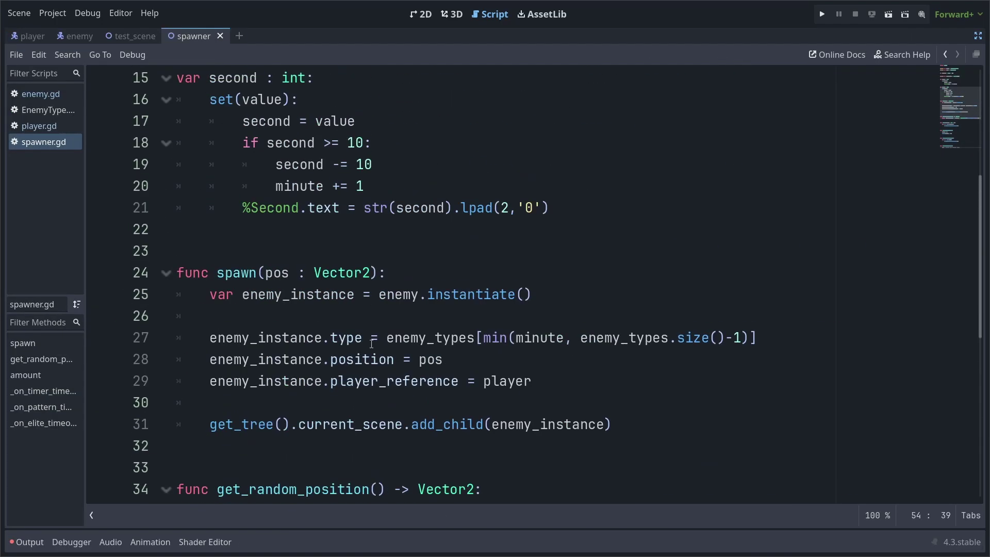
scroll(671, 309, "down", 1)
left_click(699, 208)
key("Left")
key("Left")
type(", elite : bool = false")
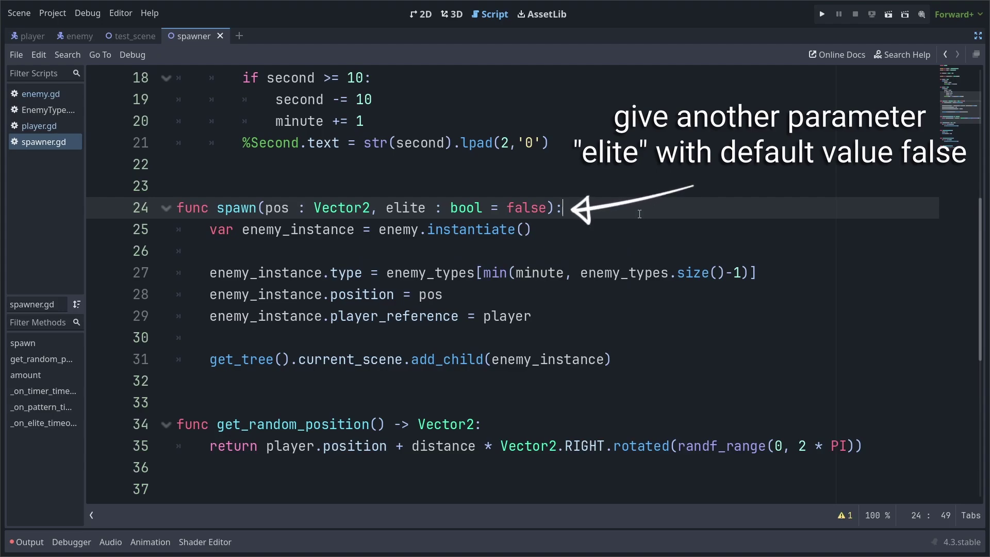
Pass elite to each enemy instance and call spawn(get_random_position(), true) in _on_elite_timeout.
left_click(548, 318)
key("Return")
type("enemy_instance.elite = elite")
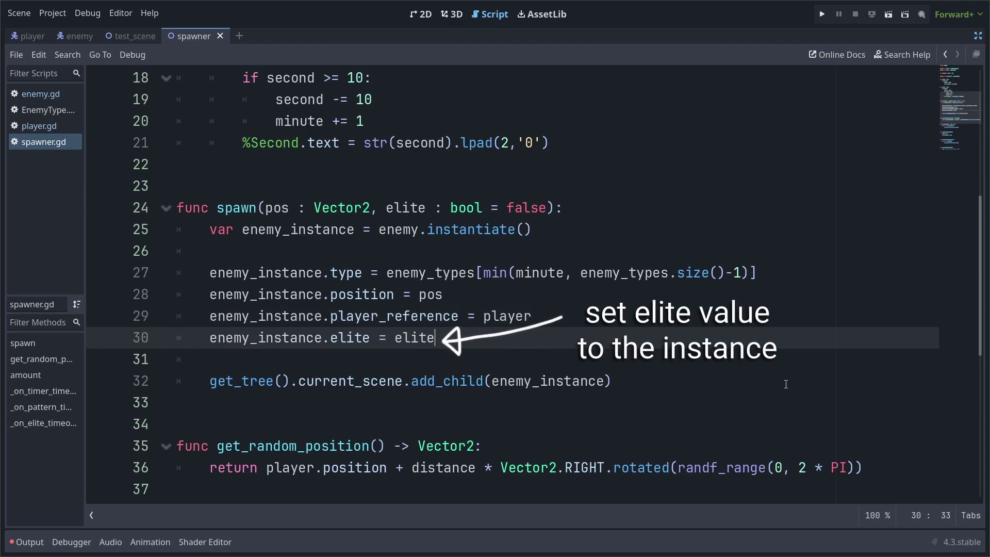
scroll(729, 364, "down", 4)
scroll(575, 463, "down", 2)
left_click(577, 462)
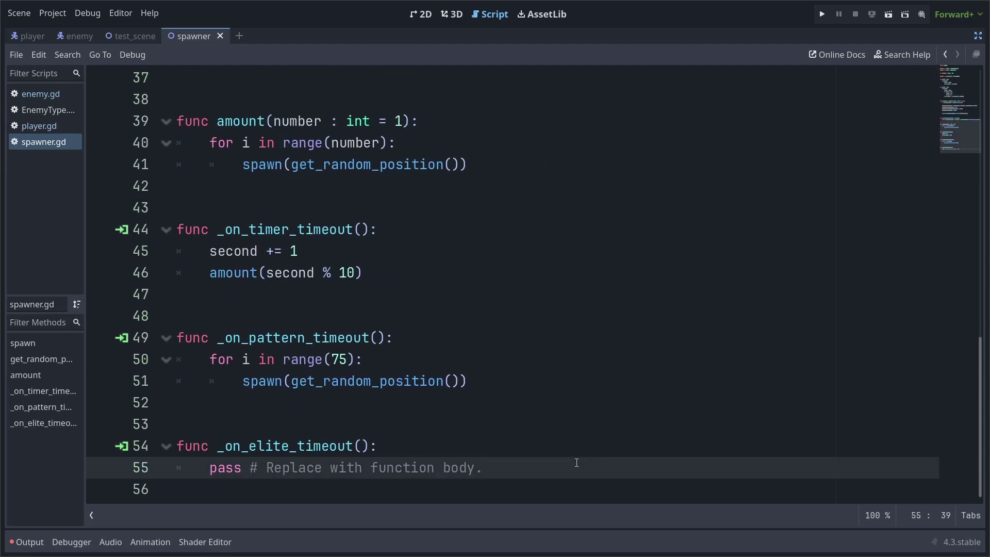
type("spawn(get_random_position(), true)")
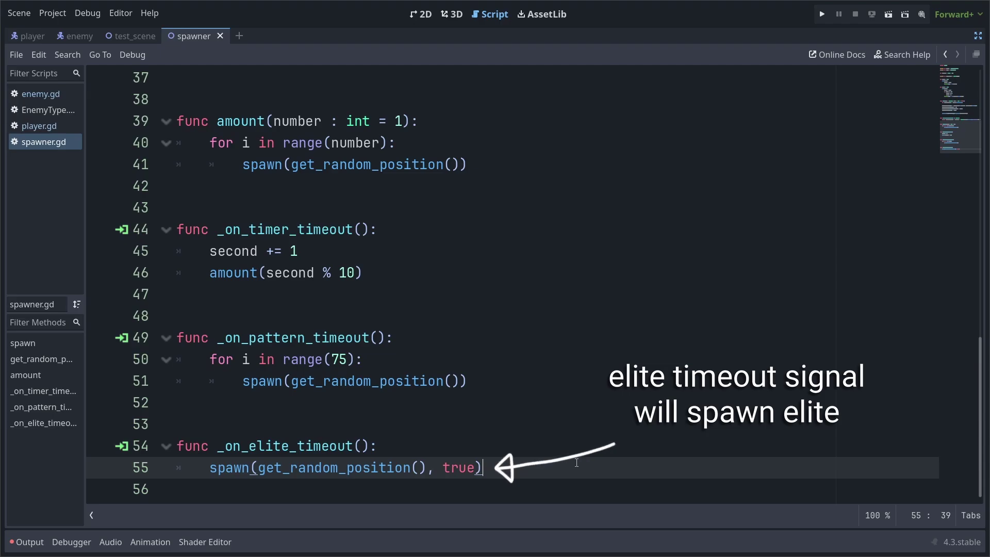
Test-run the game to confirm an enlarged, rainbow-outlined elite enemy spawns.
key("F6")
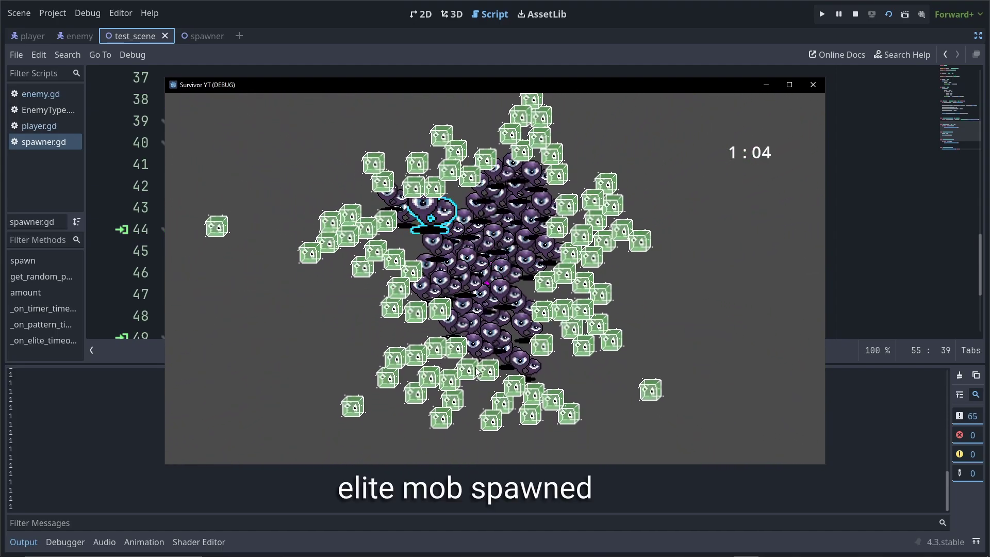
key("F8")
key("ctrl+shift+F11")
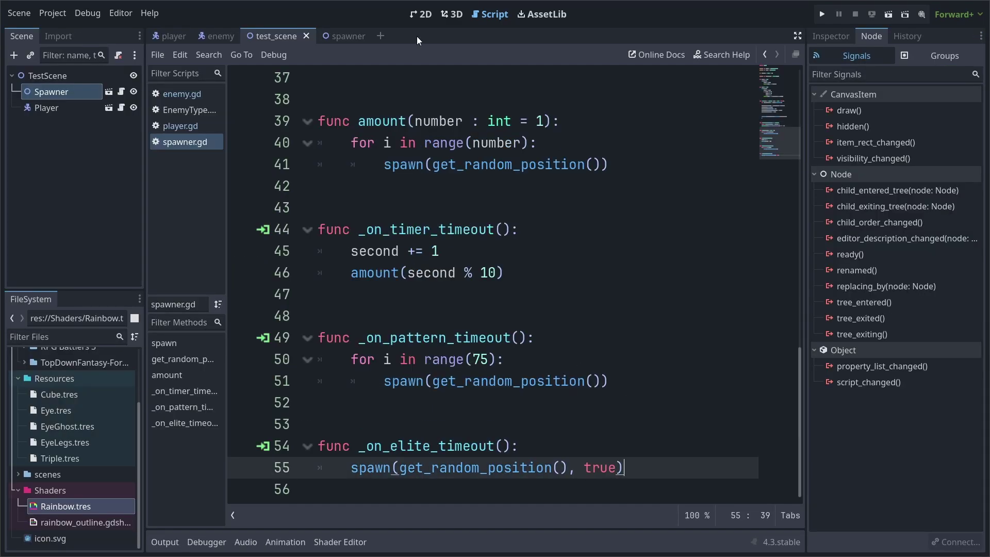
left_click(420, 14)
left_click(48, 76)
Add a Parallax2D node to TestScene, placed above Spawner.
key("ctrl+a")
type("p")
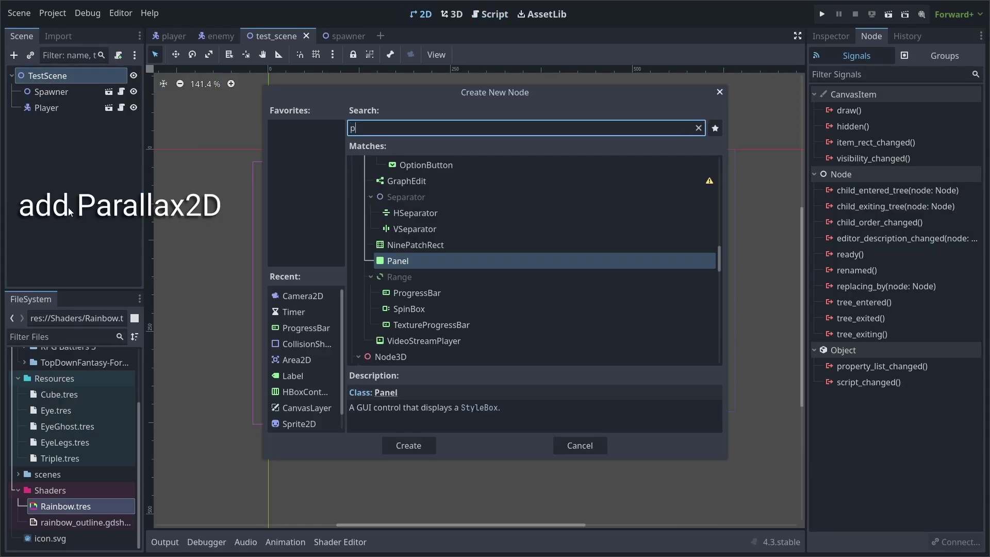
type("ara")
key("Return")
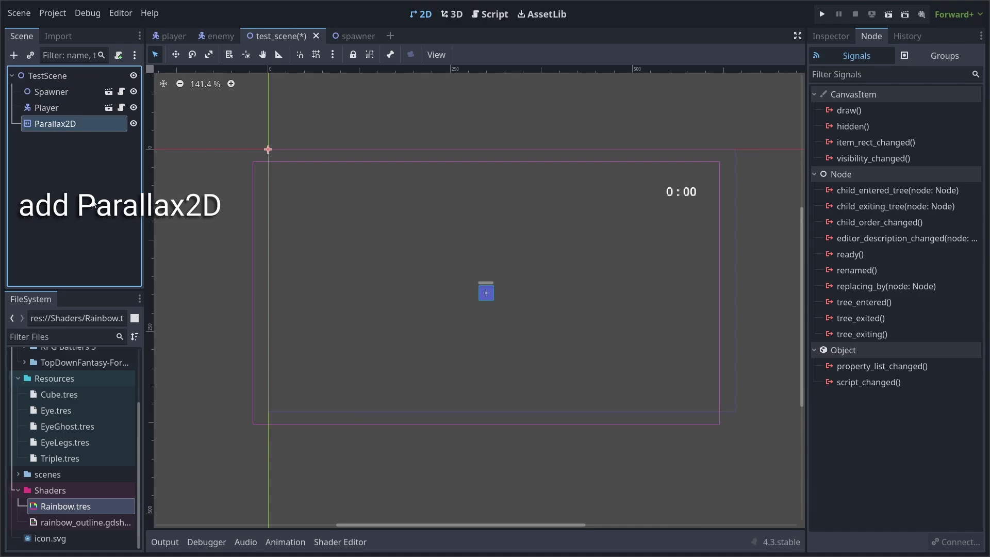
left_click_drag(62, 92, 62, 88)
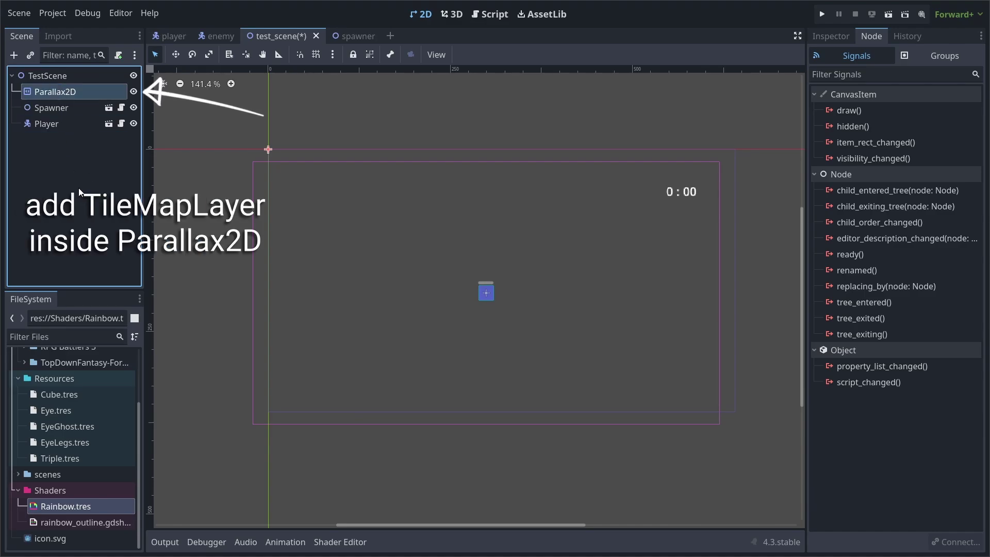
Add a TileMapLayer inside Parallax2D and give it a new empty TileSet.
key("ctrl+a")
type("tilema")
key("Down")
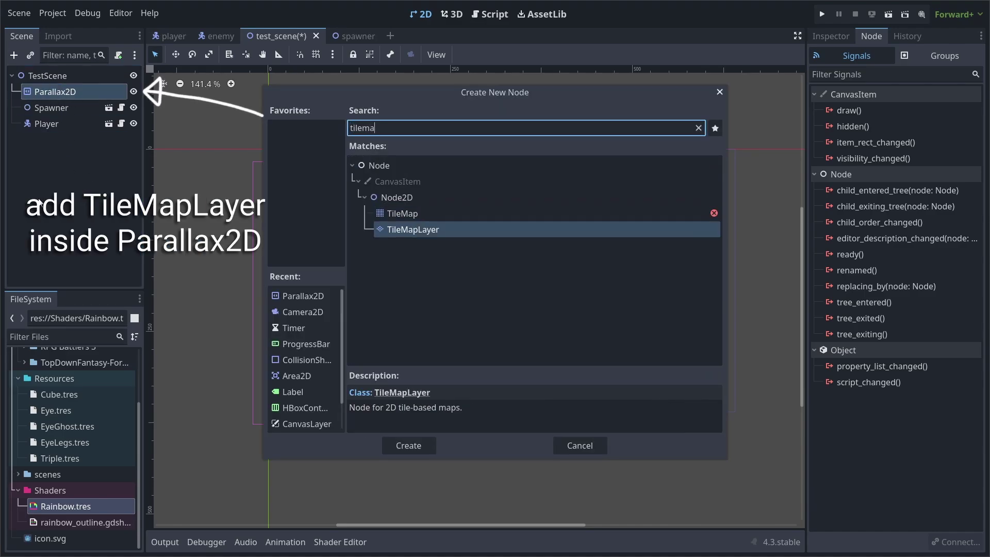
key("Return")
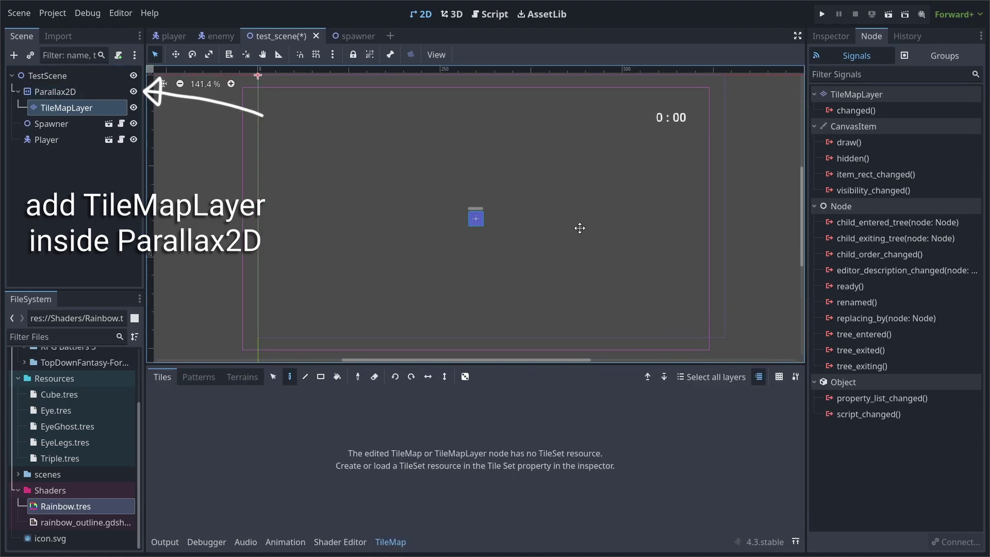
left_click(931, 143)
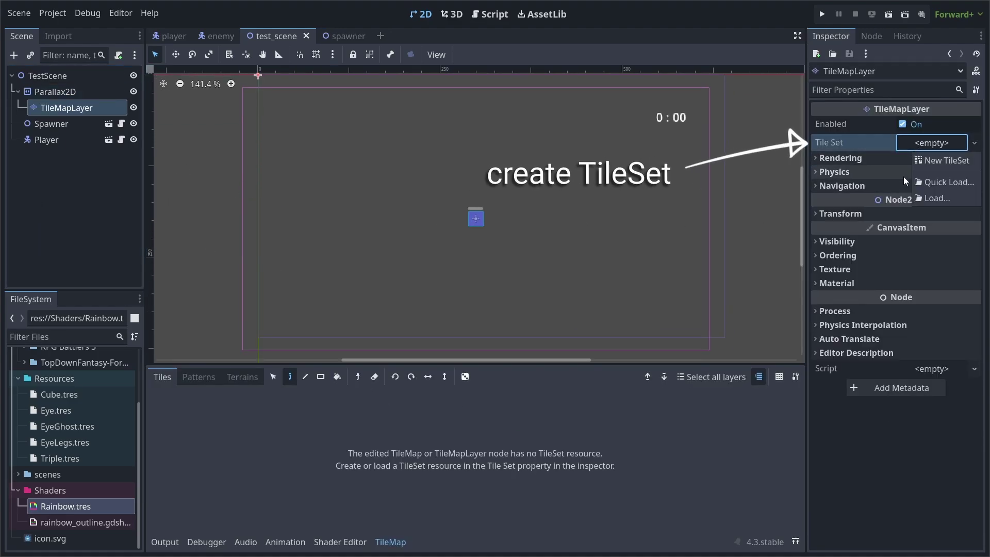
left_click(926, 166)
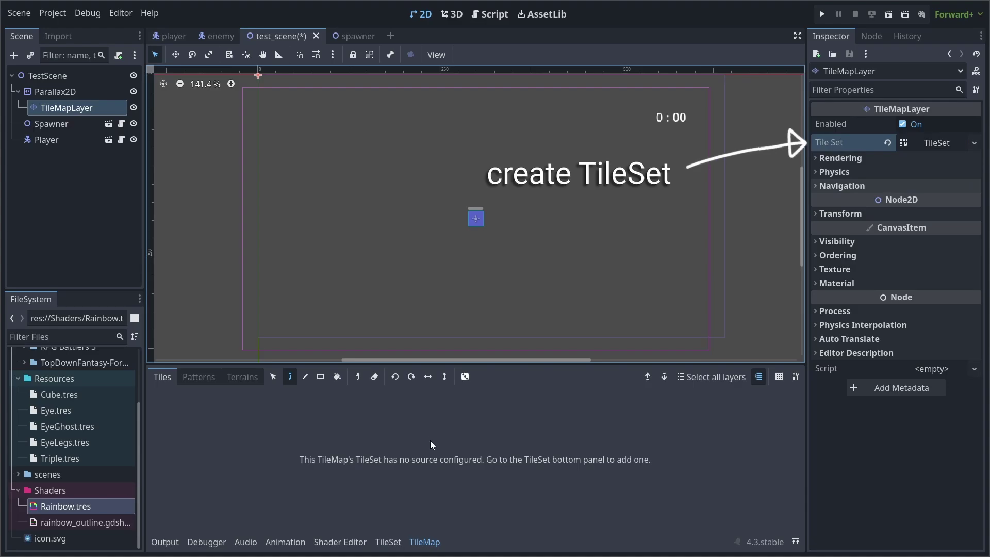
left_click(385, 541)
Add Tileset.png from the TopDownFantasy Tiles folder as an auto-created atlas source.
scroll(110, 441, "up", 3)
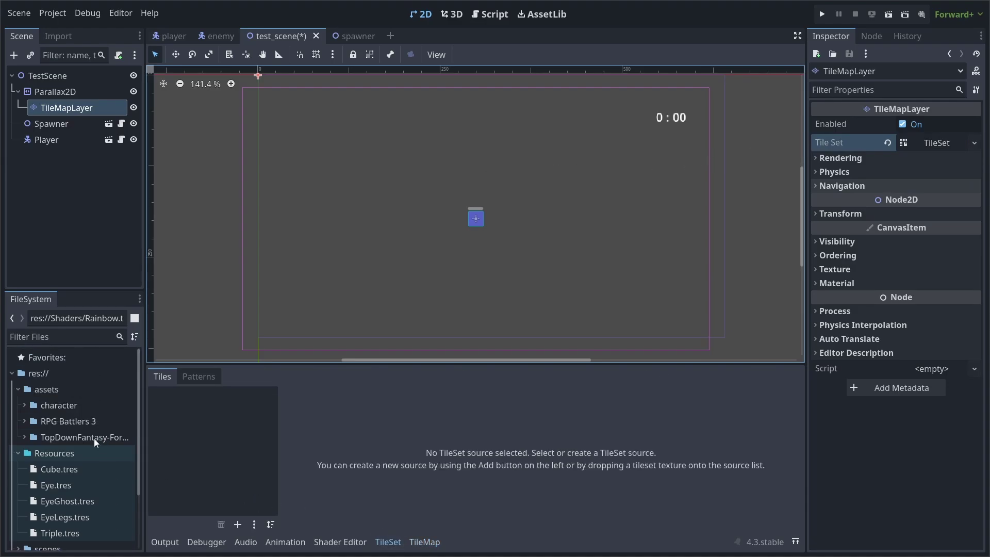
left_click(25, 436)
scroll(77, 454, "down", 2)
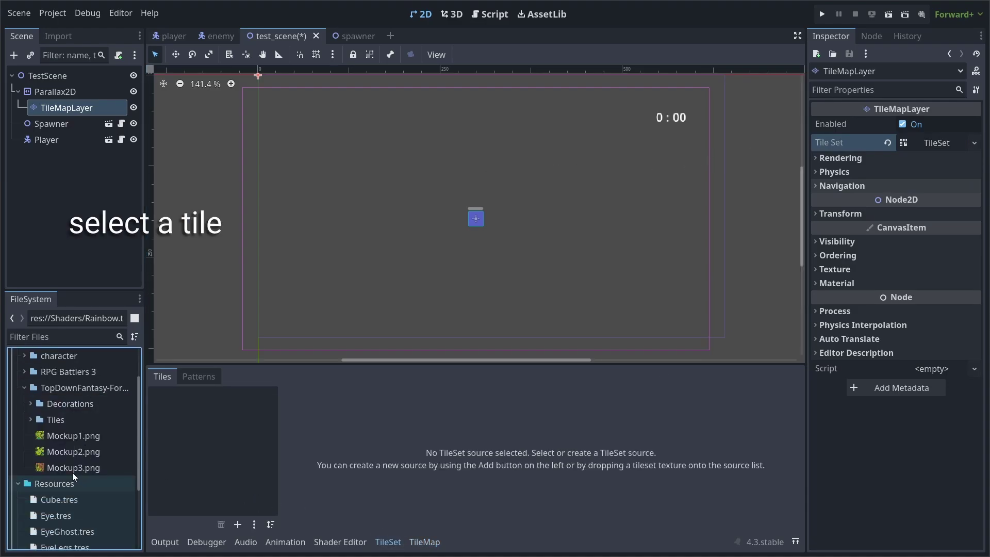
left_click(31, 419)
left_click_drag(68, 452, 206, 450)
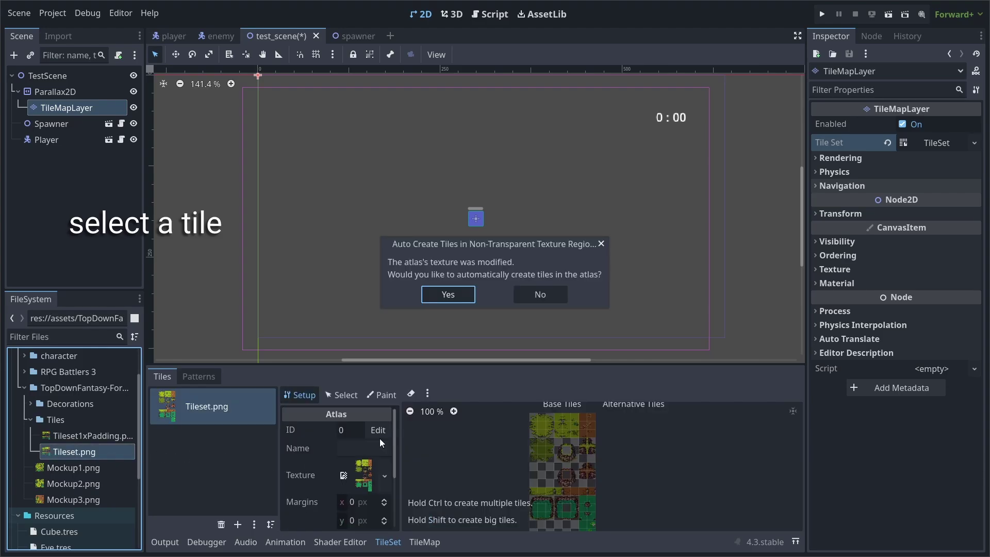
left_click(526, 296)
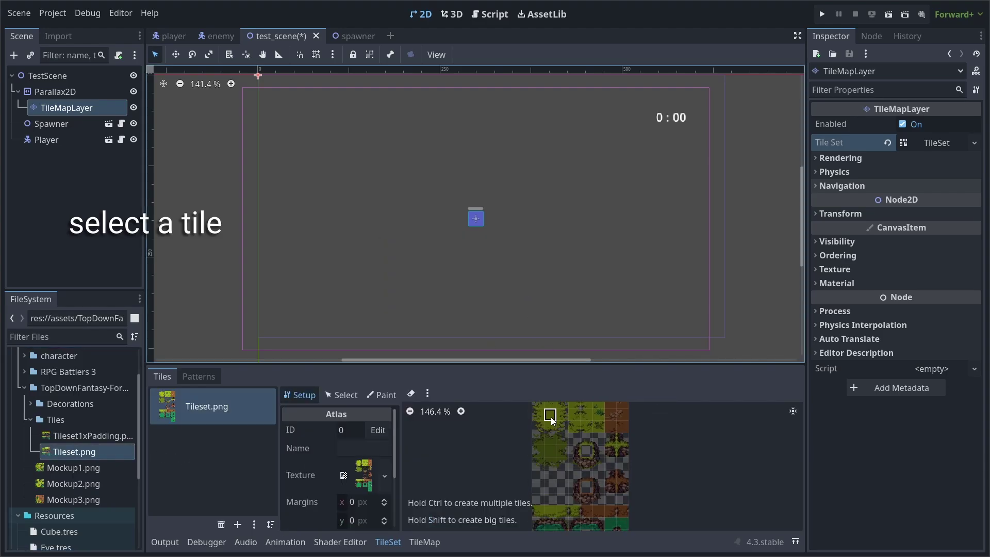
Paint a large plain-grass rectangle covering the camera area.
left_click(424, 542)
left_click(495, 410)
scroll(375, 235, "down", 1)
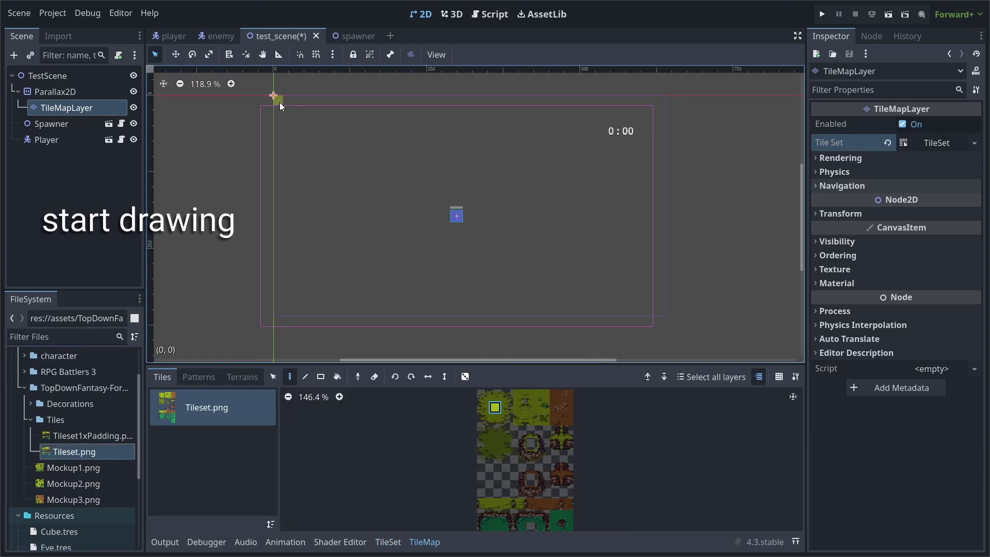
left_click_drag(280, 102, 541, 313, "ctrl+shift")
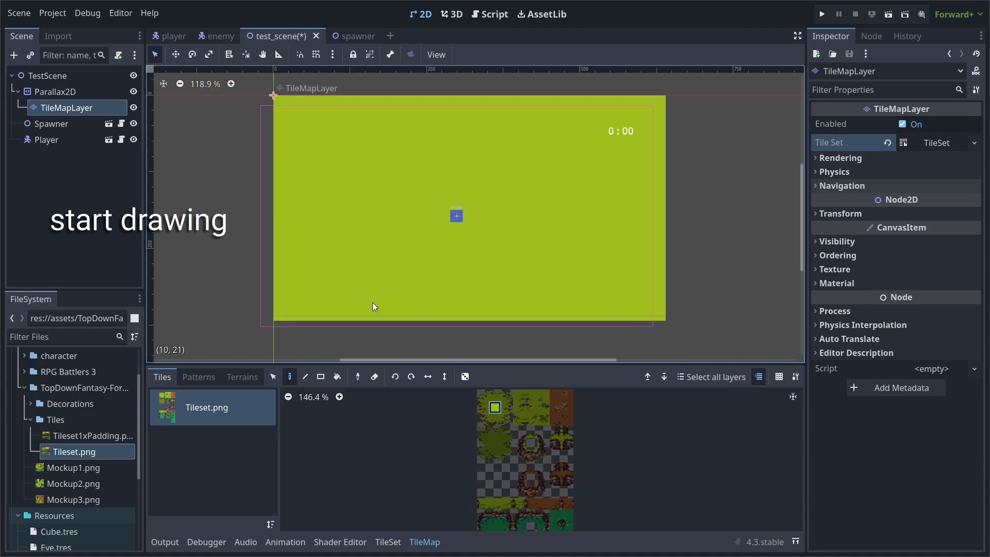
left_click(388, 542)
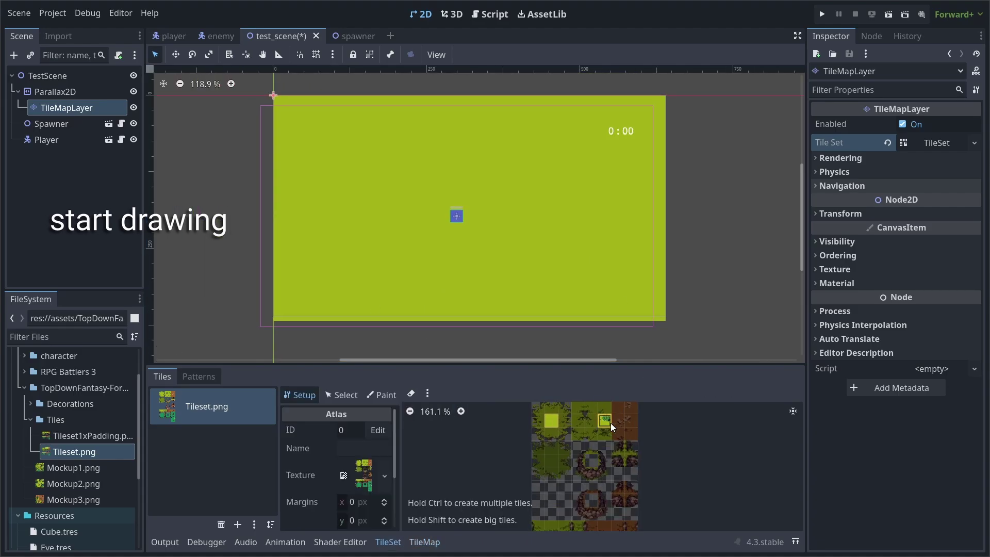
left_click(424, 542)
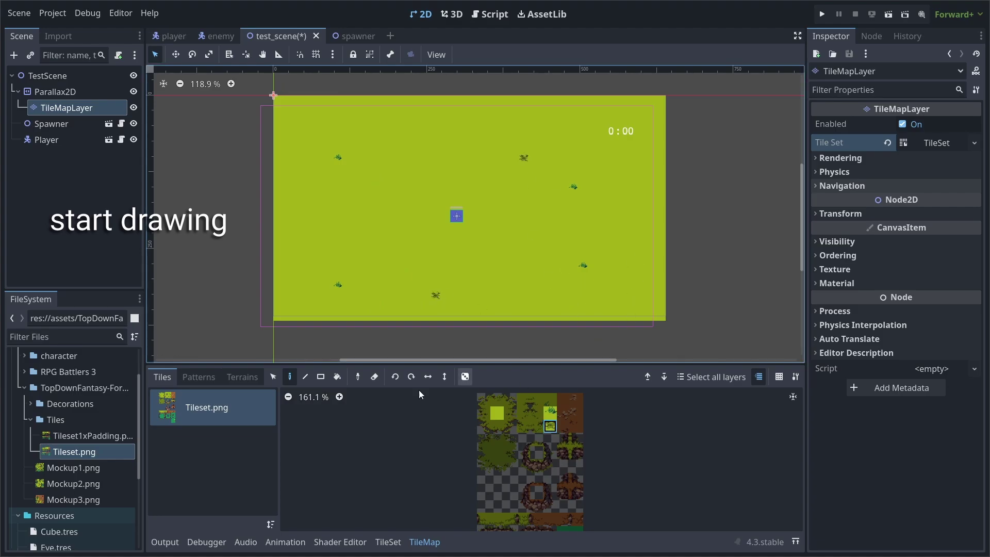
Rename the grass layer Ground and add a second TileMapLayer named Decoration under Parallax2D.
double_click(73, 110)
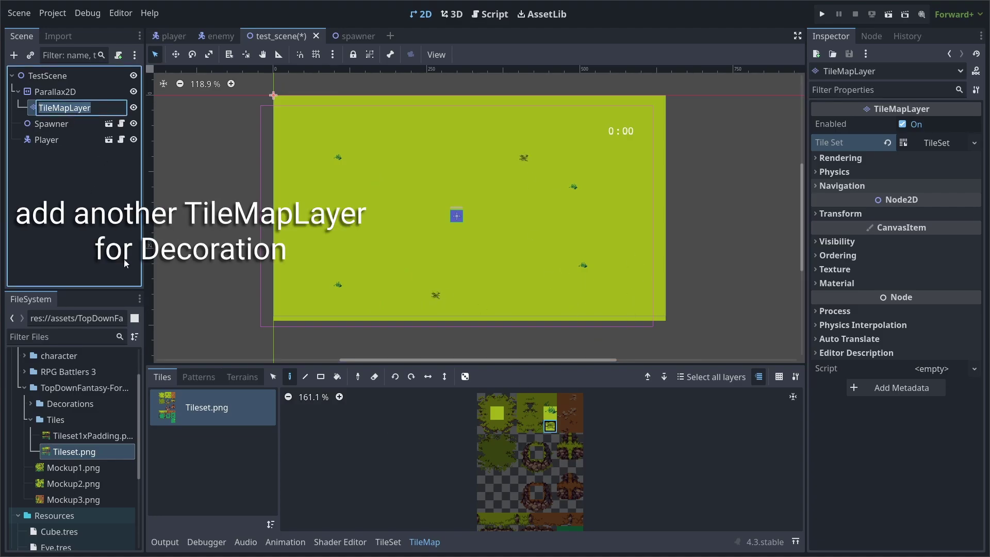
type("Ground")
left_click(55, 92)
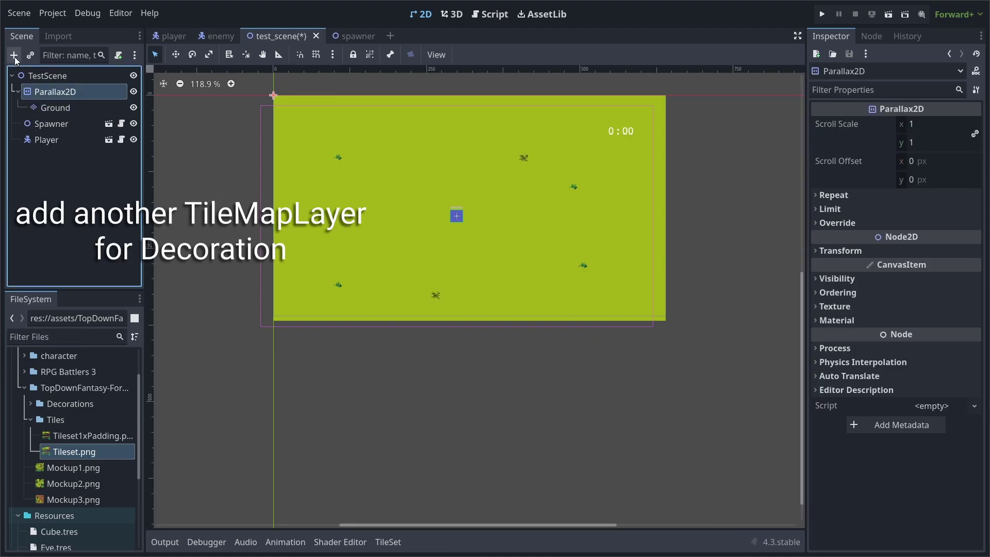
left_click(14, 54)
type("tilemap")
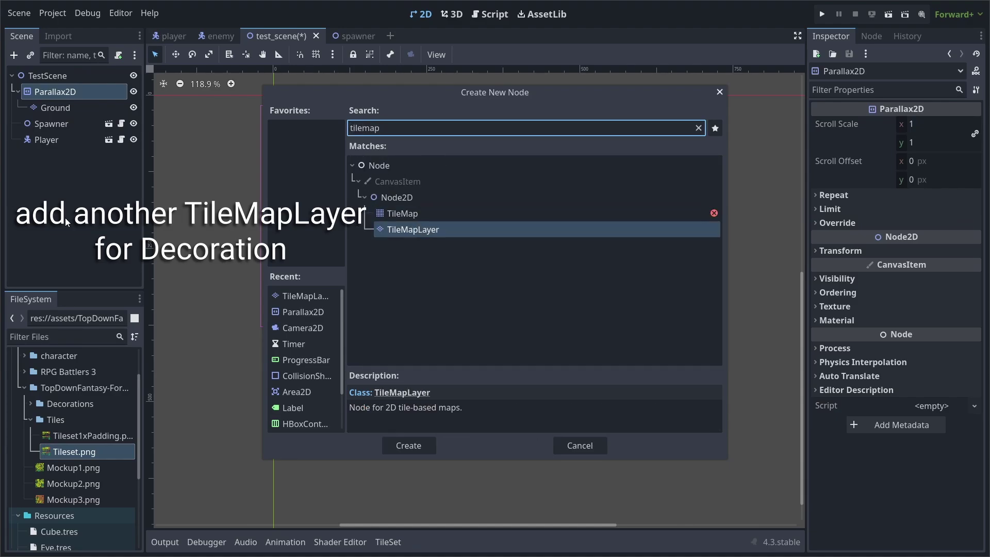
key("Down")
key("Return")
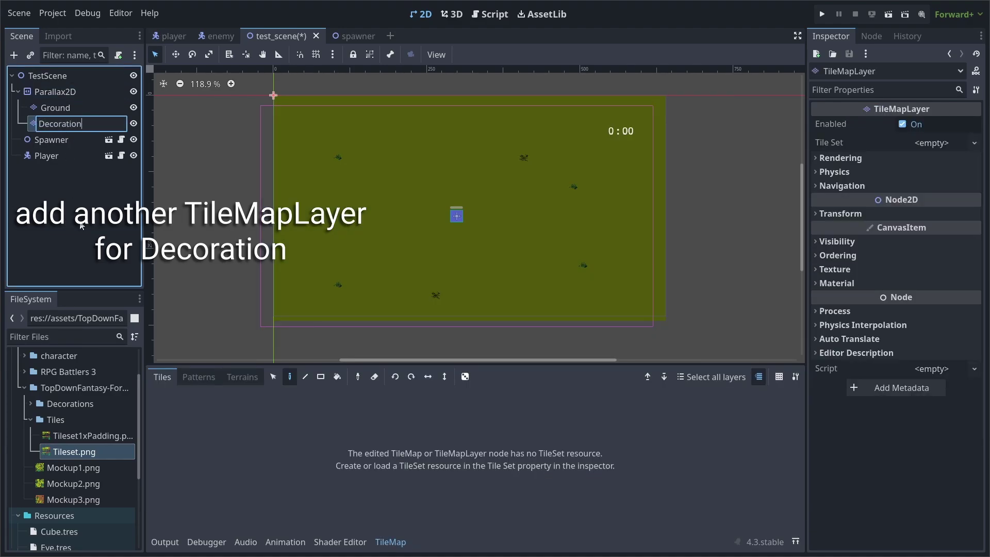
key("Return")
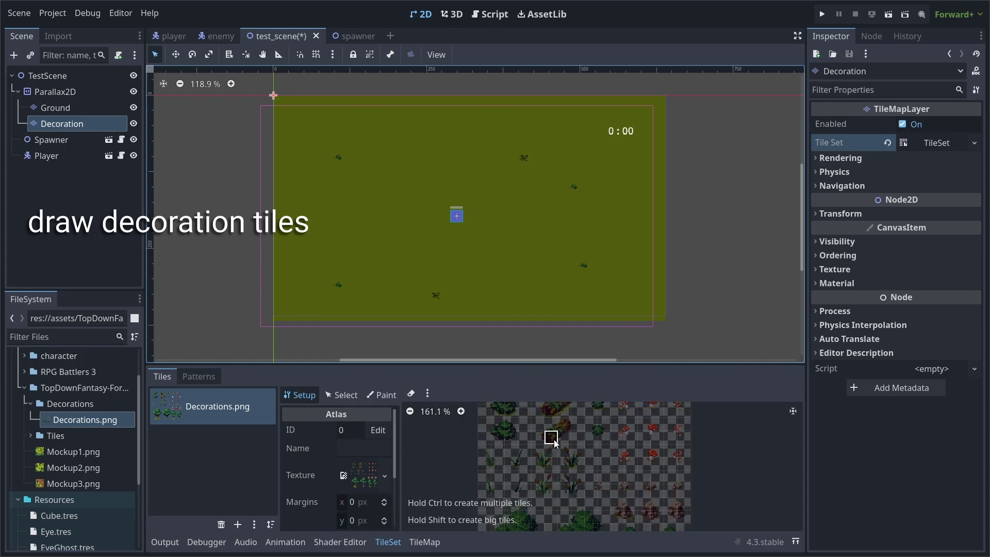
Define the log as a multi-cell tile and paint logs and other decorations over the grass.
left_click_drag(548, 427, 577, 440, "shift")
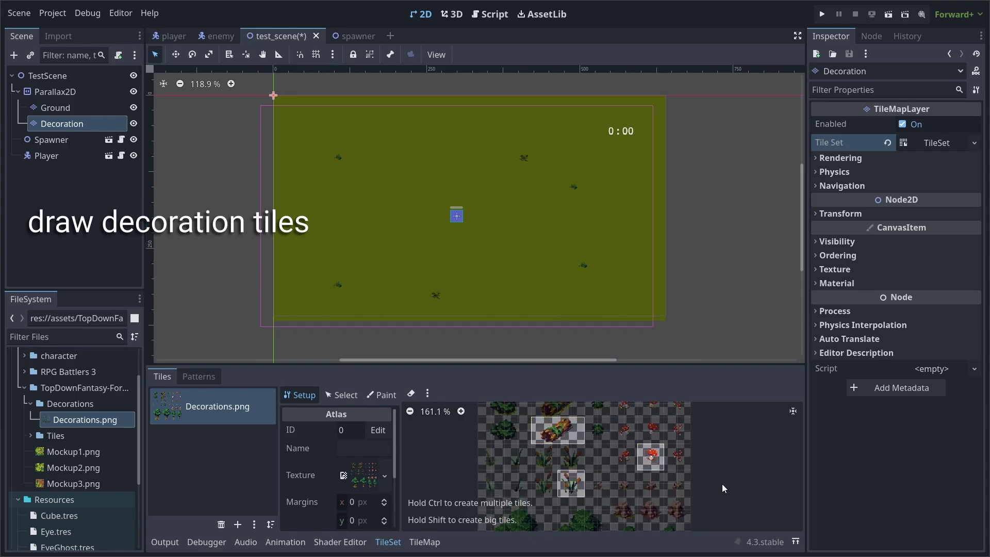
left_click(424, 542)
left_click(503, 423)
left_click(356, 256)
left_click(516, 476)
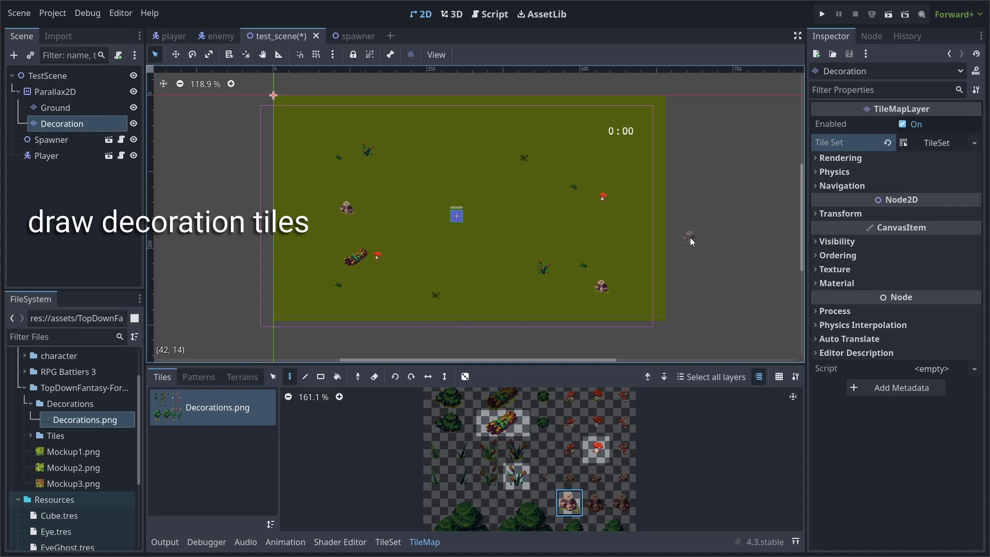
Set the Parallax2D Repeat Size width to 640.
left_click(326, 296)
scroll(676, 119, "up", 8)
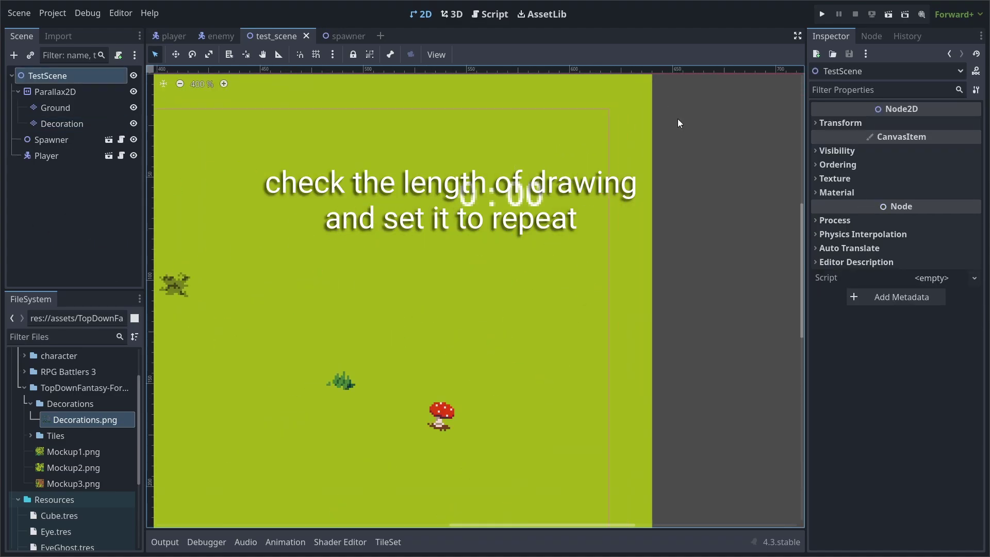
scroll(583, 76, "up", 2)
scroll(557, 76, "down", 2)
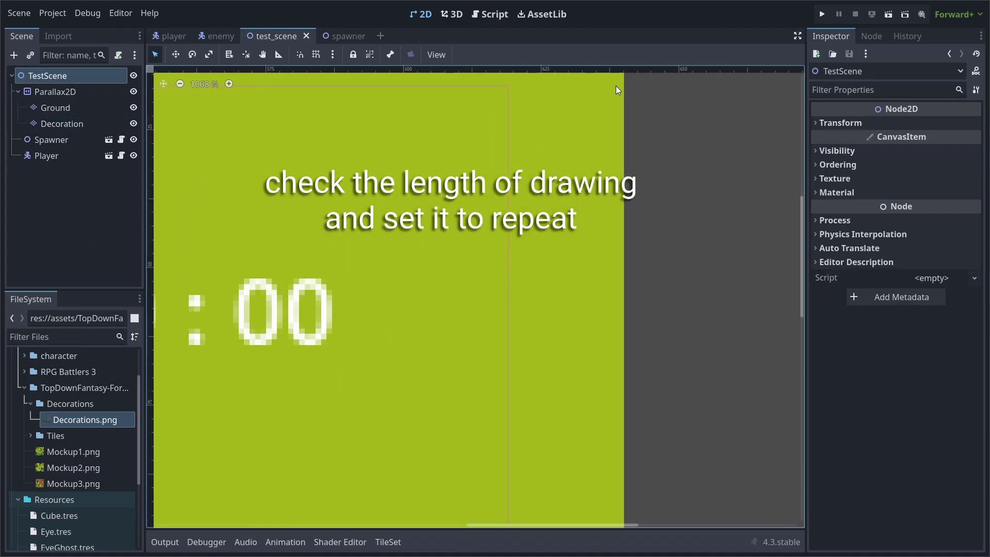
scroll(617, 89, "up", 2)
left_click(60, 94)
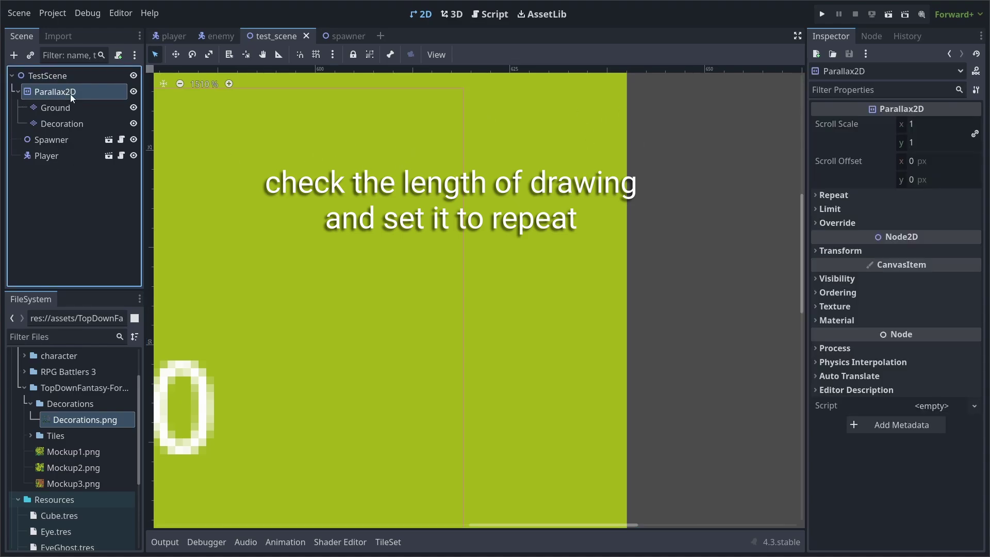
left_click(834, 225)
left_click(920, 210)
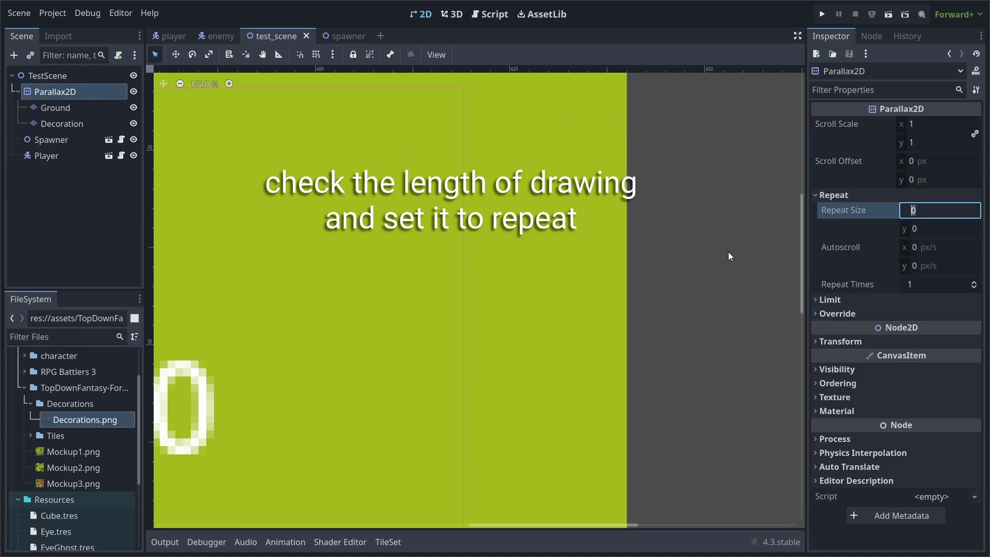
type("640")
key("Return")
Set the Parallax2D Repeat Size height to 360 so the grass also tiles vertically.
scroll(315, 378, "down", 10)
scroll(314, 378, "down", 5)
scroll(314, 378, "up", 20)
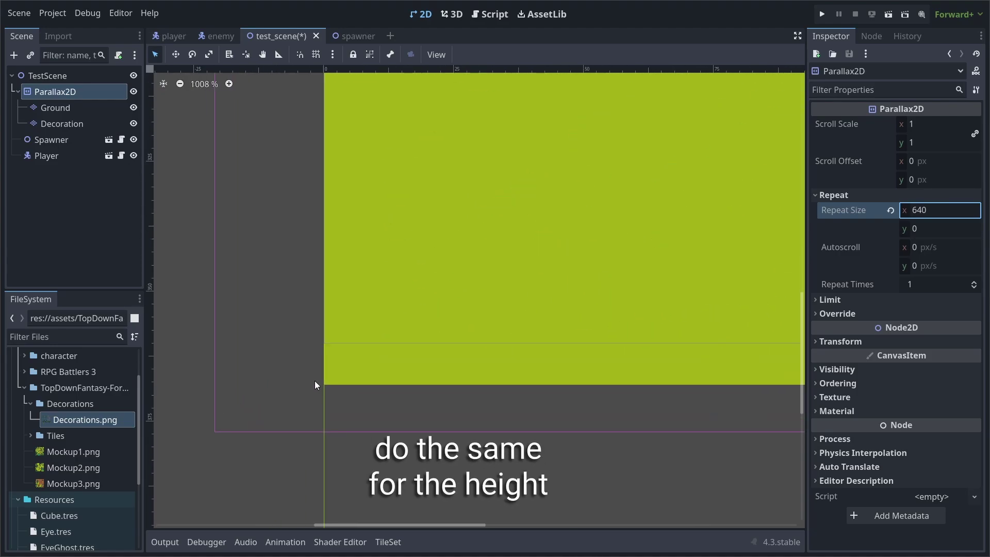
left_click(323, 291)
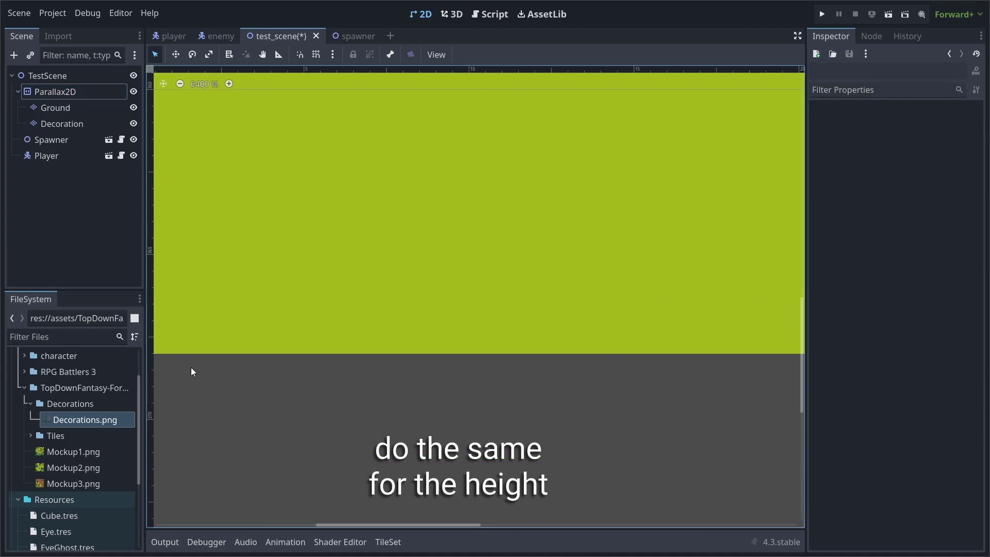
left_click(275, 223)
left_click(937, 228)
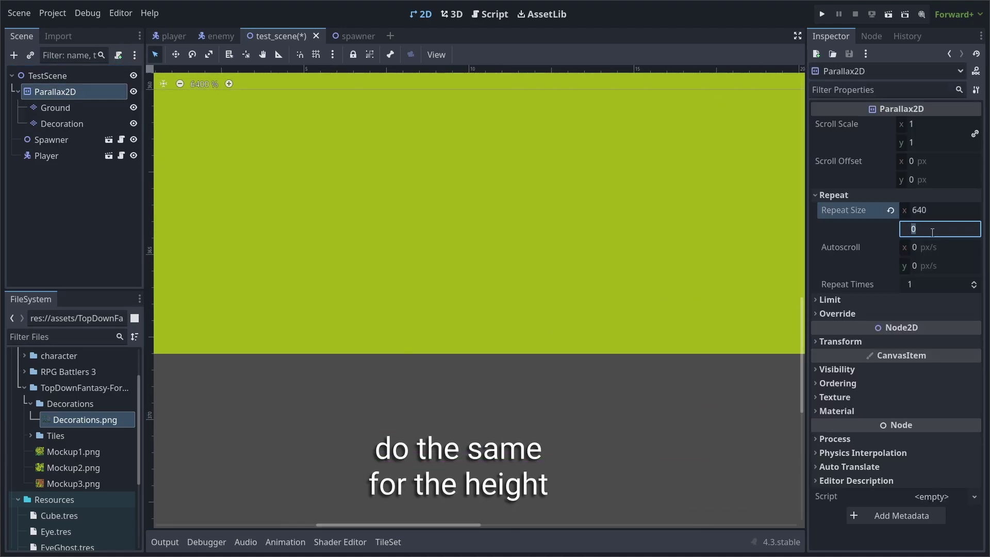
type("360")
key("Return")
scroll(327, 327, "down", 6)
left_click(524, 294)
scroll(516, 289, "down", 9)
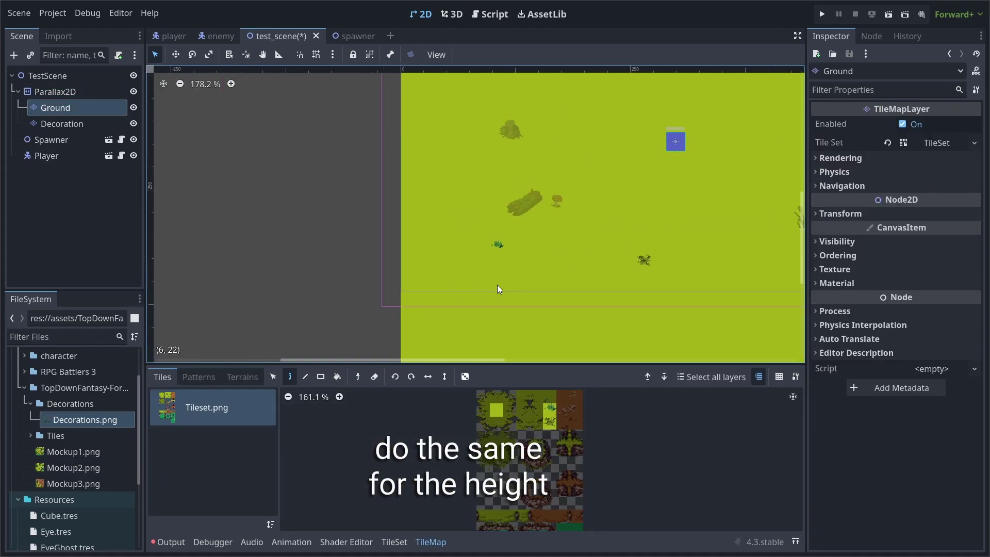
left_click(47, 76)
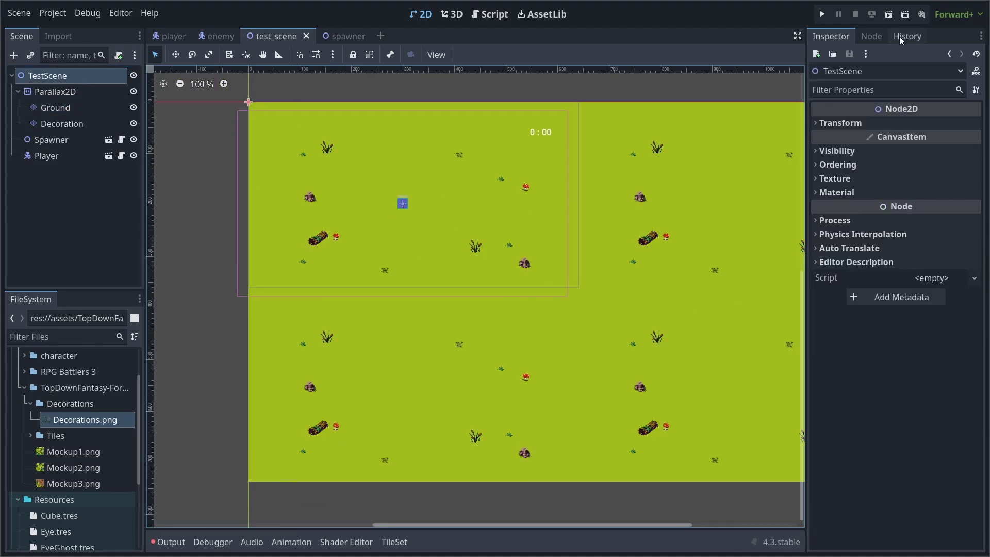
Run the game and walk the player across the repeating grass field.
left_click(889, 13)
key("Down")
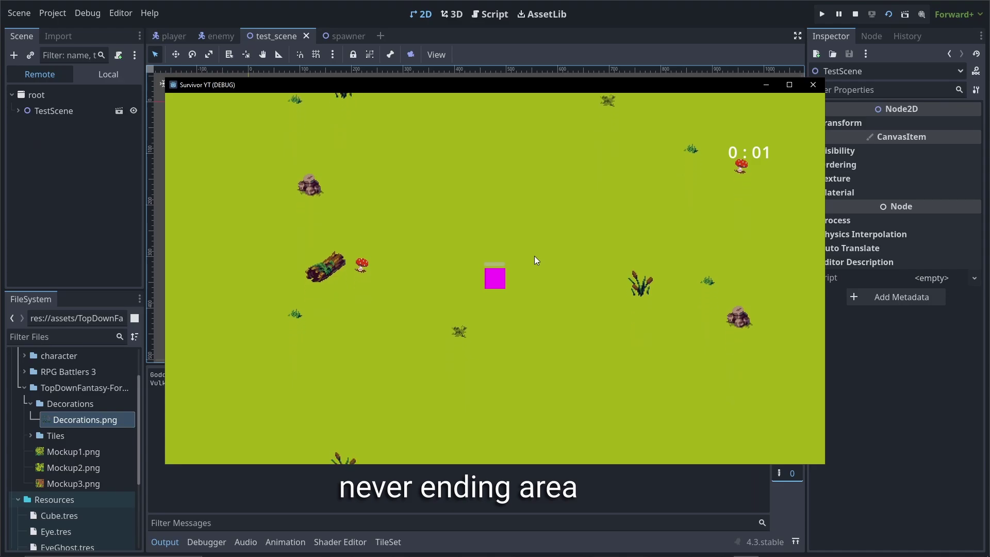
key("Left")
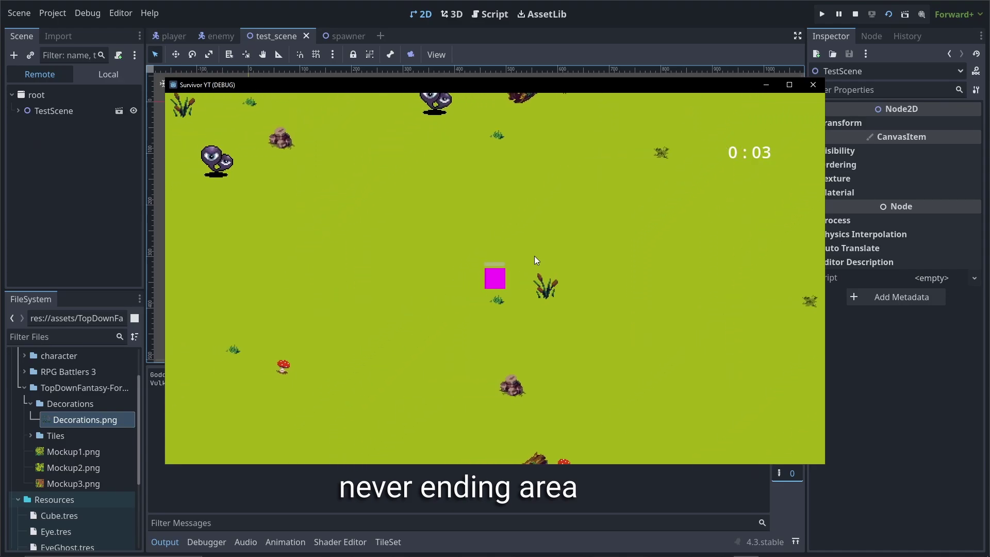
key("Down")
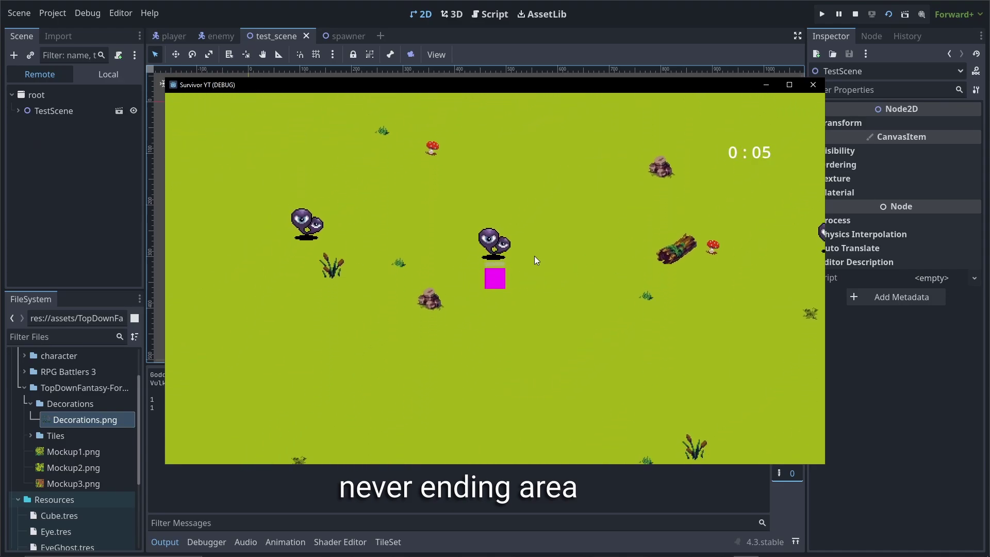
key("Right")
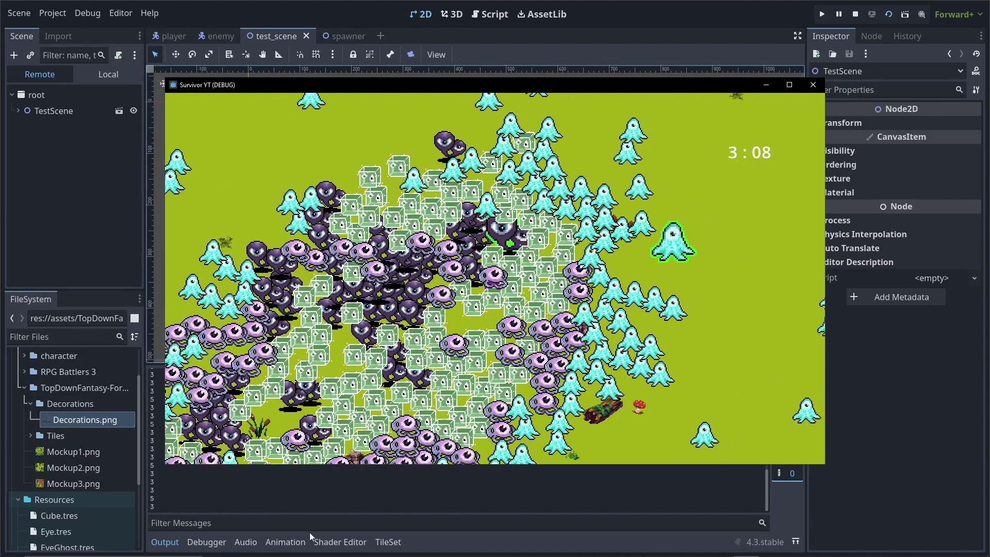
Graph FPS and Objects in Debugger Monitors while enemies pile up, then stop the game.
left_click(206, 542)
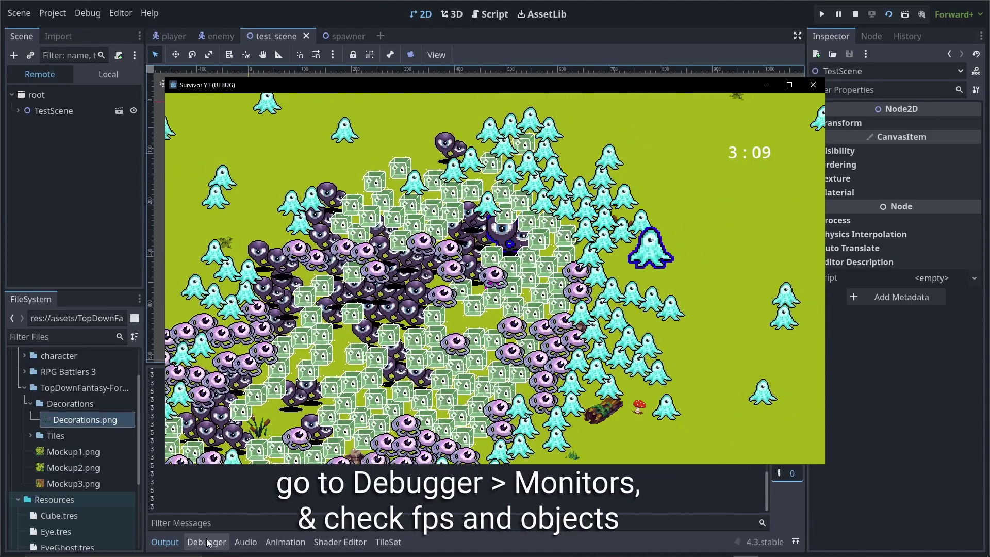
left_click(348, 374)
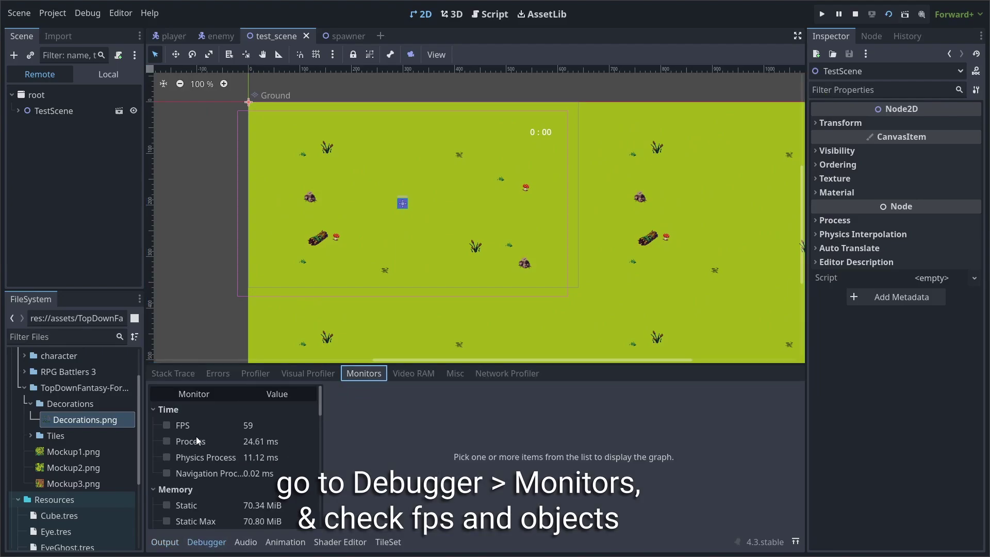
left_click(167, 426)
scroll(191, 495, "down", 3)
left_click(166, 491)
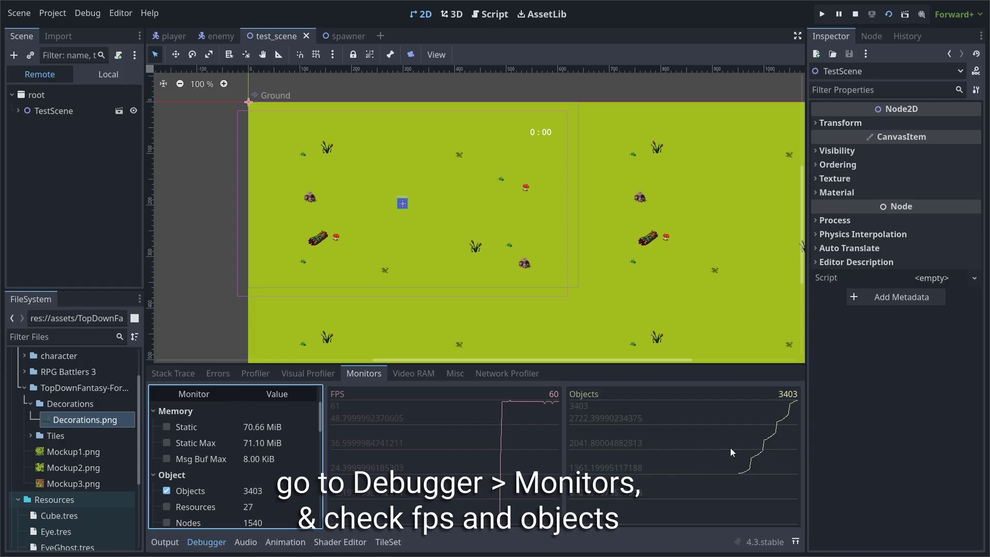
key("alt+Tab")
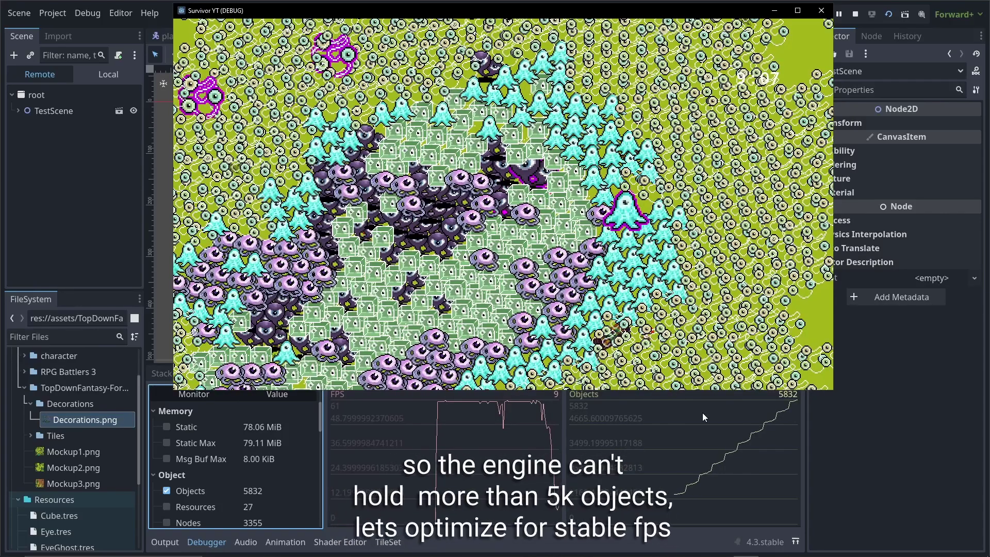
key("F8")
In enemy.gd _physics_process, free non-elite enemies when separation is 500 or more.
left_click(211, 41)
key("ctrl+F3")
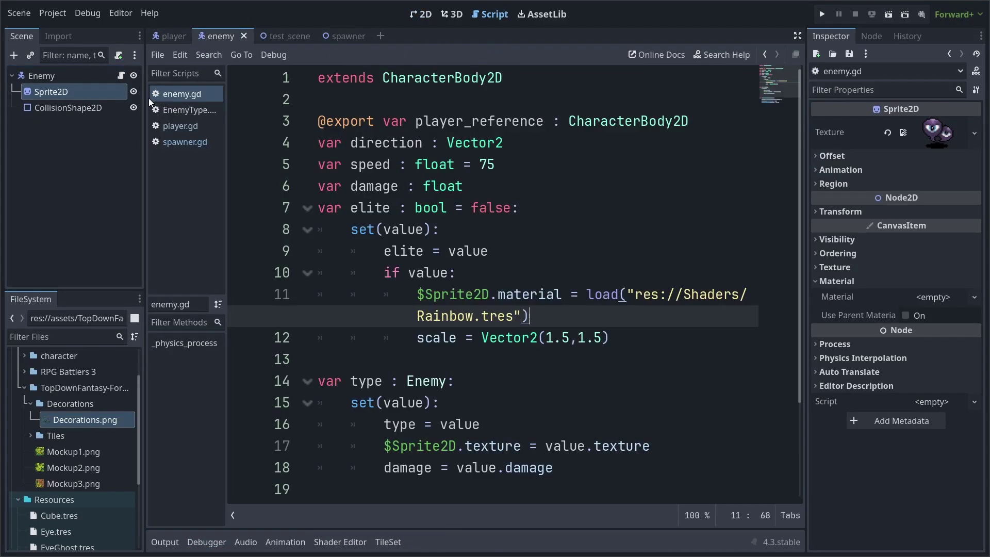
left_click(798, 36)
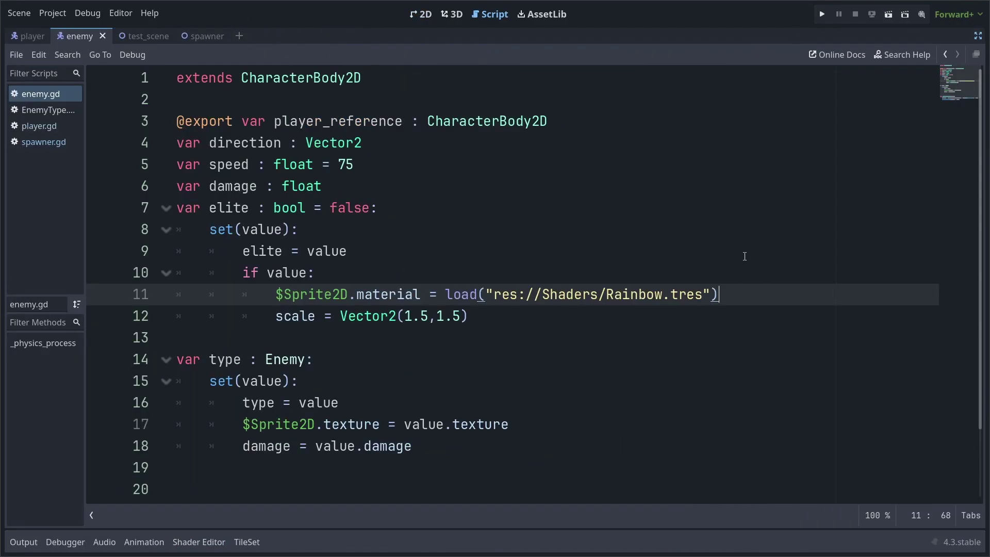
scroll(744, 256, "down", 2)
left_click(444, 424)
key("Return")
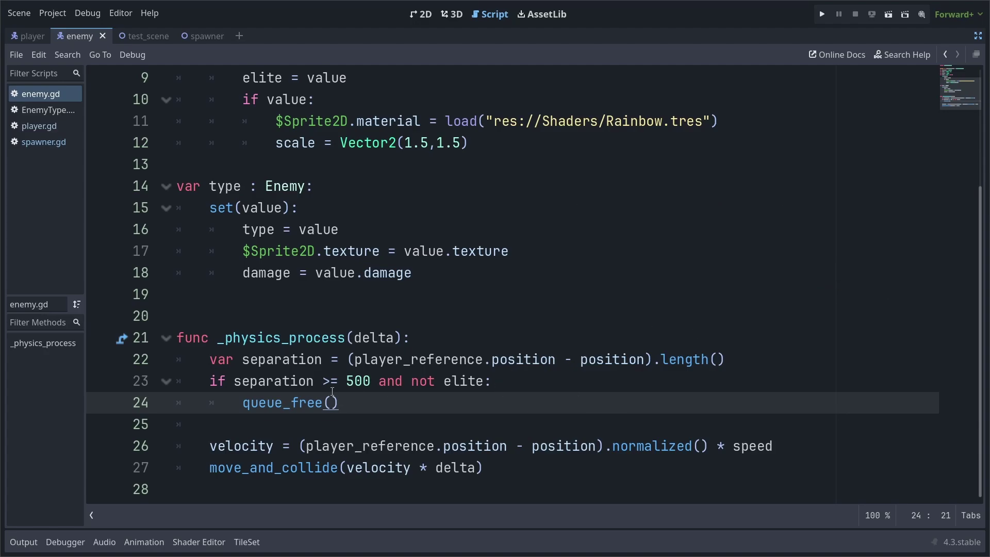
Run the game with Monitors shown and move the player around to test despawning.
left_click(822, 14)
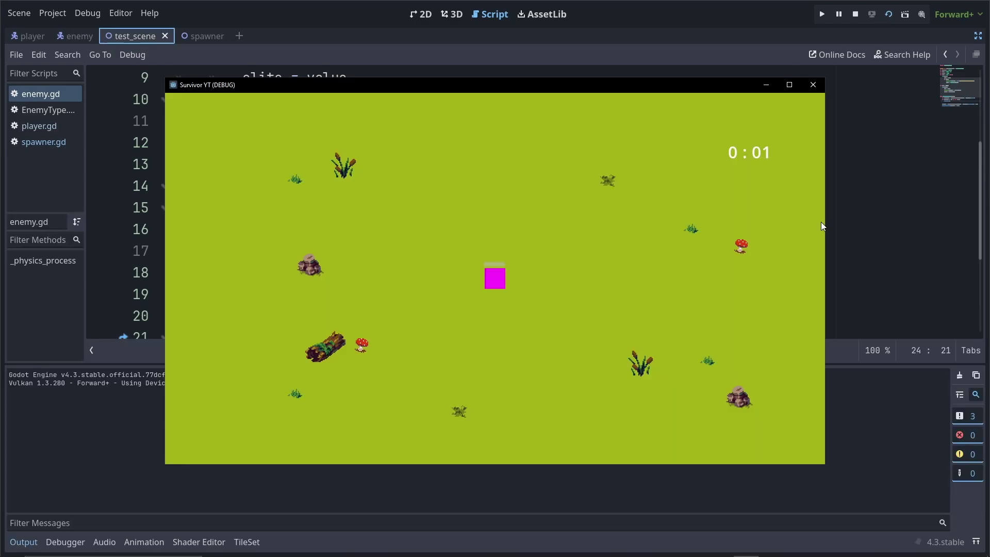
left_click(65, 541)
key("alt+Tab")
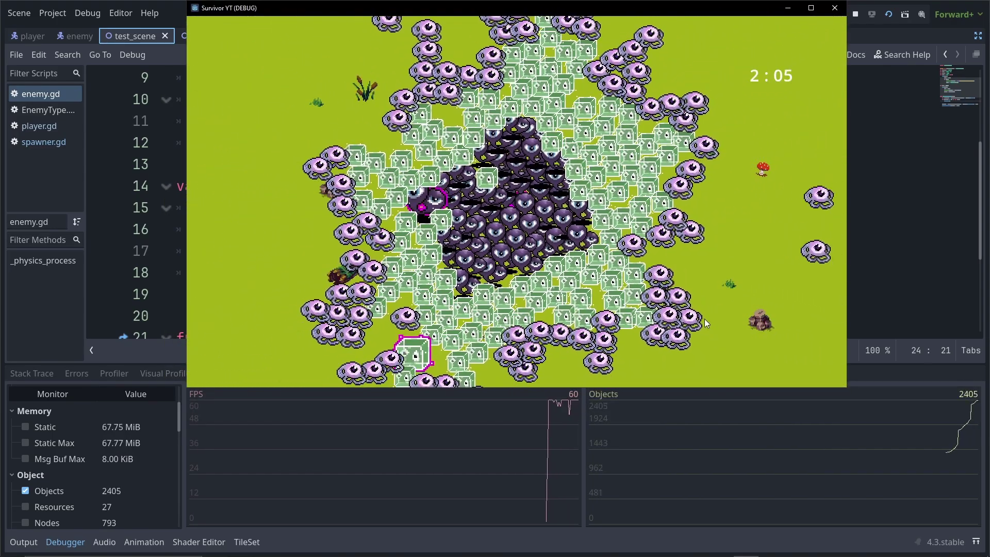
key("a")
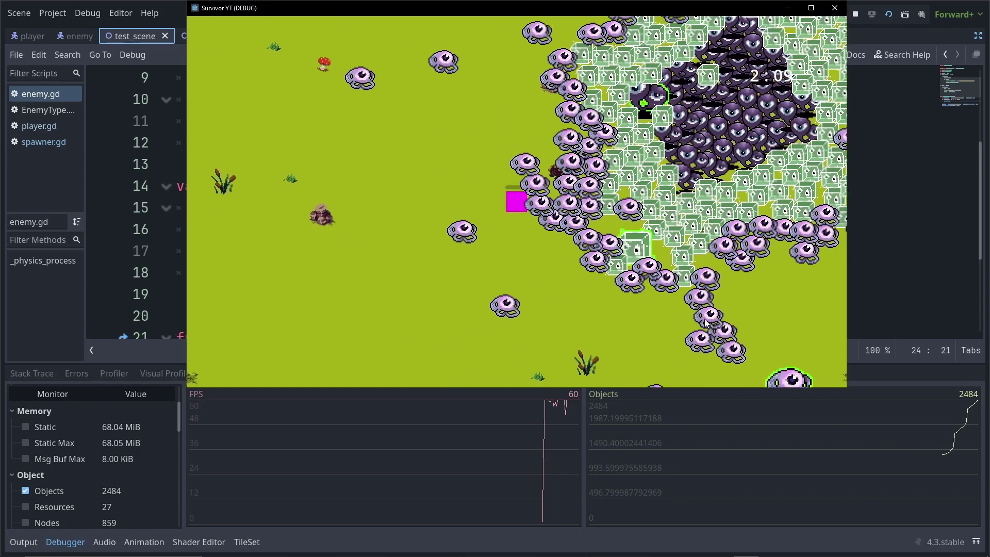
key("a")
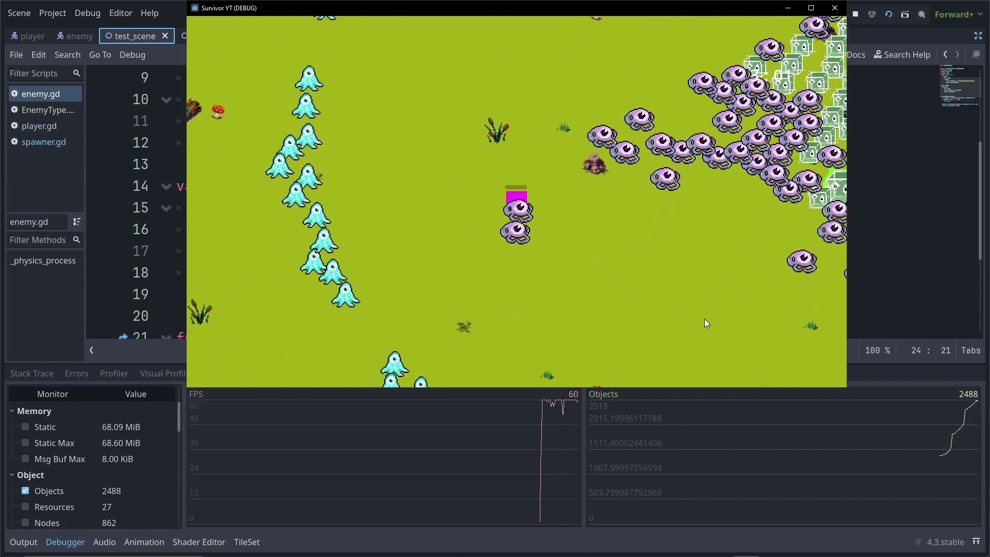
key("a")
key("s")
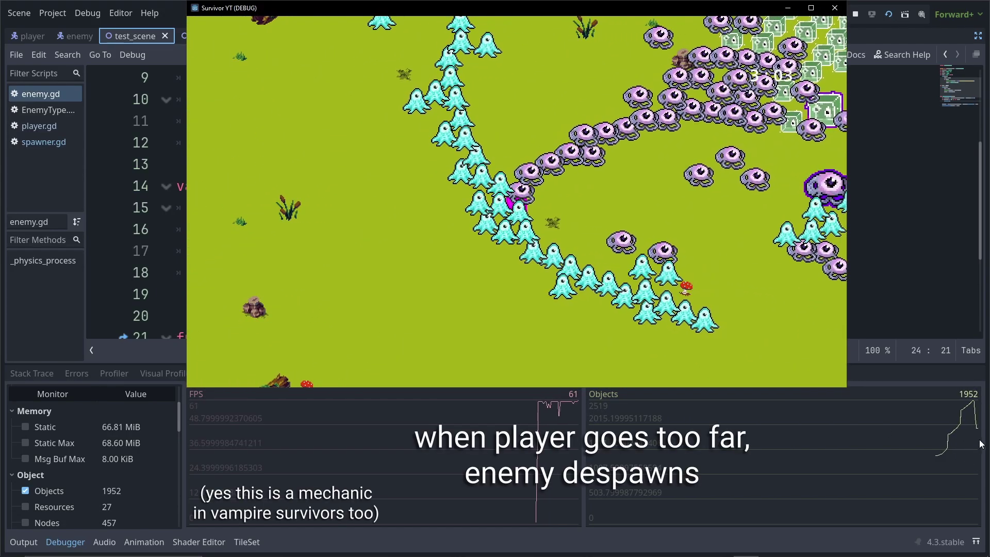
key("d")
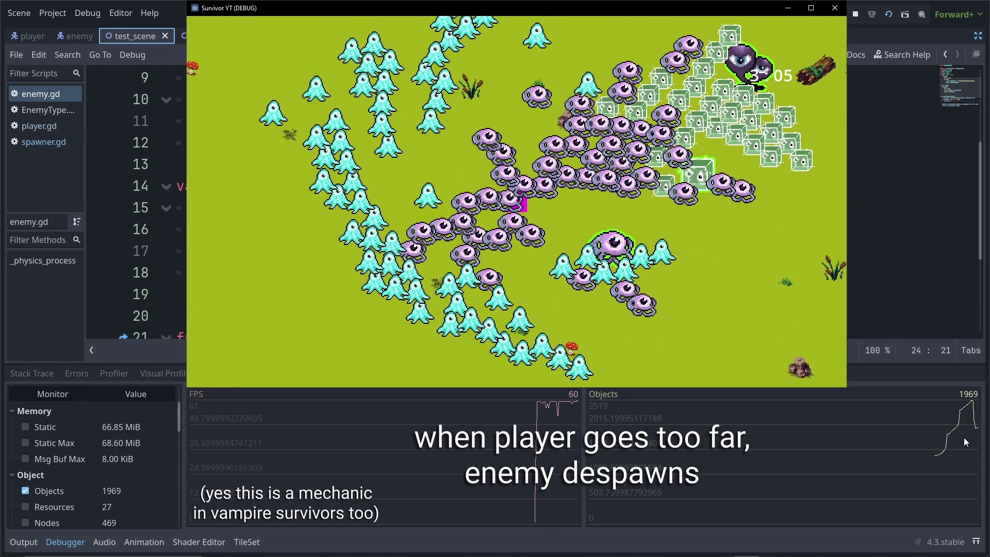
key("w")
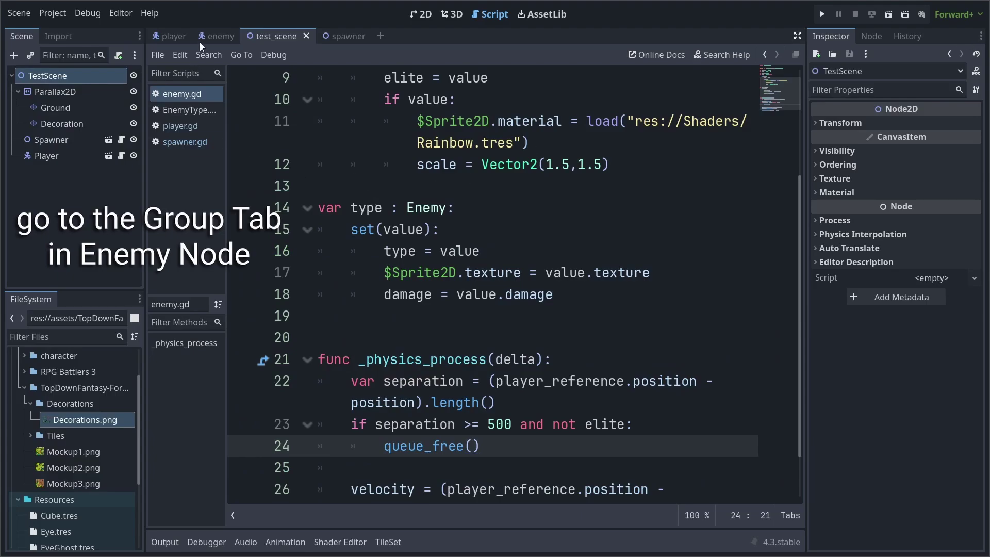
Add the Enemy root node to a new 'Enemy' group and save the enemy scene.
left_click(196, 41)
left_click(38, 79)
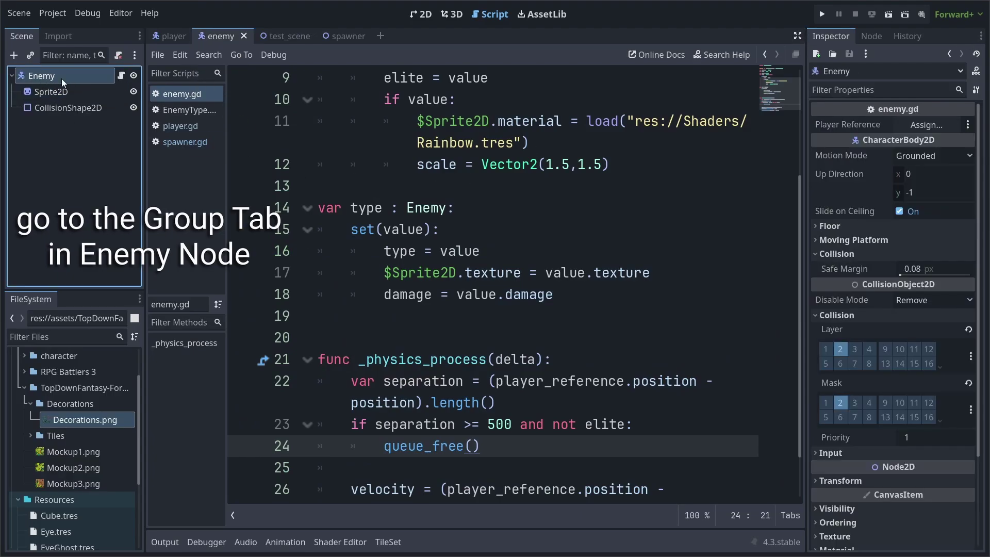
left_click(873, 36)
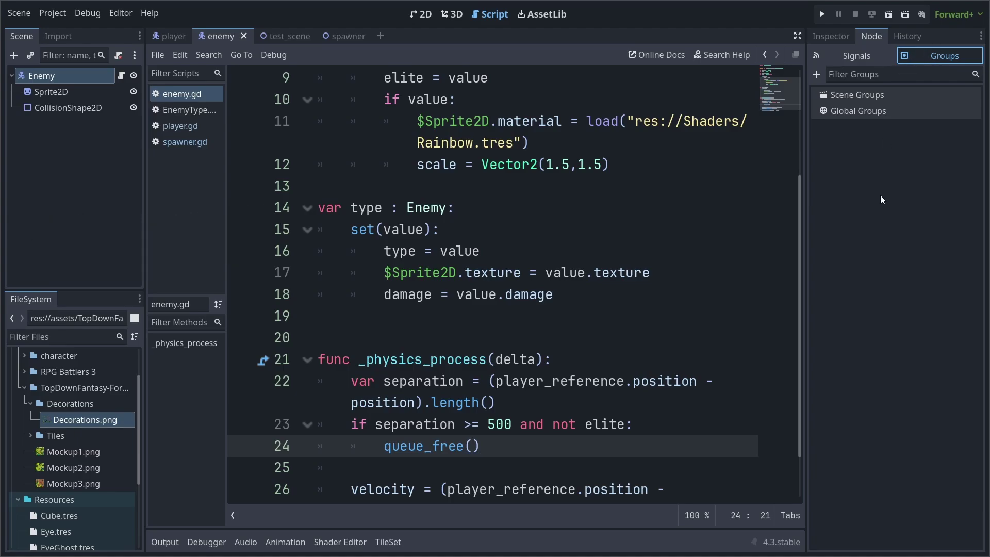
left_click(817, 74)
type("Ene")
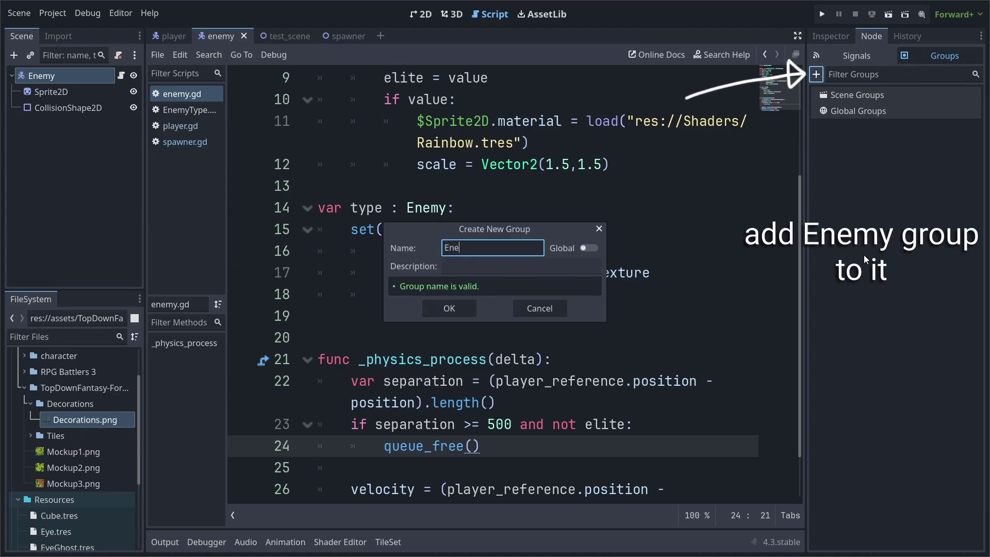
type("my")
key("Return")
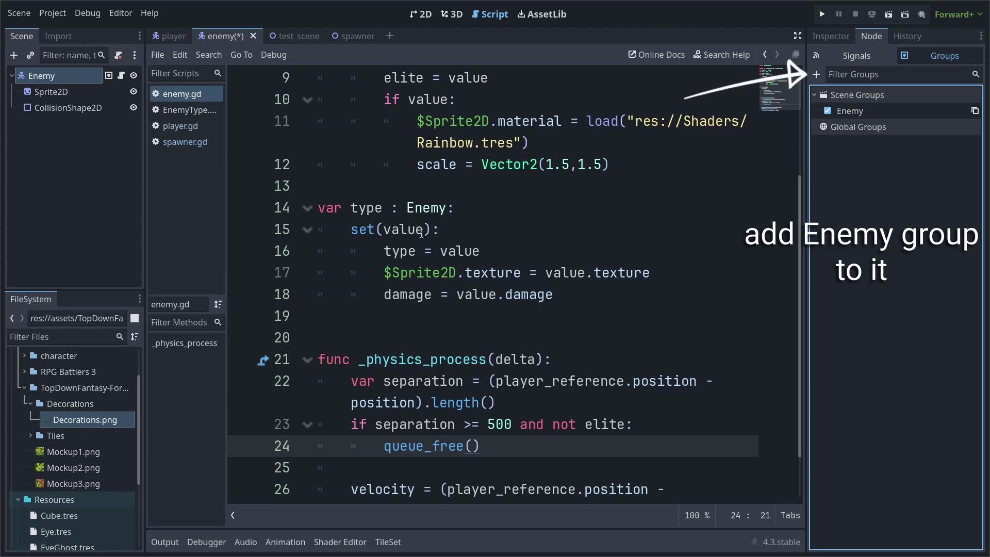
key("ctrl+s")
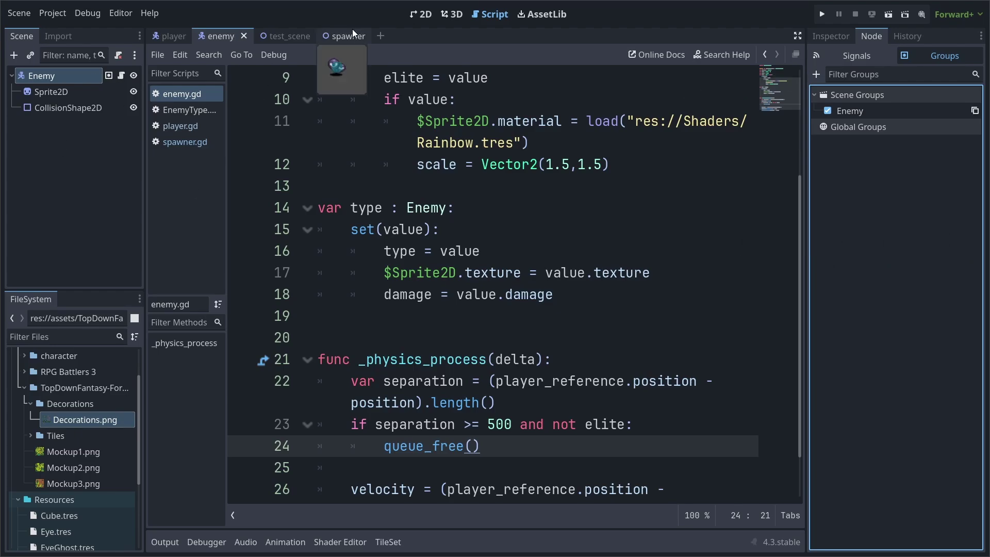
Declare 'var can_spawn : bool = true' in spawner.gd.
left_click(352, 34)
left_click(796, 39)
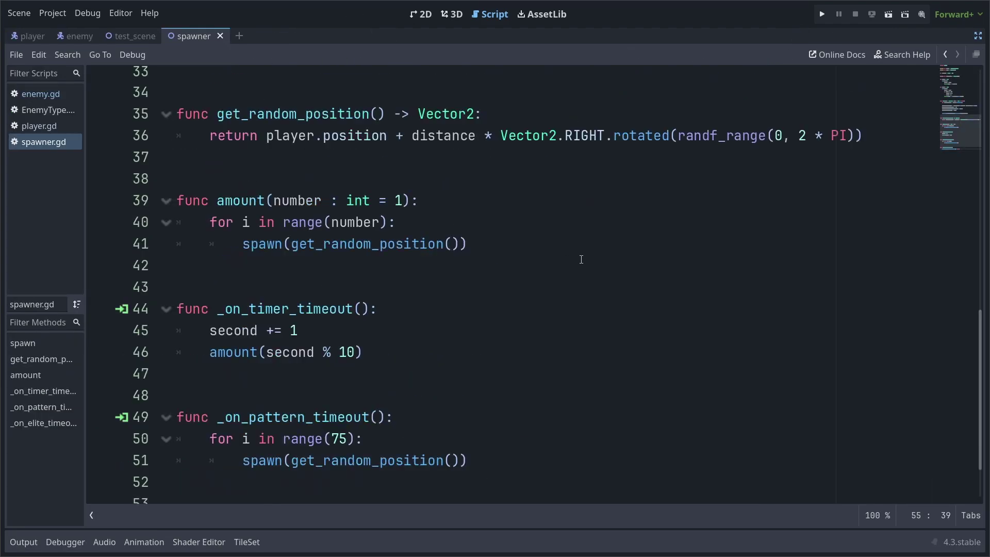
scroll(585, 255, "up", 10)
left_click(516, 186)
key("Return")
type("var can_spawn : bool = true")
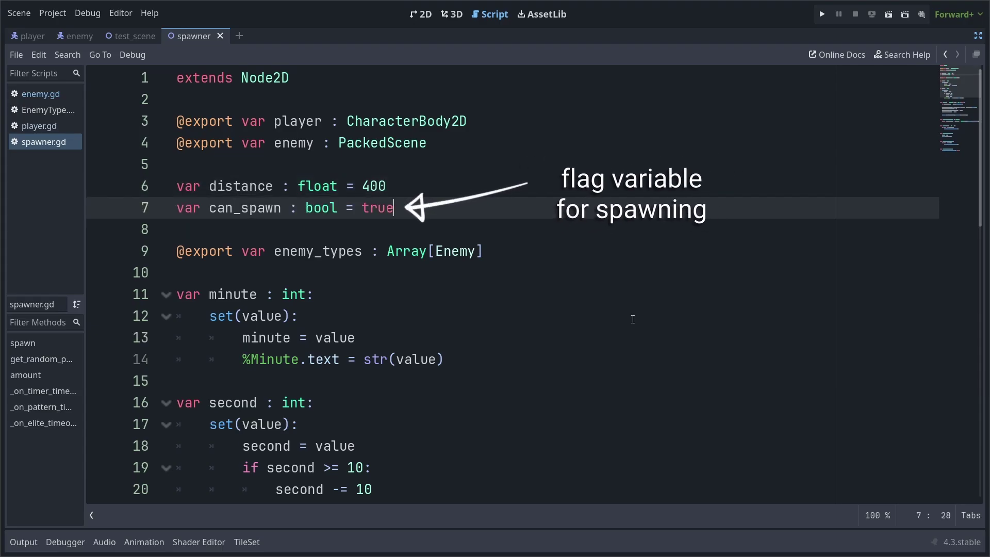
Set can_spawn from the Enemy group count being below 700 in _physics_process.
scroll(633, 319, "down", 4)
left_click(653, 295)
key("Return")
key("Return")
key("Up")
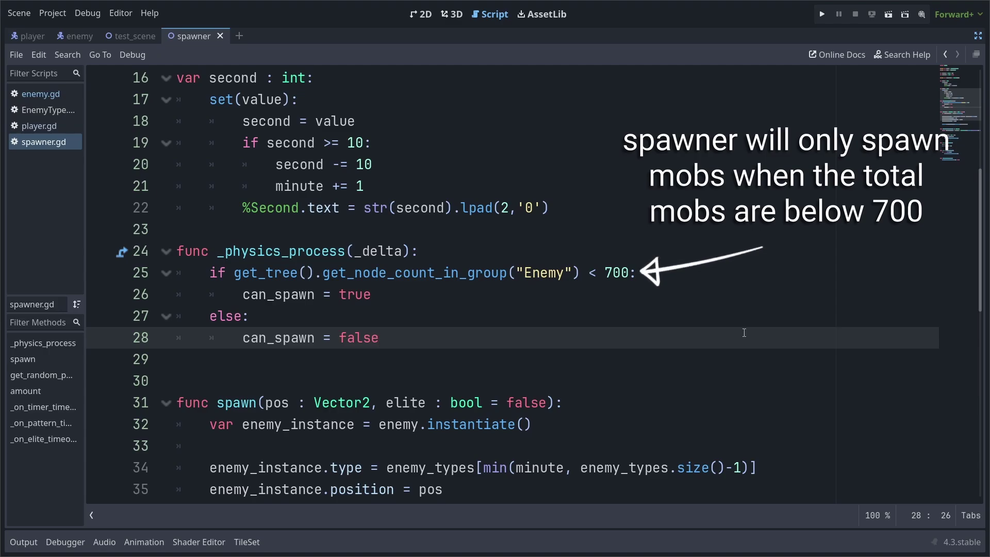
Return early from spawn() for non-elite enemies when can_spawn is false, then run the game.
scroll(744, 333, "down", 1)
left_click(568, 337)
key("Return")
type("return")
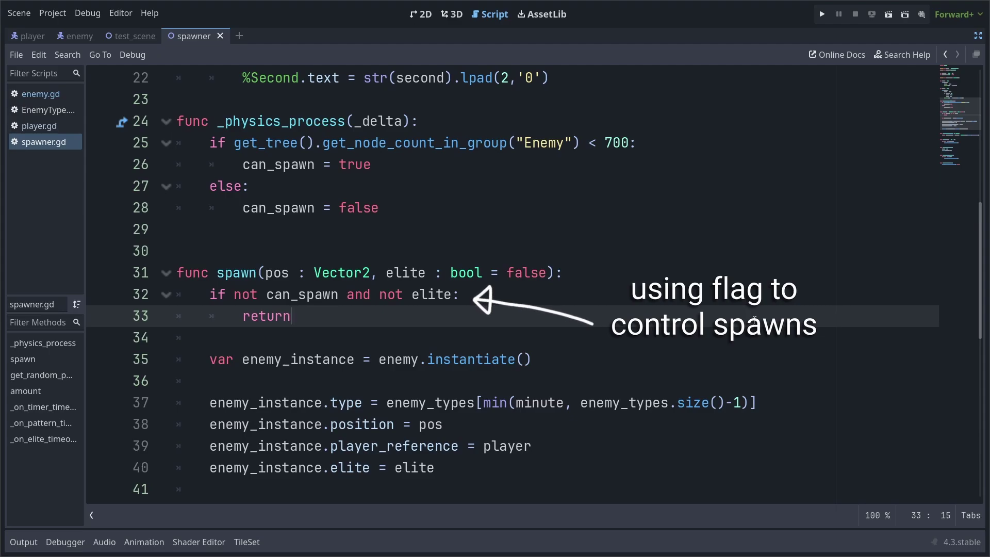
key("F5")
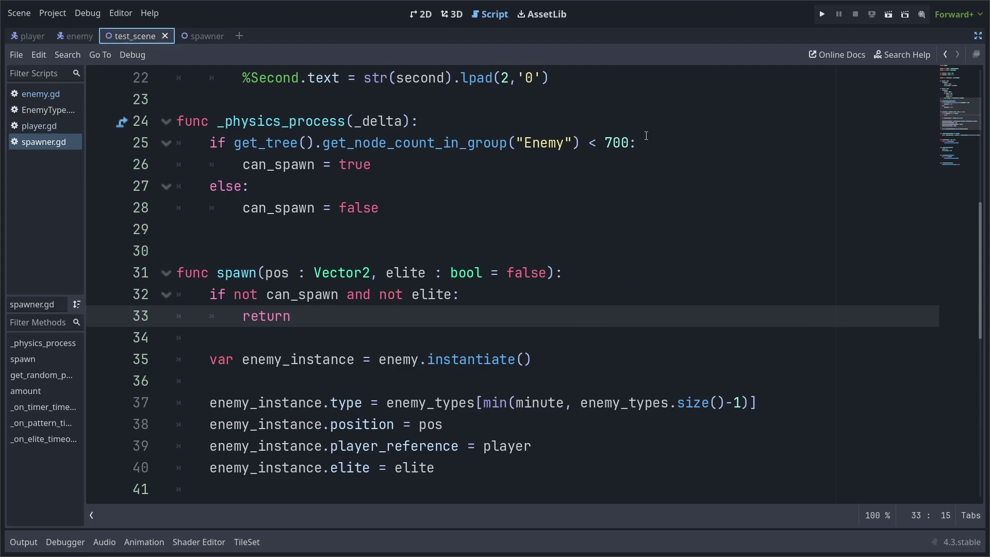
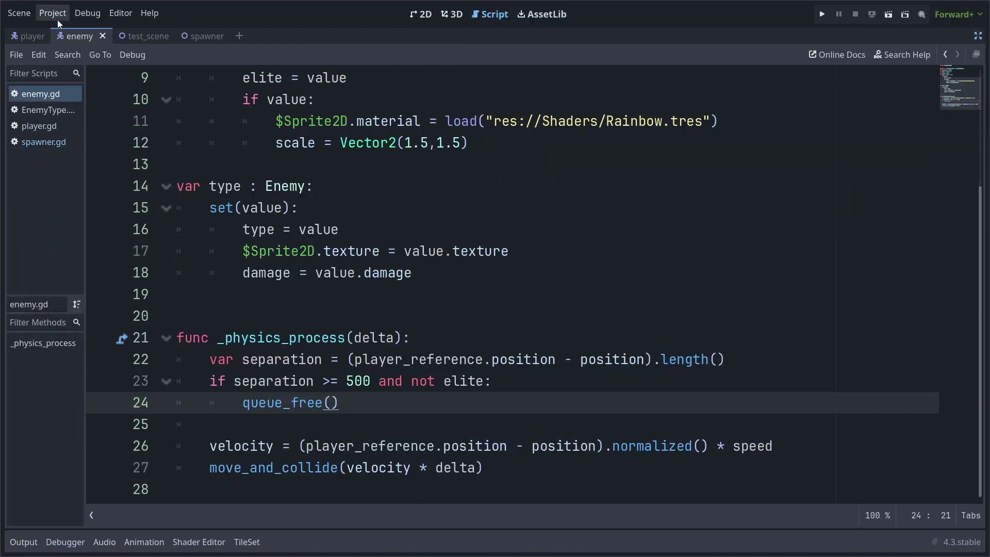
Declare 'var knockback : Vector2', then add move_toward(Vector2.ZERO, 1) decay and 'velocity += knockback' lines.
key("Return")
type("var knockback : Vector2")
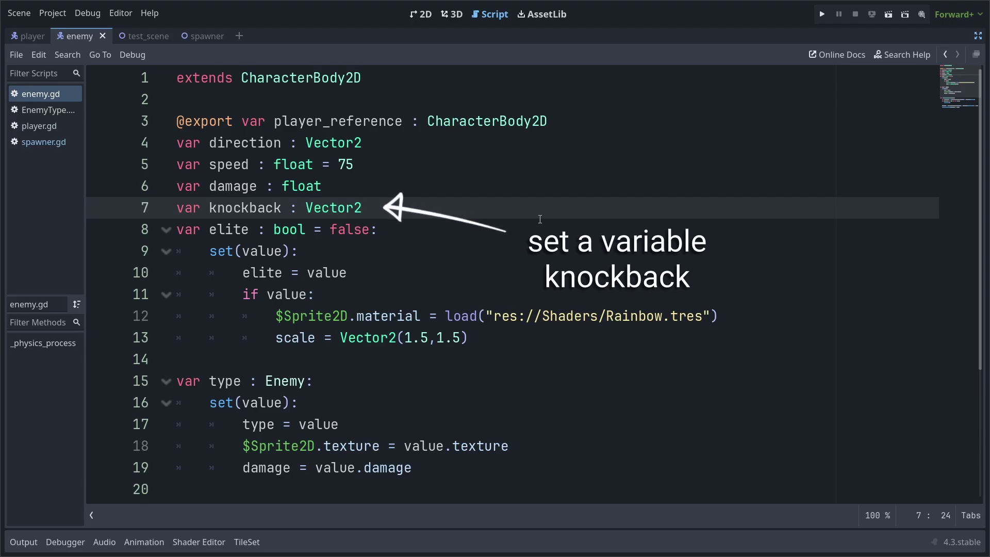
scroll(516, 330, "down", 3)
left_click(784, 446)
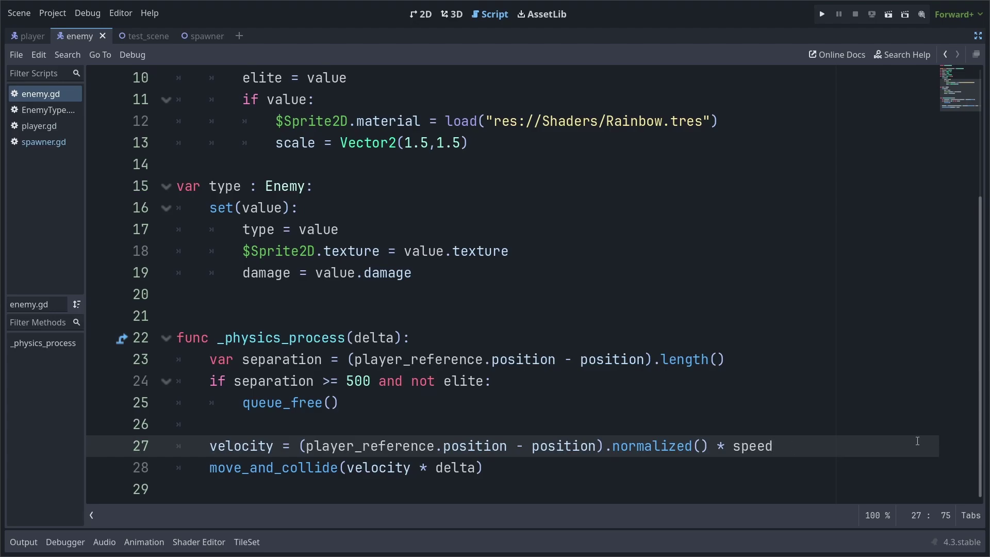
key("Return")
type("knockback = knockback.move_toward(Vector2.ZERO, 1)")
key("Return")
type("velocity += knockback")
key("Return")
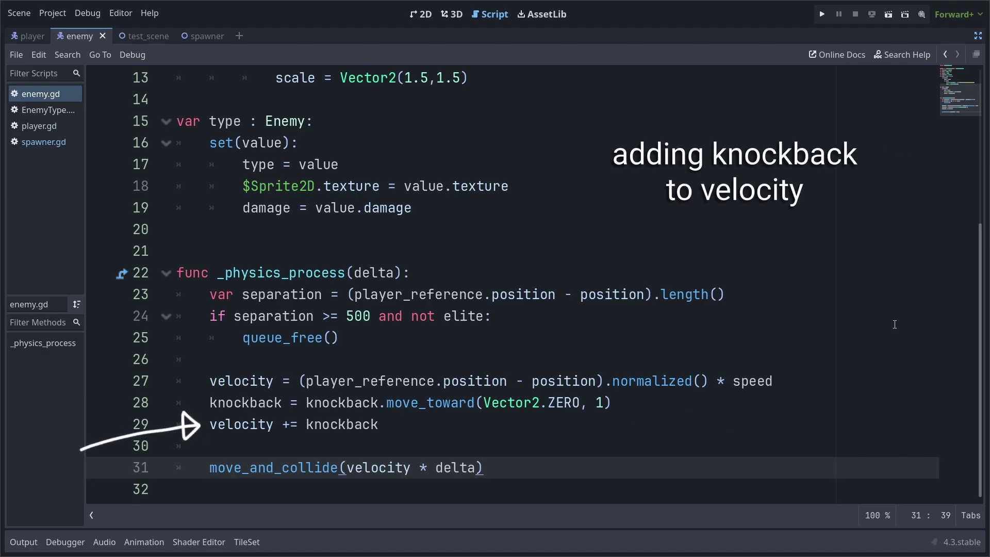
Store move_and_collide's result in 'collider' and push the hit body away with knockback strength 50.
left_click(207, 468)
type("var collider =")
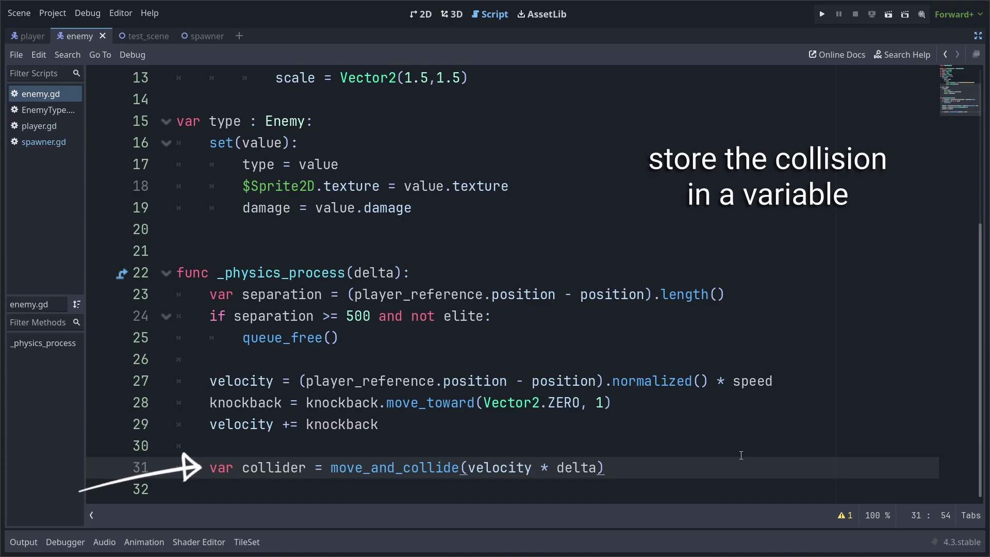
key("Return")
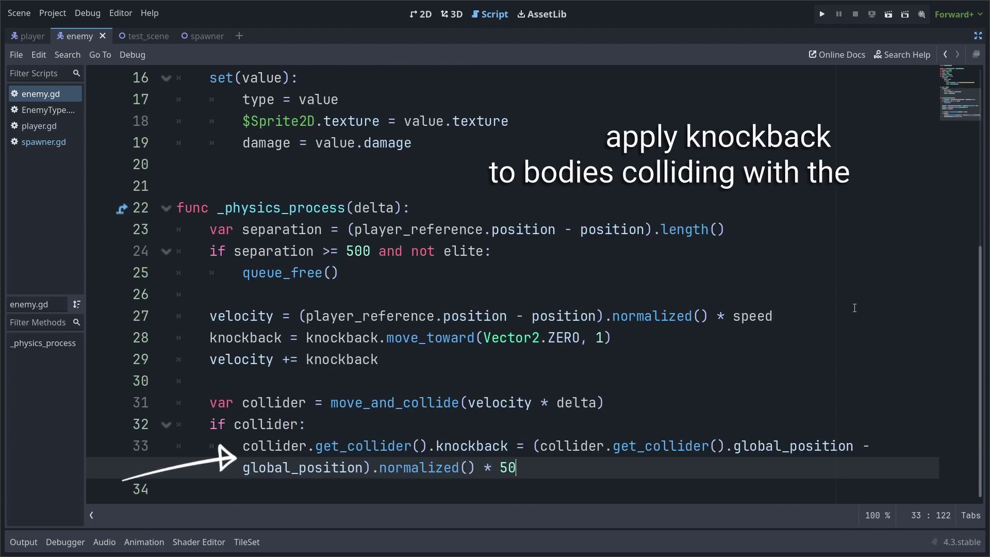
type("if collider:")
key("Return")
type("collider.get_collider().knockback = (collider.get_collider().global_position - global_position).normalized() * 50")
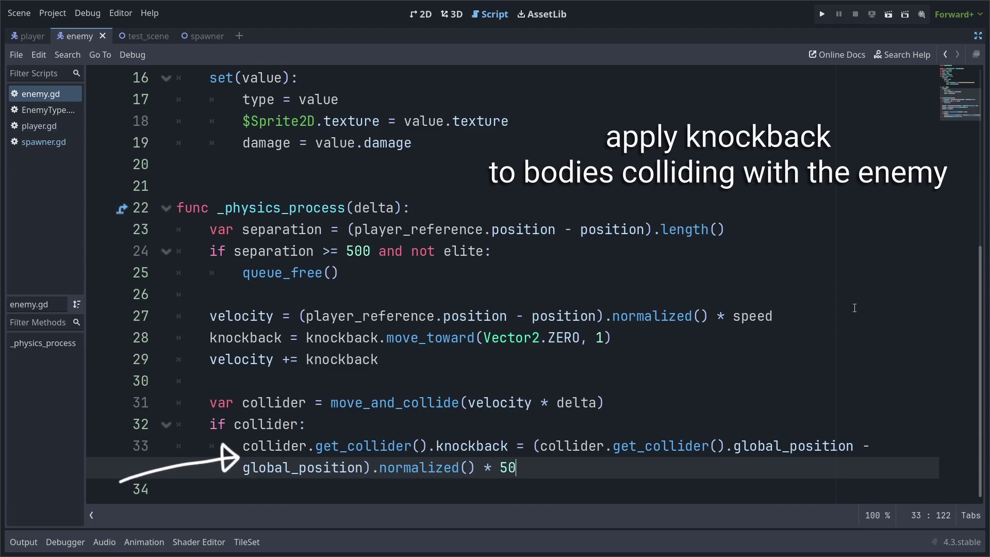
left_click(137, 35)
Run the test scene with knockback, then relaunch it after disabling 'velocity += knockback'.
left_click(888, 15)
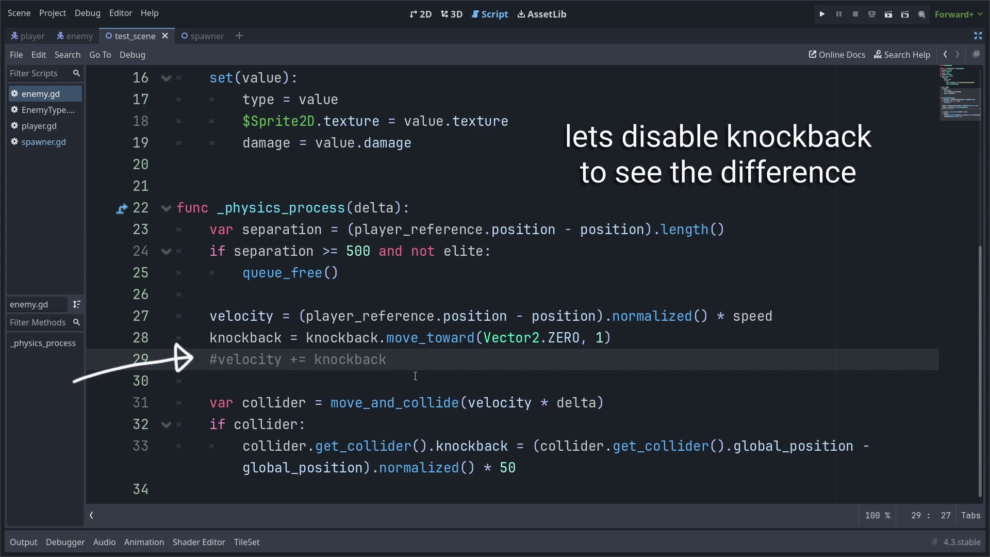
left_click(889, 14)
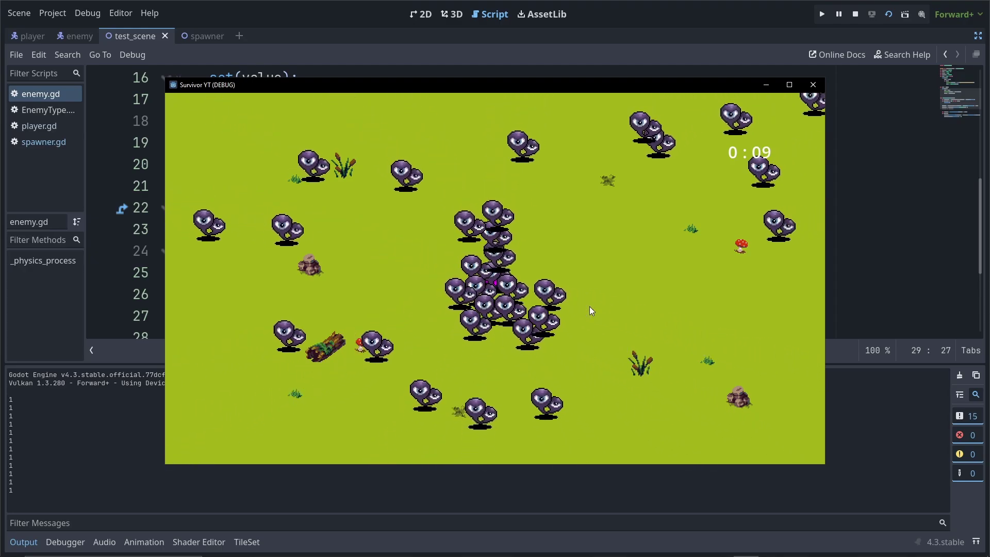
Steer the player right, down and left to watch enemies clump without knockback.
key("d")
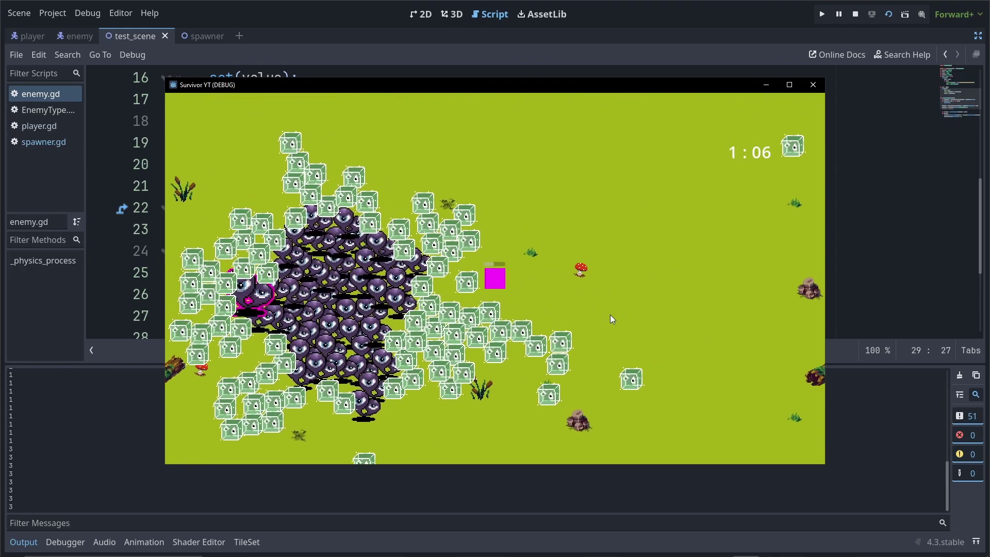
key("s")
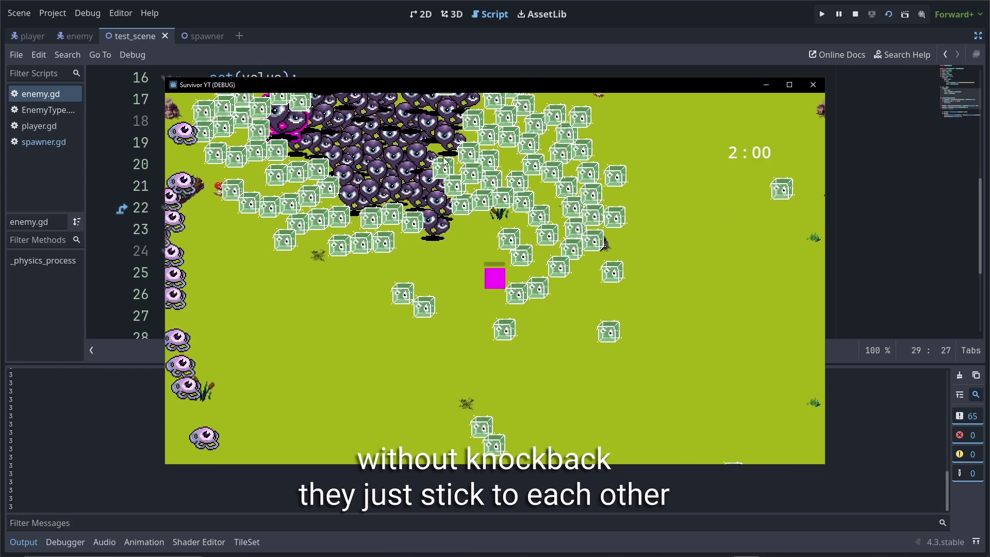
key("a")
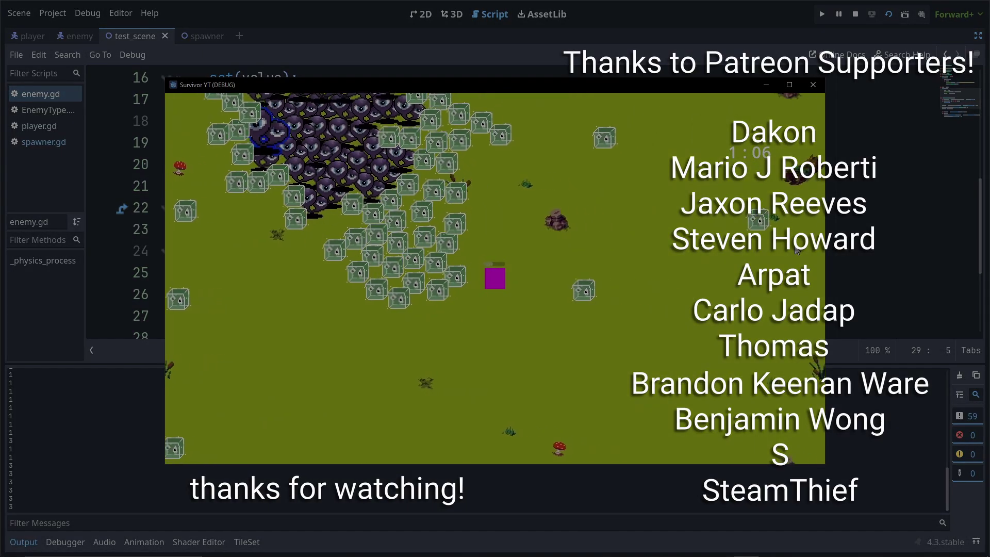
Keep steering the player up, left and down with W, A, S, D away from the swarms.
key("d")
key("w")
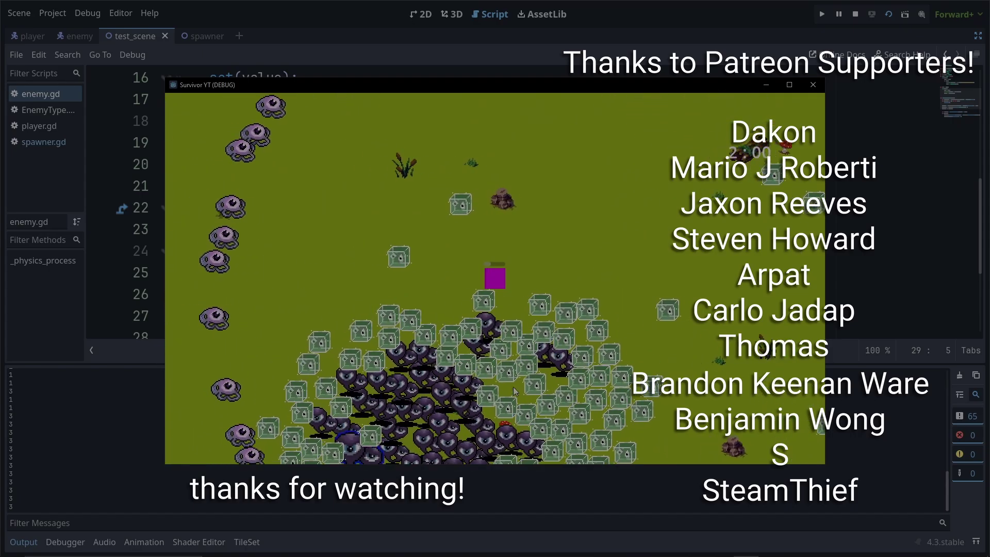
key("w")
key("a")
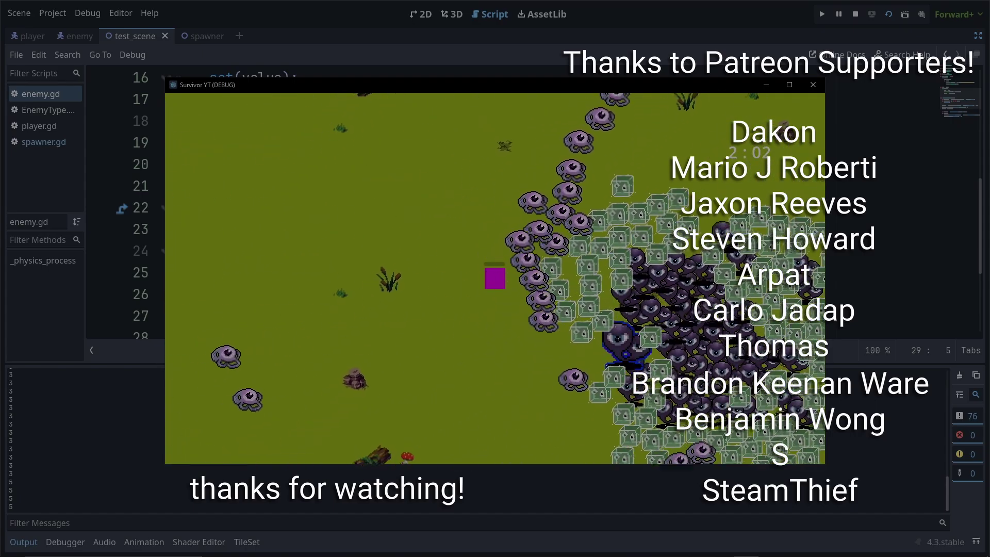
key("s")
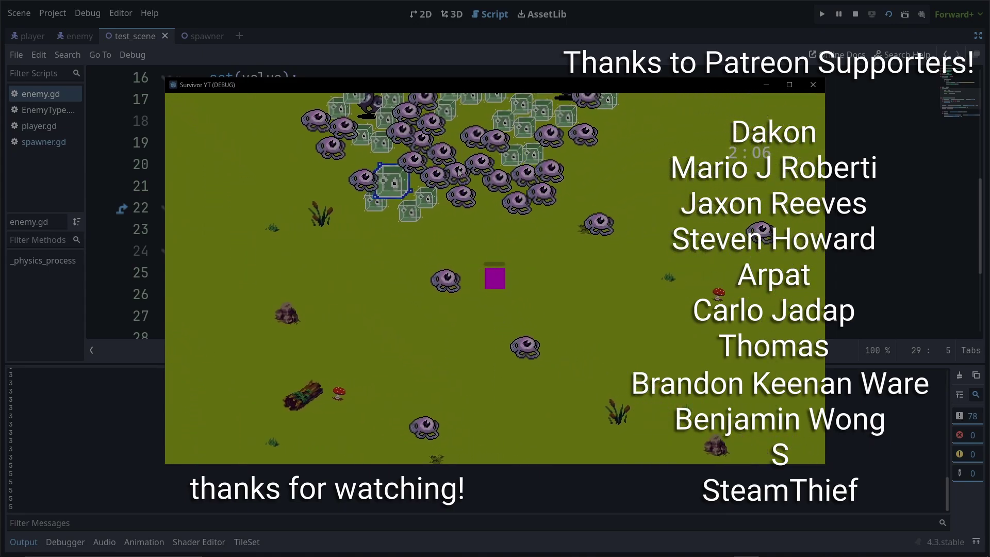
key("s")
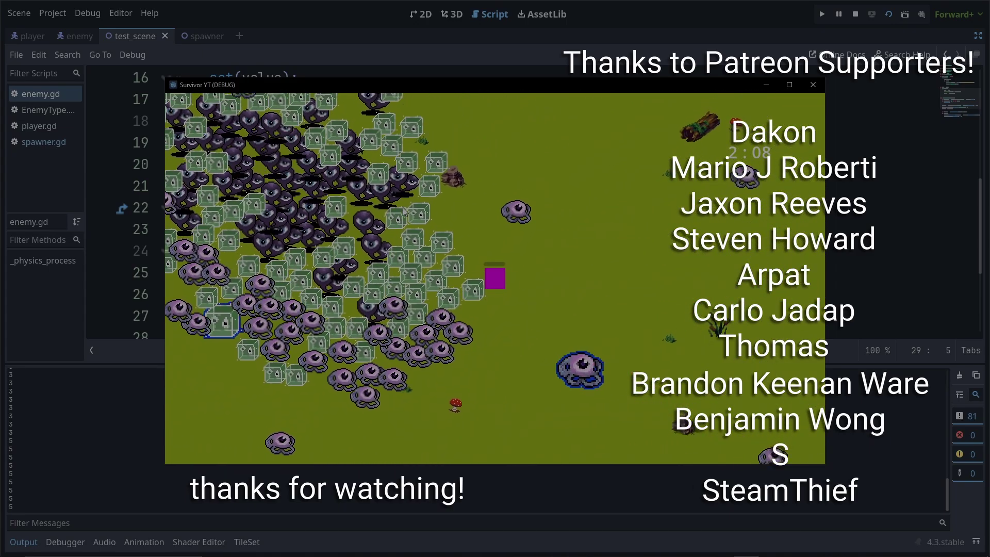
key("w")
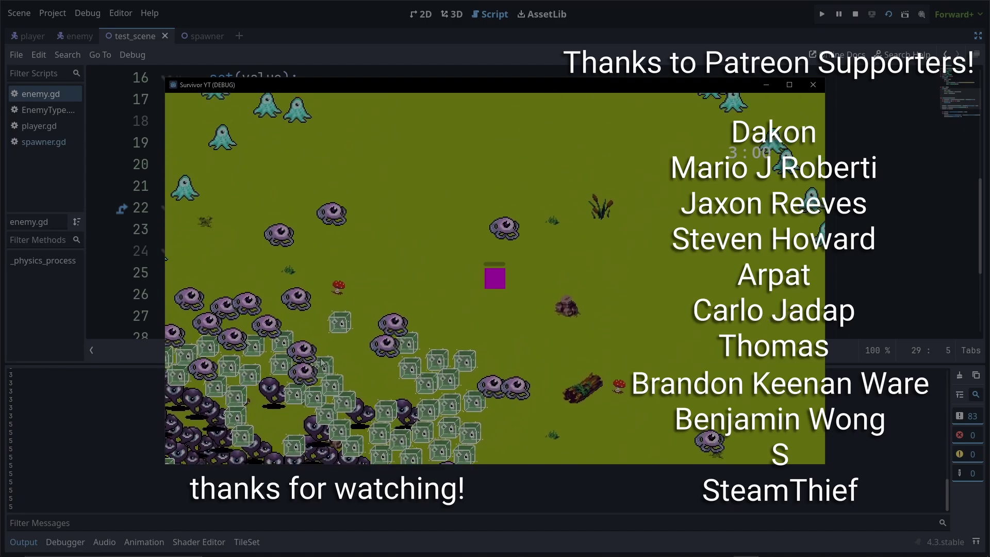